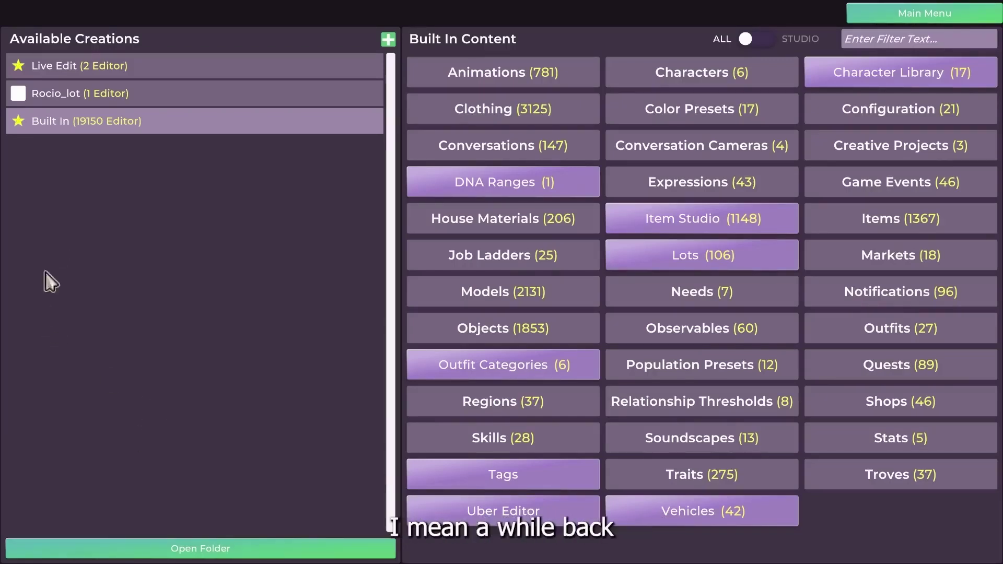
- Look through the content of the existing creations, including Live Edit and Built In
left_click(68, 94)
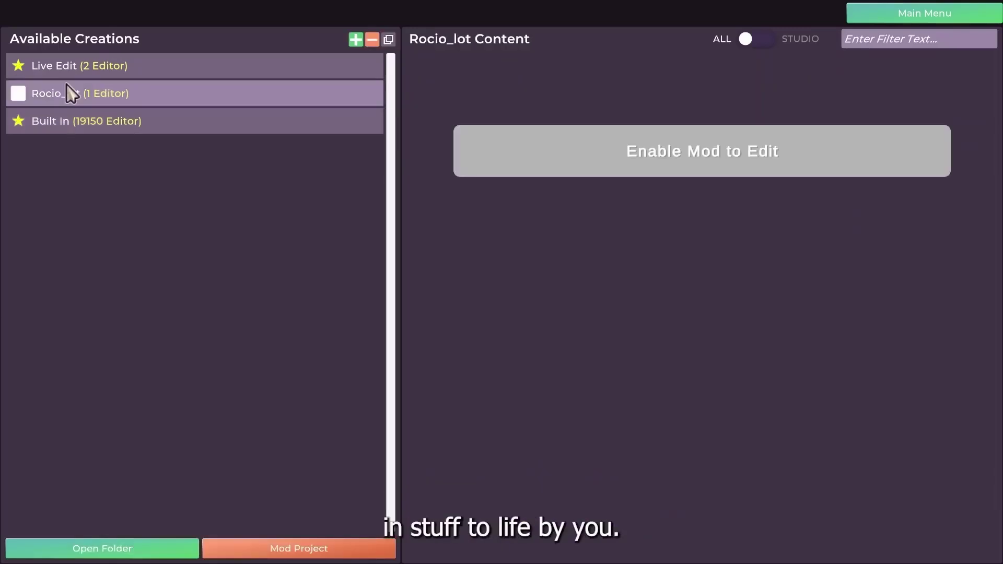
left_click(132, 127)
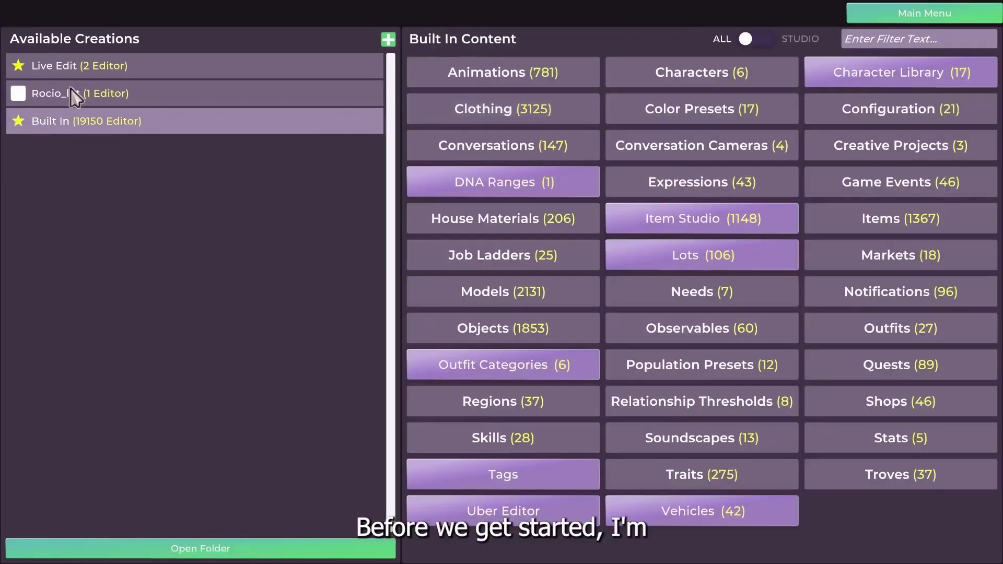
left_click(149, 69)
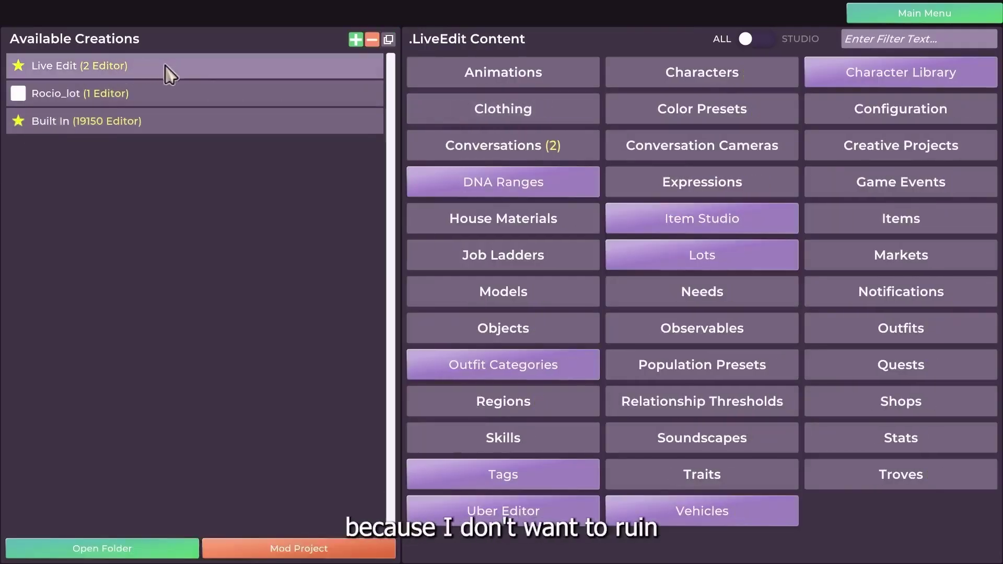
left_click(147, 128)
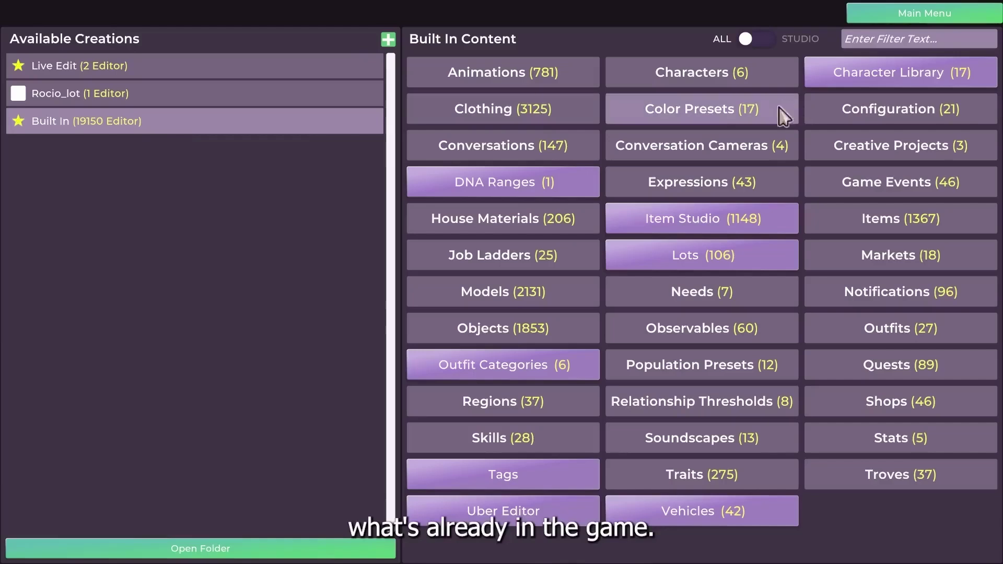
- Create a new mod and name it For Our Community
left_click(388, 39)
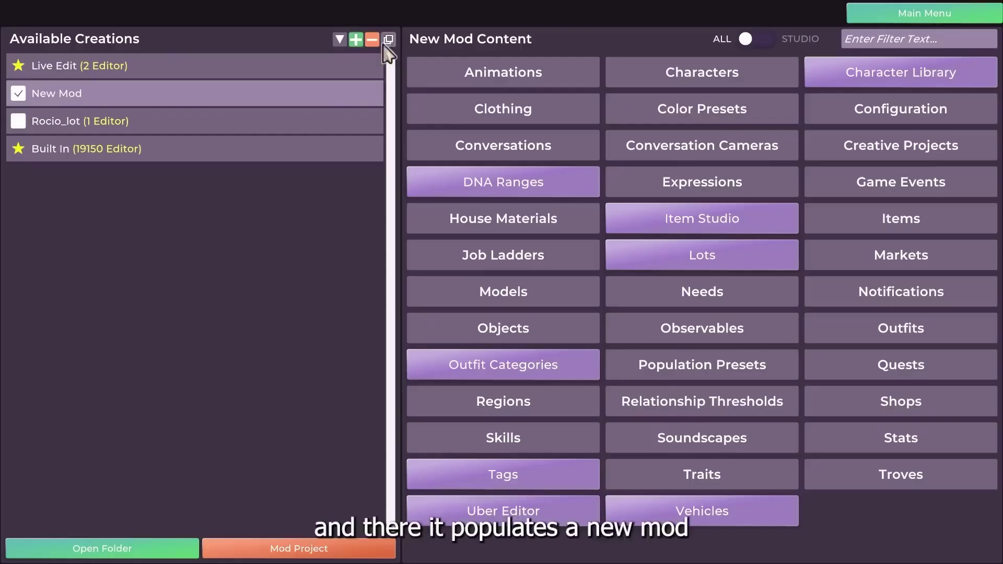
double_click(64, 93)
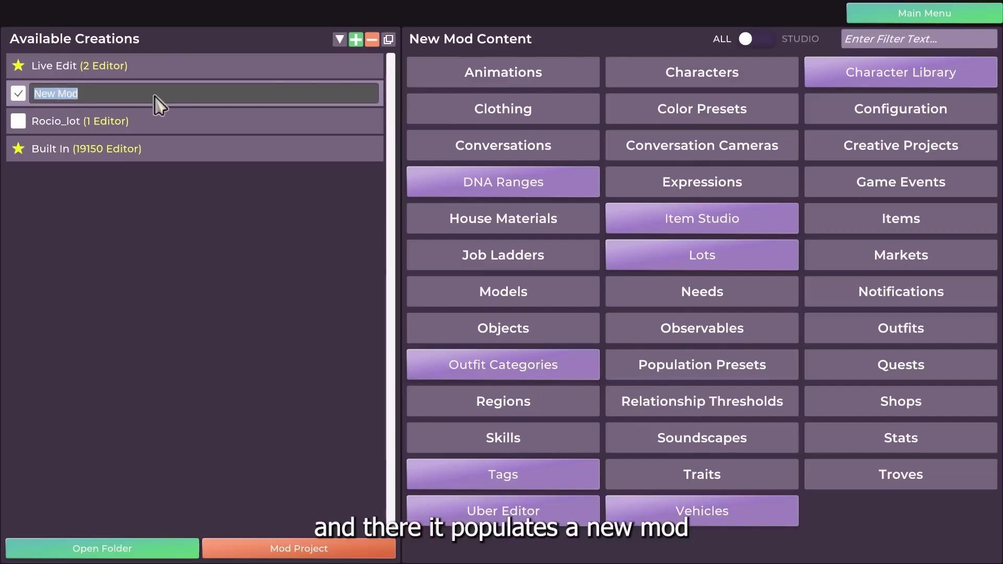
type("For Ou")
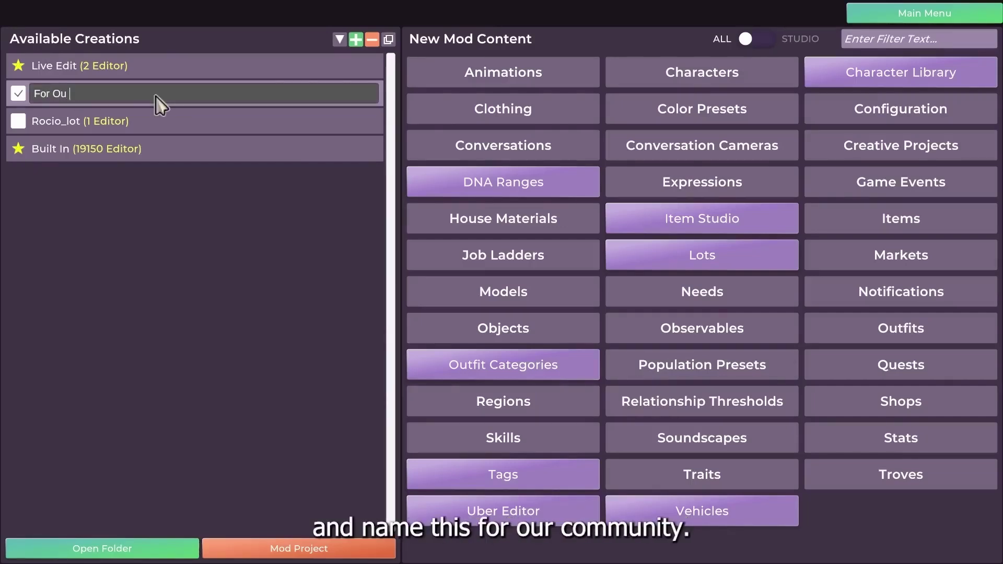
type("r Community")
key("Return")
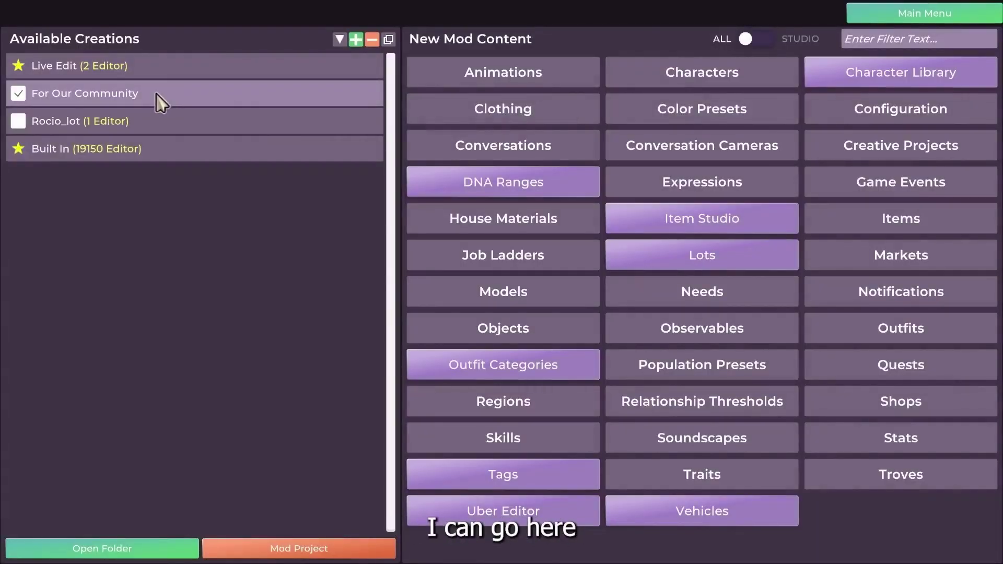
left_click(159, 99)
left_click(322, 103)
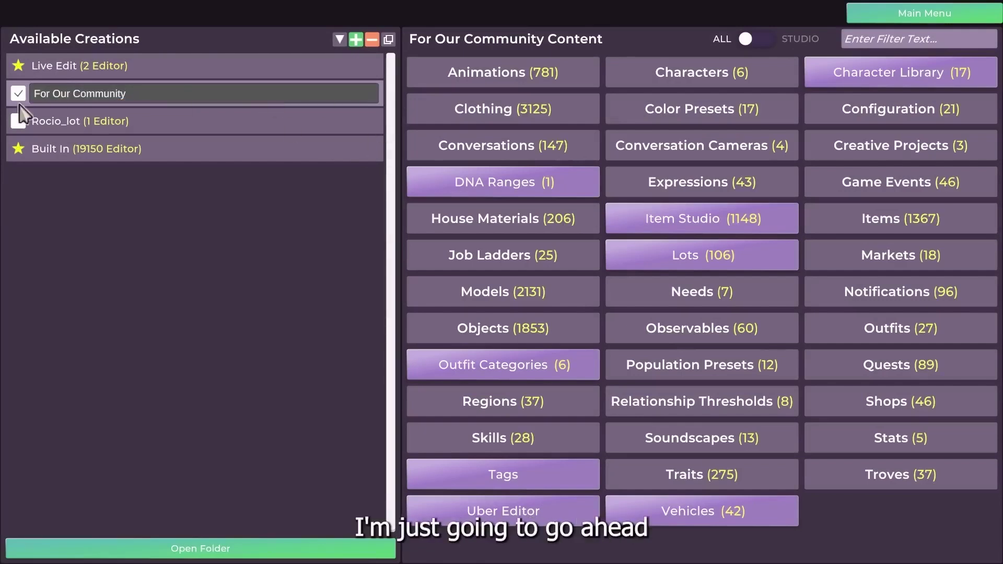
left_click(64, 292)
left_click(105, 99)
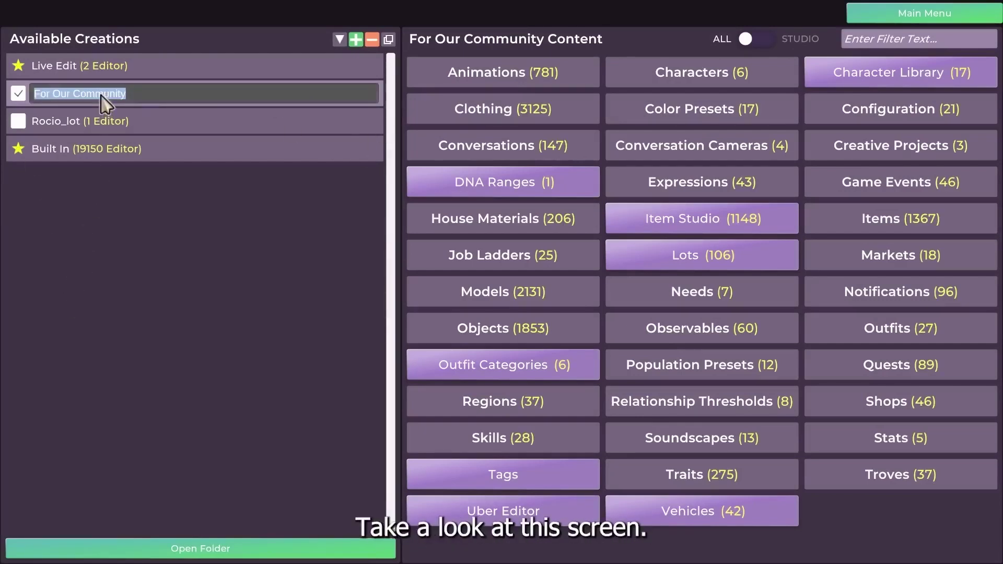
left_click(302, 93)
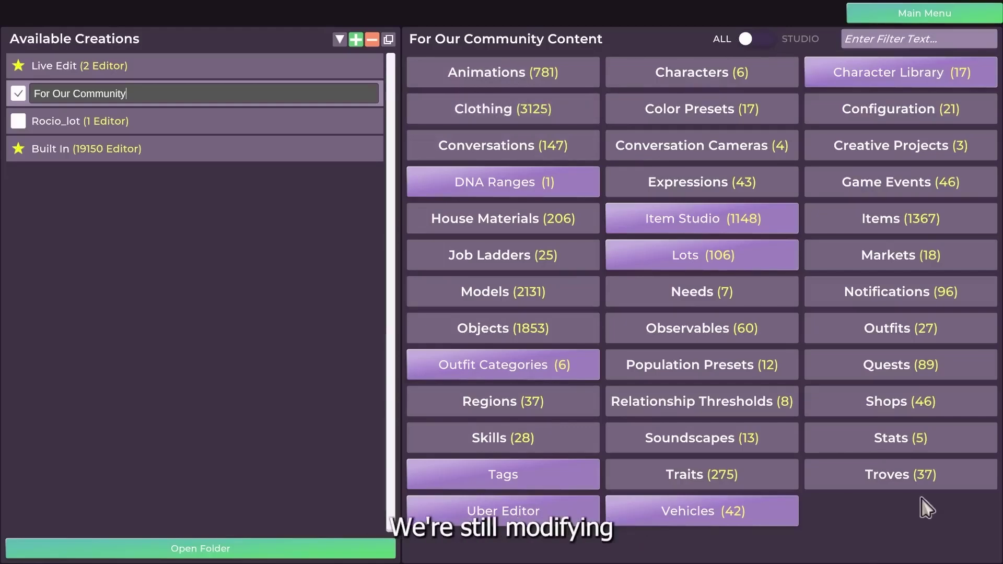
- Open the Skills editor and check which mod filter options the skill list offers
left_click(534, 446)
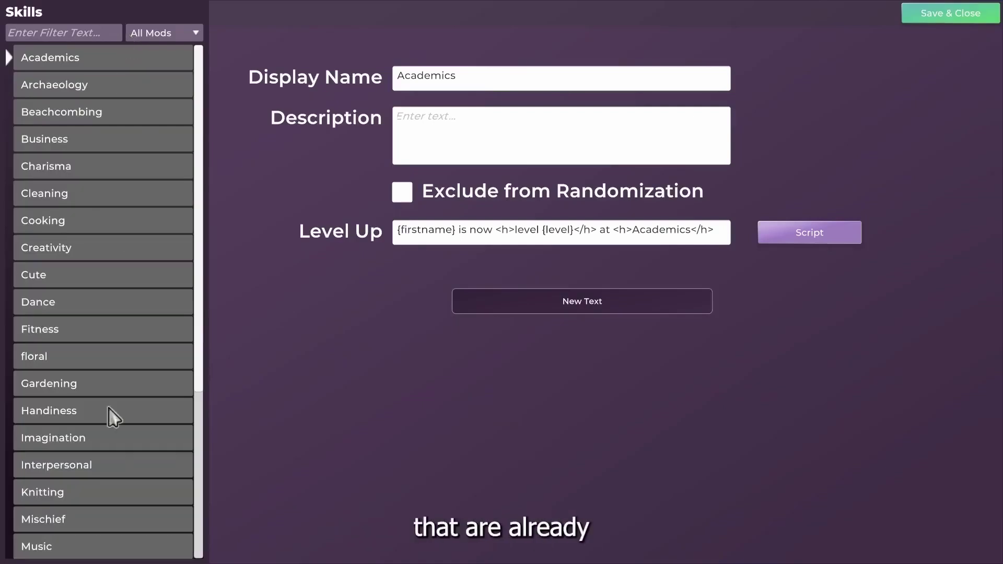
left_click(166, 31)
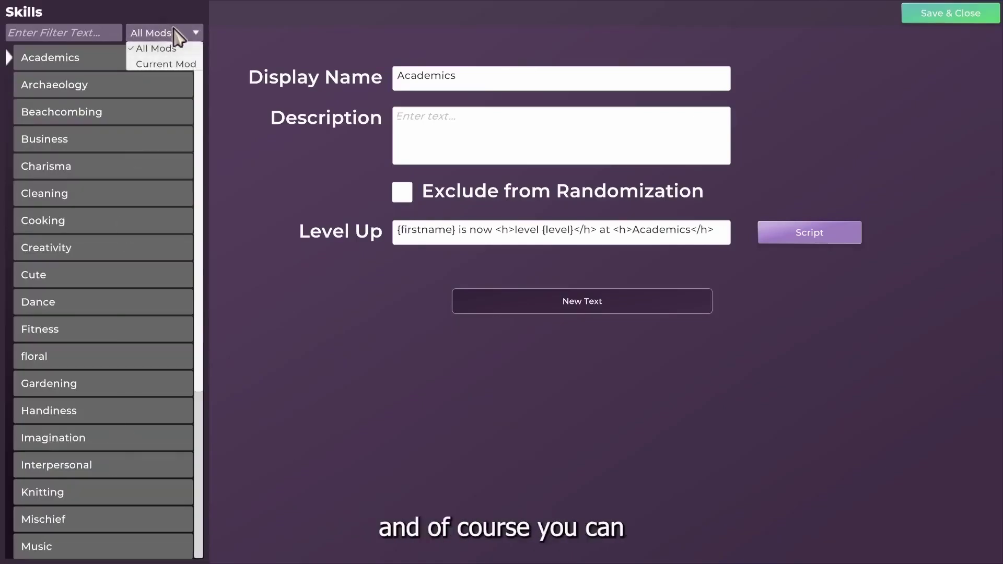
left_click(175, 31)
left_click(143, 29)
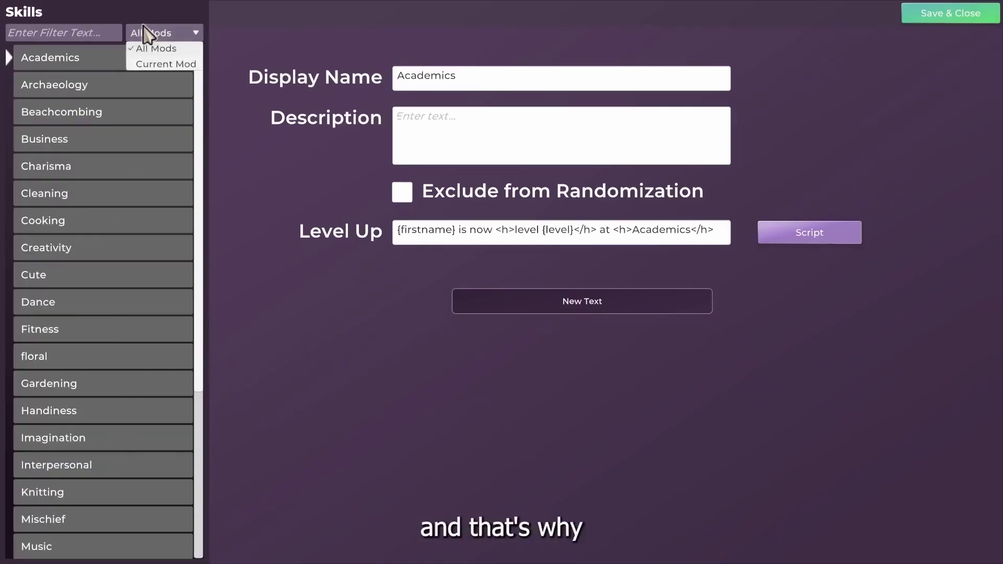
left_click(145, 34)
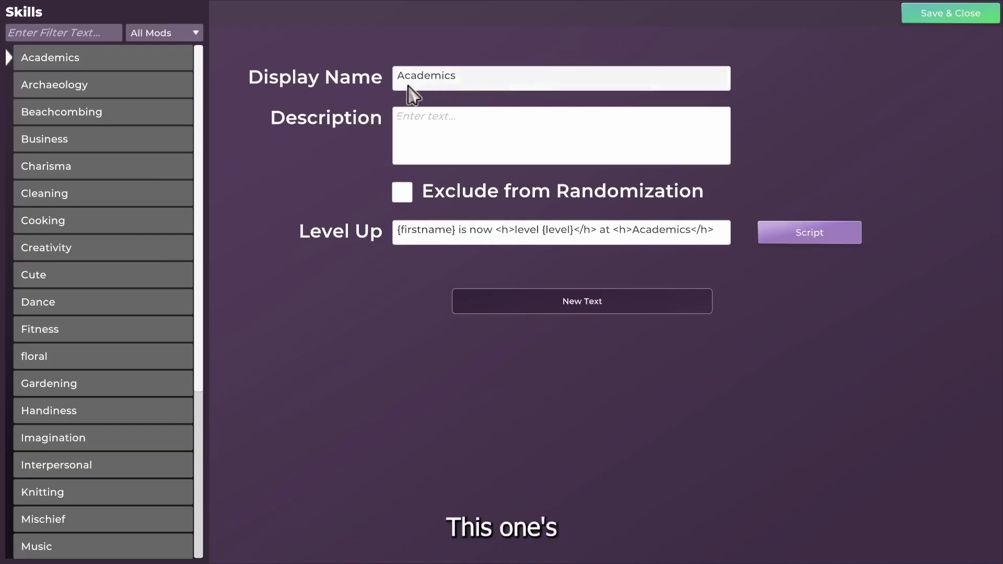
- Examine the Academics skill's display name, randomization exclusion and level-up message
left_click(540, 86)
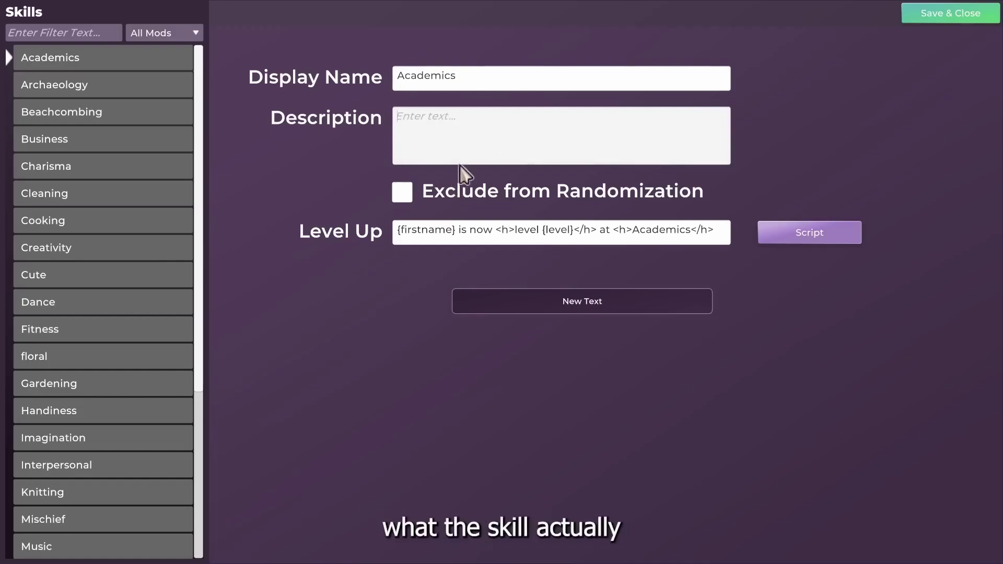
left_click(402, 194)
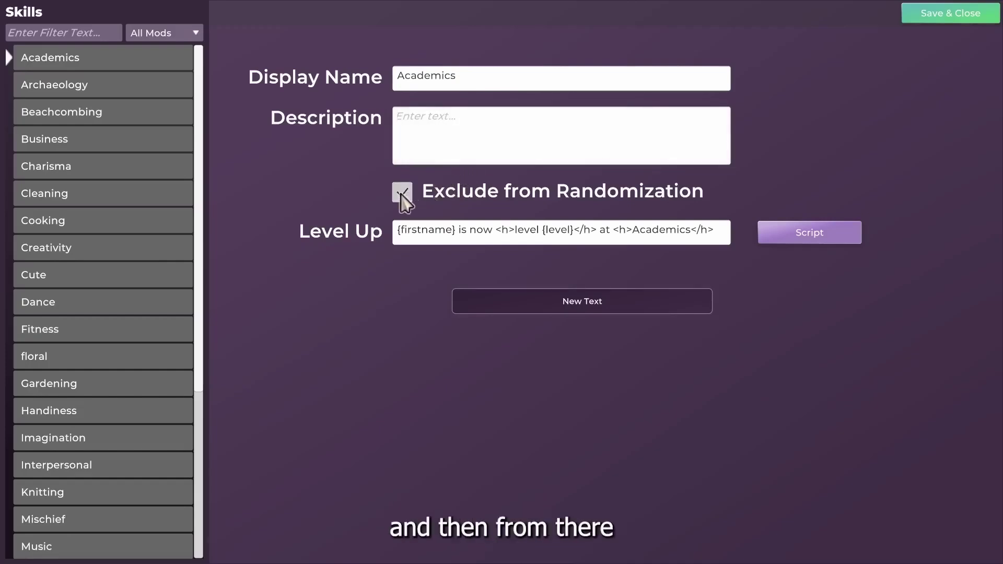
left_click(403, 196)
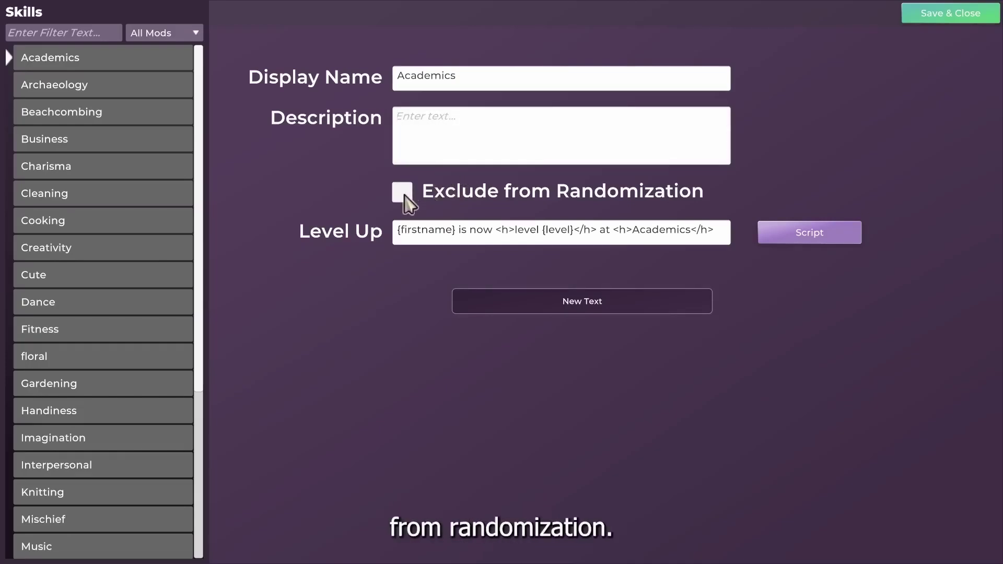
left_click(532, 238)
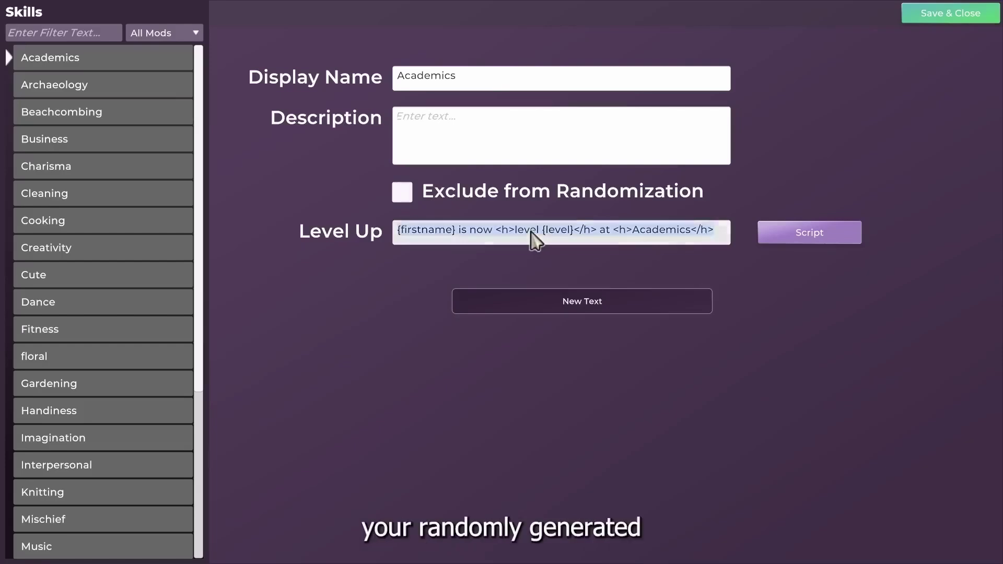
double_click(532, 234)
left_click_drag(392, 235, 717, 233)
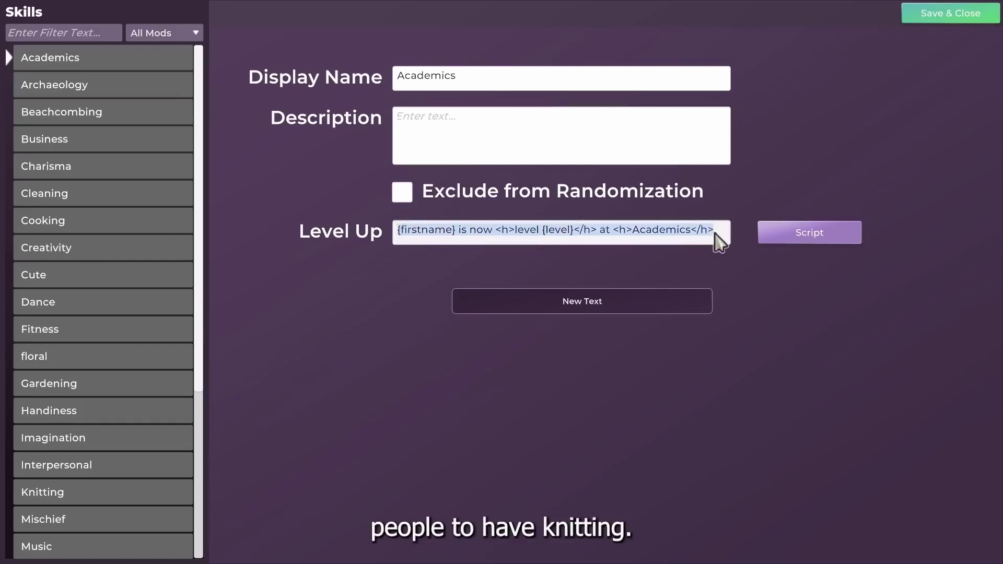
left_click(718, 233)
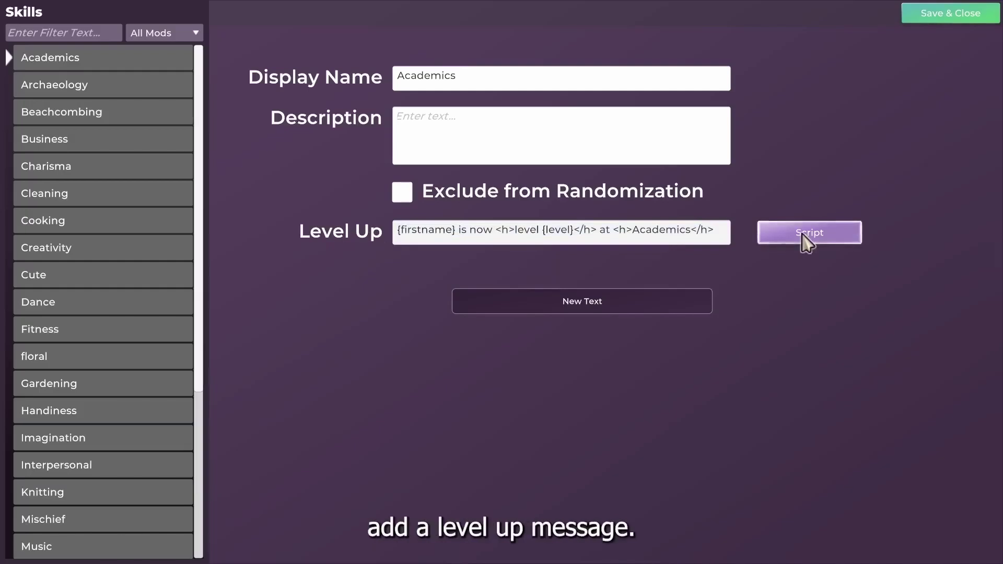
- Browse the commands available for the Academics skill's level-up script and leave the Skills editor
left_click(829, 235)
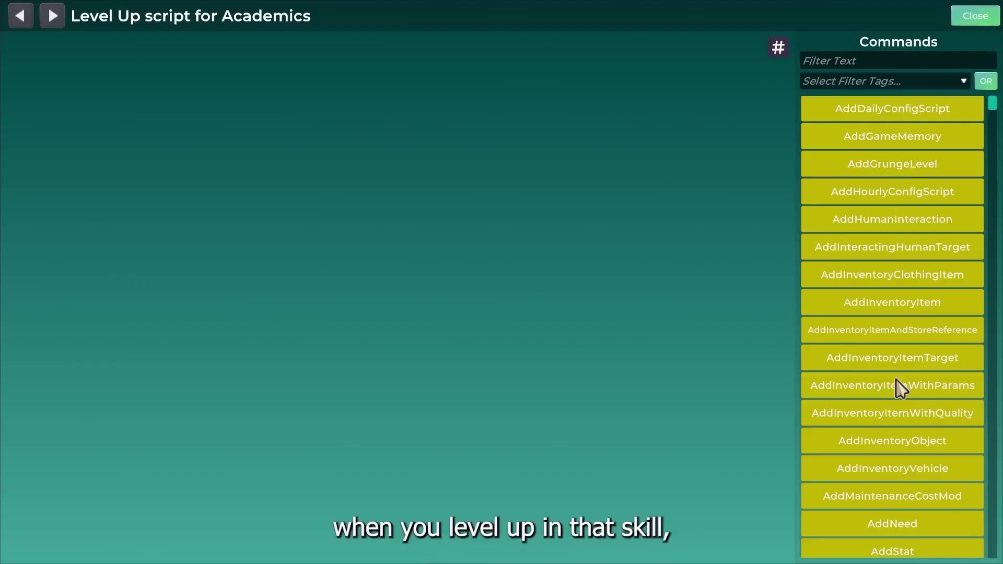
scroll(902, 366, "down", 4)
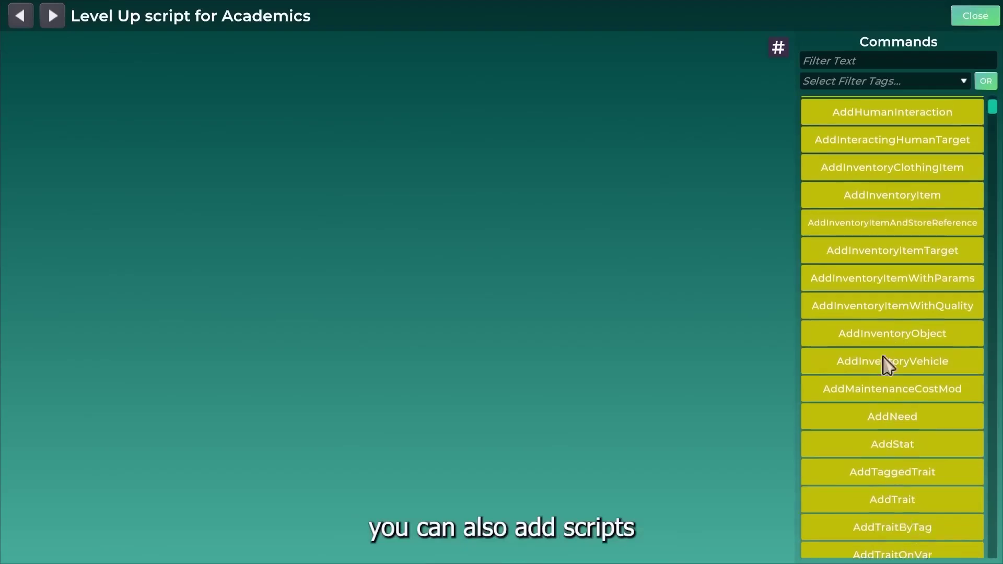
scroll(887, 363, "up", 3)
left_click(968, 12)
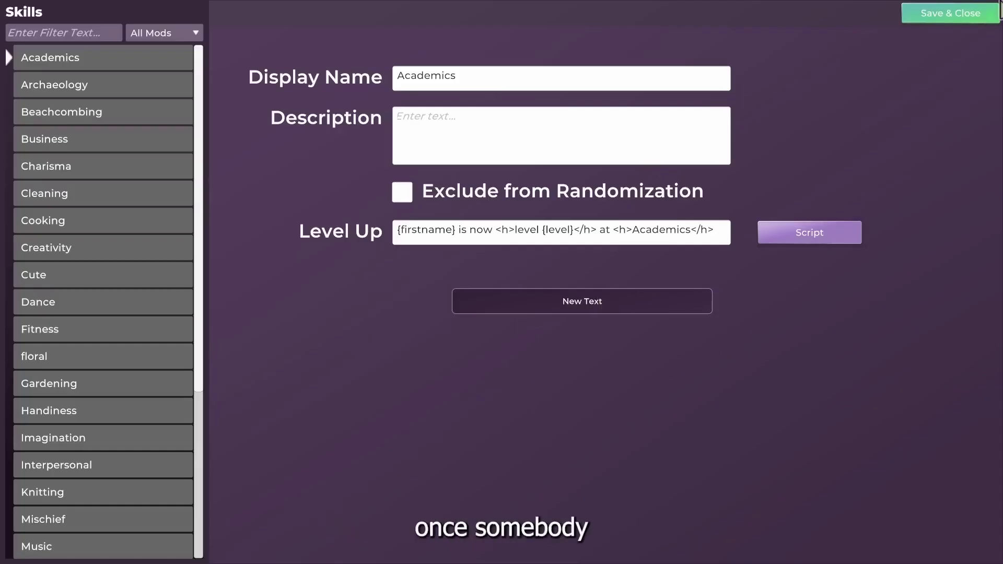
left_click(976, 19)
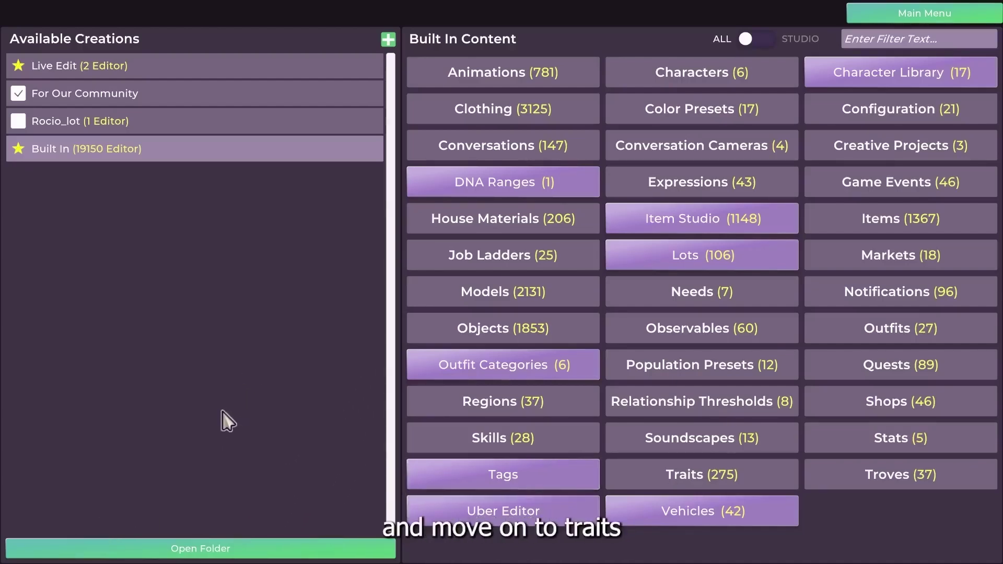
- Open the Traits editor and examine built-in traits such as Athletic, Awkward, Adult, Anxious and Active, checking whether Active can be edited
left_click(703, 477)
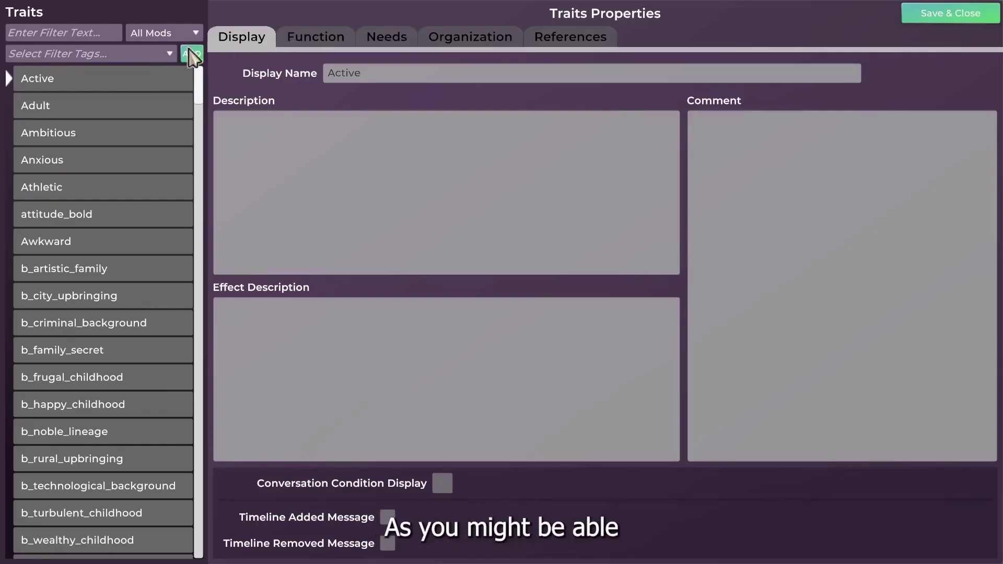
scroll(107, 322, "down", 2)
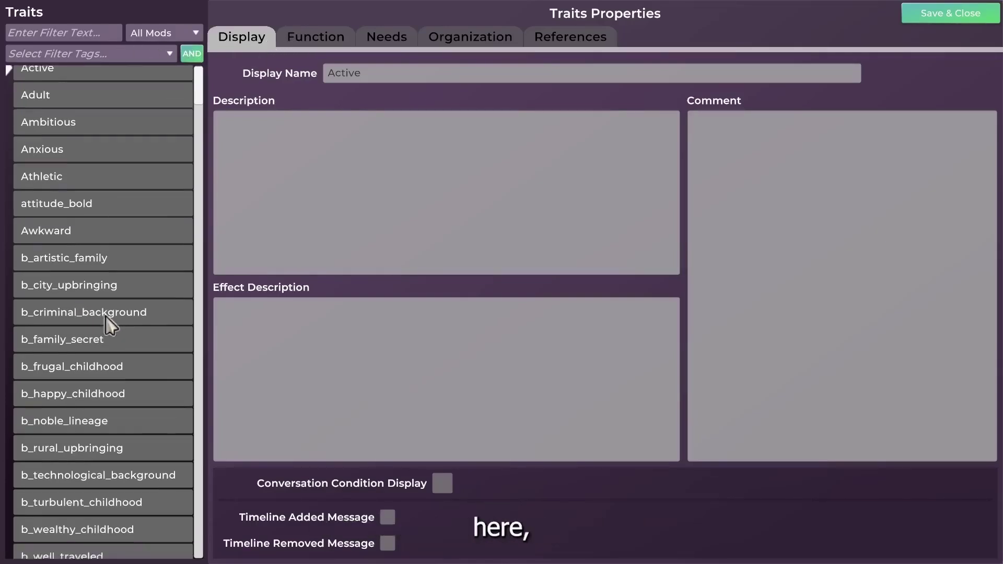
scroll(111, 322, "up", 2)
left_click(116, 196)
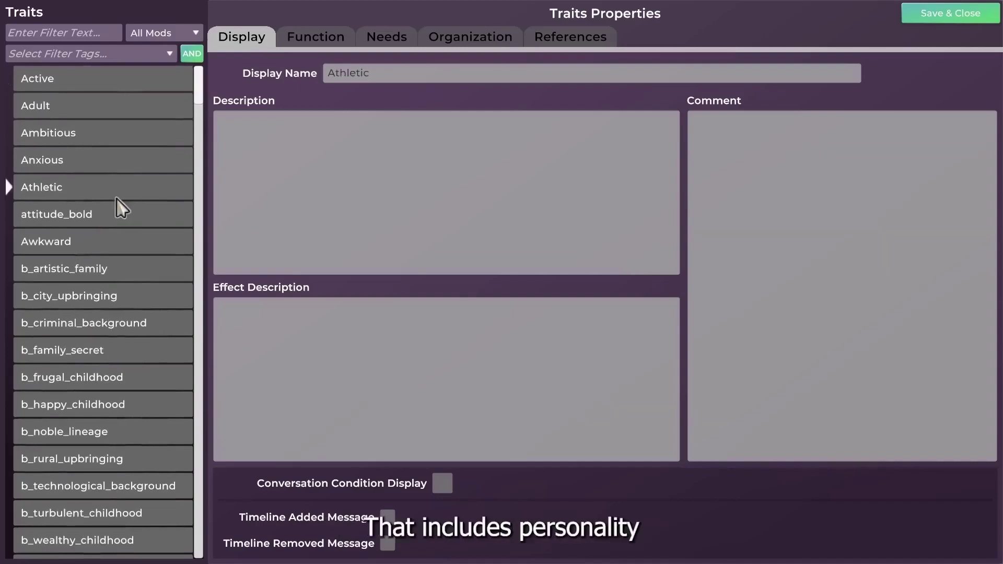
left_click(93, 244)
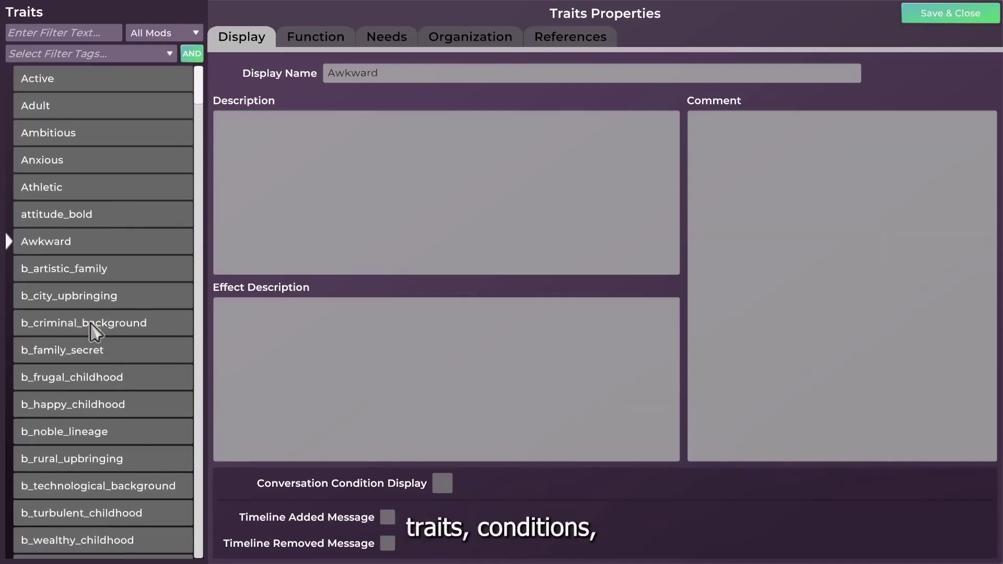
left_click(73, 74)
left_click(64, 107)
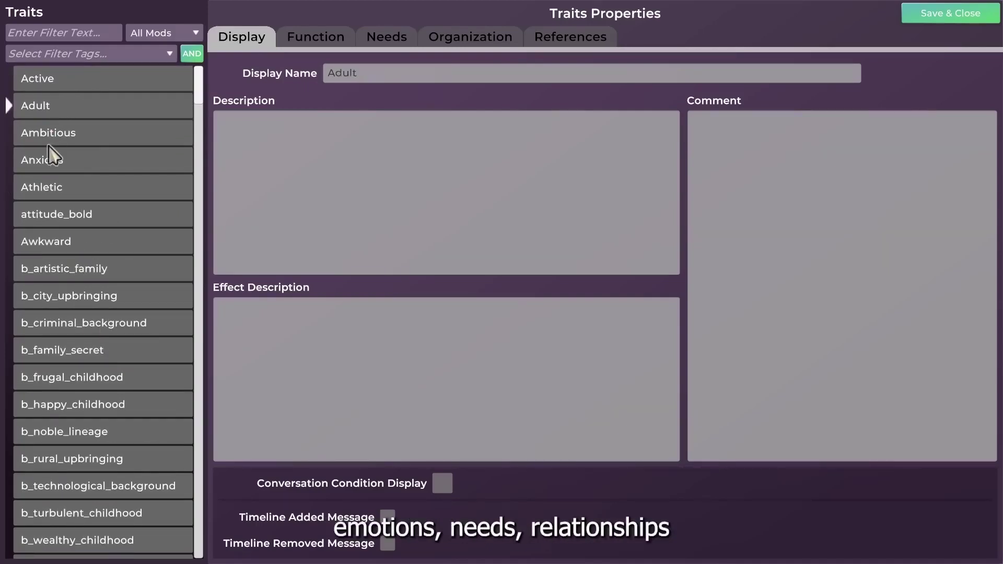
left_click(90, 139)
left_click(75, 163)
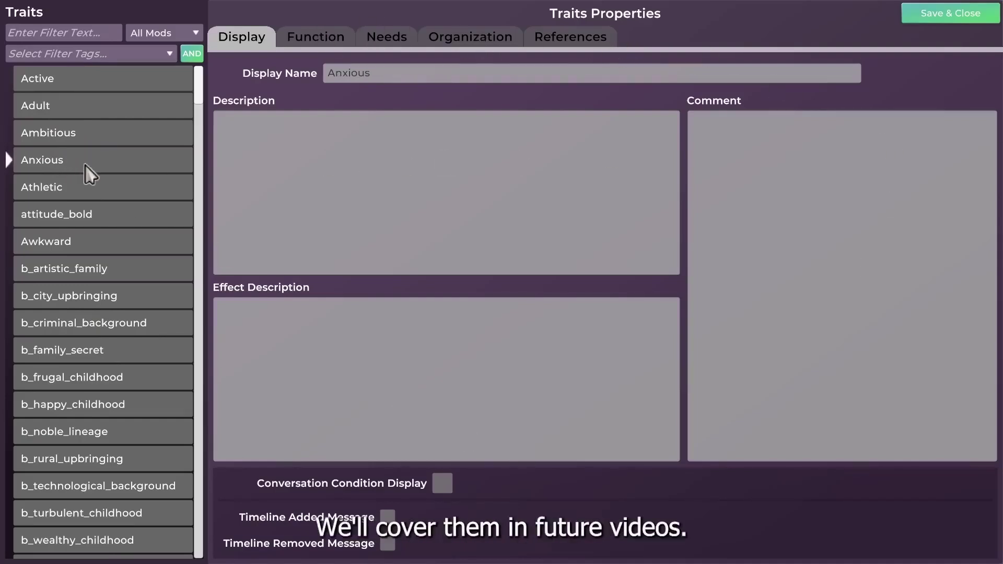
left_click(67, 84)
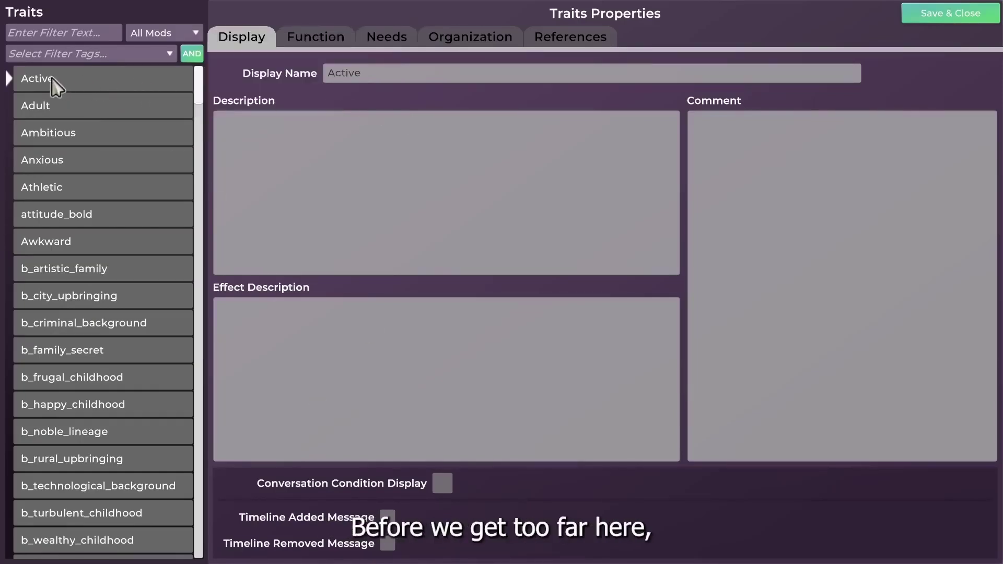
mouse_move(51, 76)
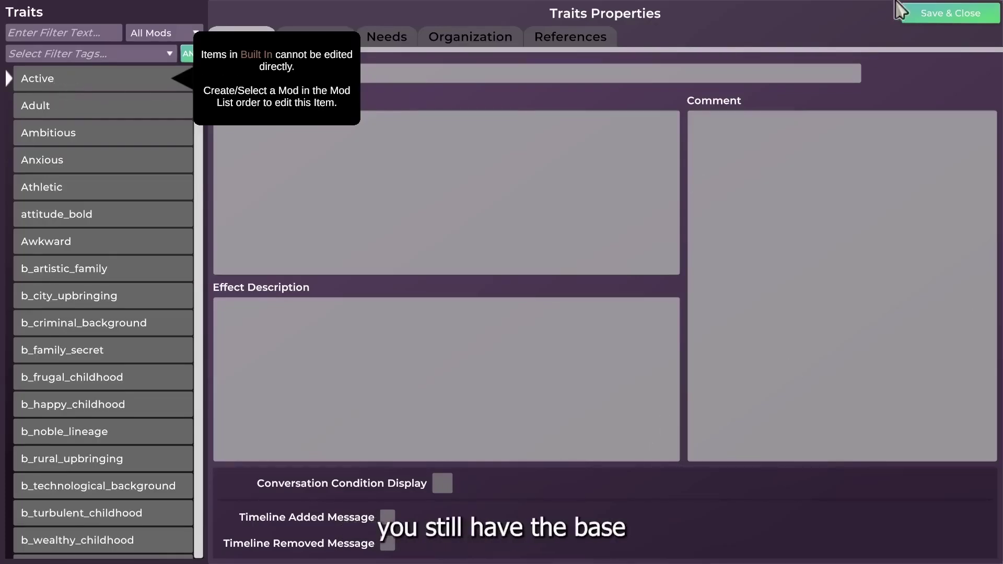
- Leave the Traits editor and select the For Our Community mod as the creation to edit
left_click(935, 7)
left_click(937, 14)
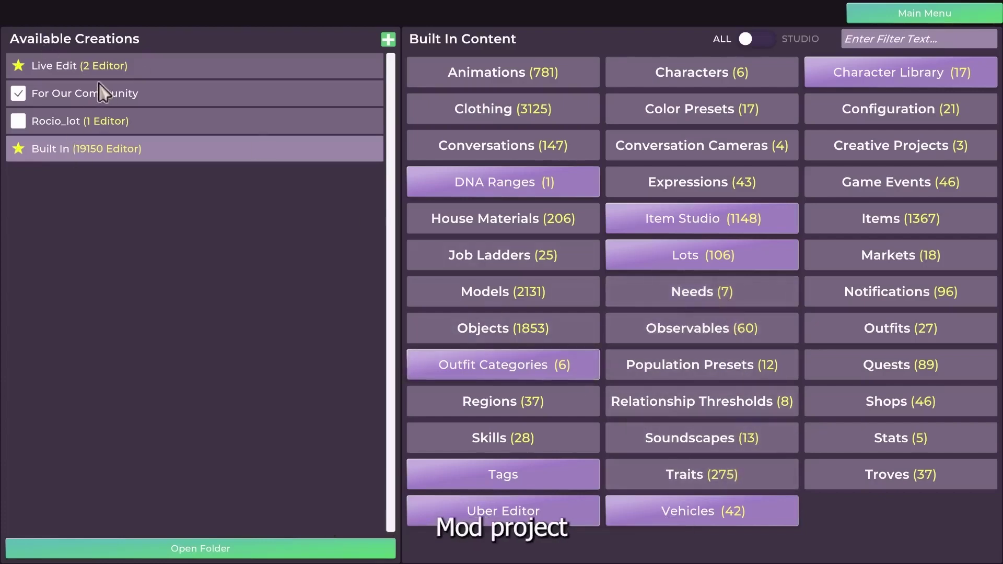
left_click(140, 97)
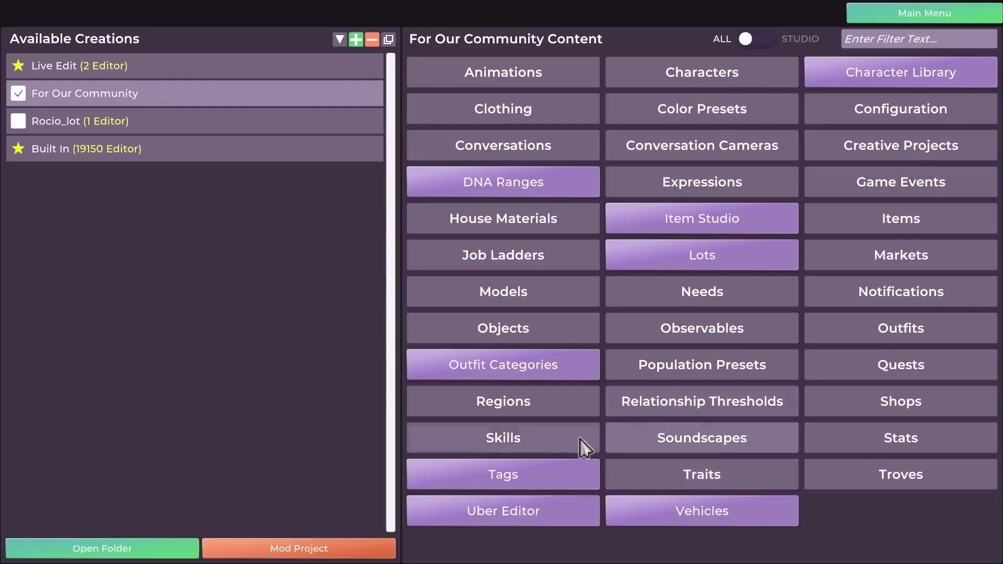
- Open the mod's Traits editor, add a new trait and set its display name to Cozy
left_click(630, 486)
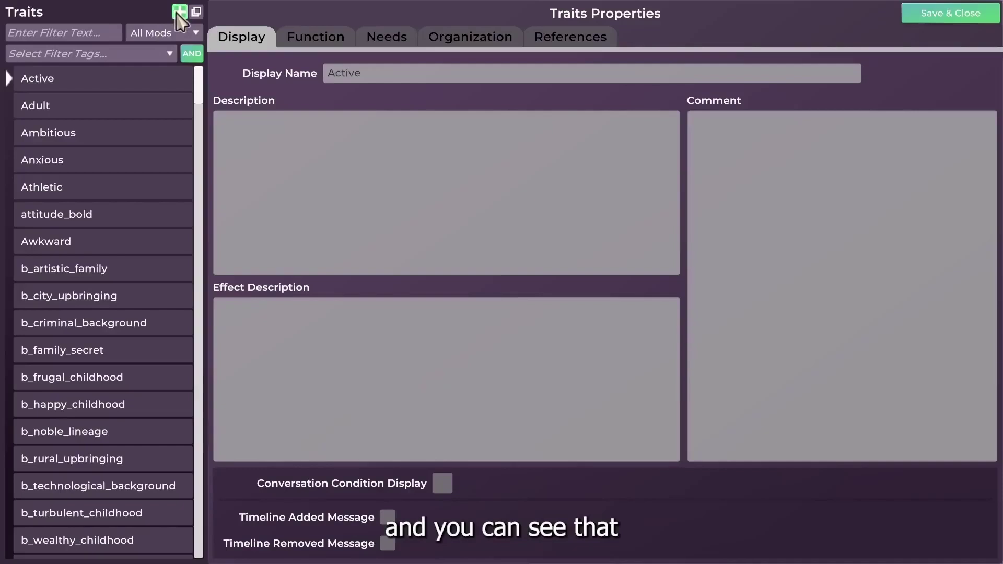
left_click(178, 12)
left_click(360, 76)
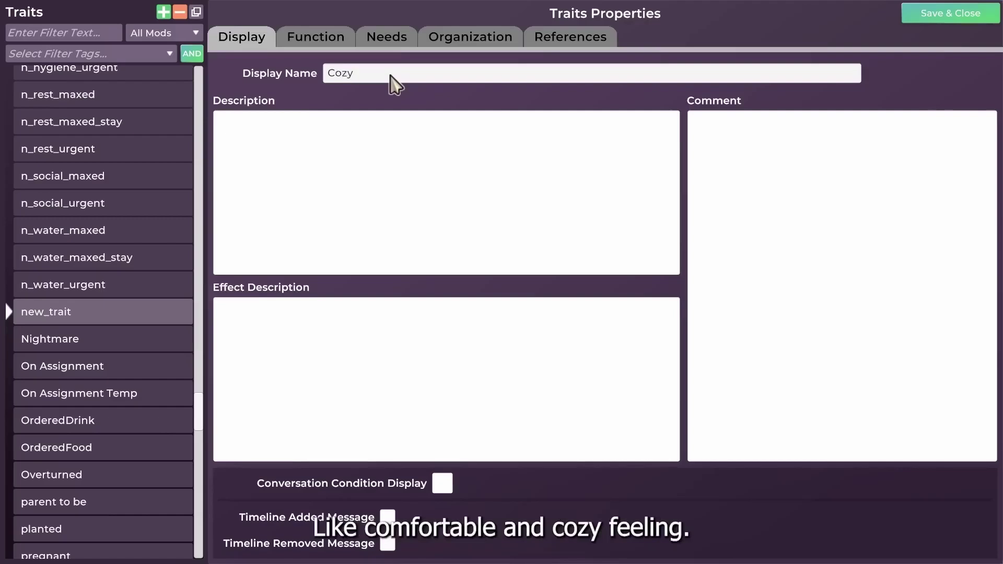
- Set the trait's description to "That feeling when you're just so very comfortable and cozy, like near a fireplace, wearing comfy socks, or post-bath."
left_click(419, 137)
type("R")
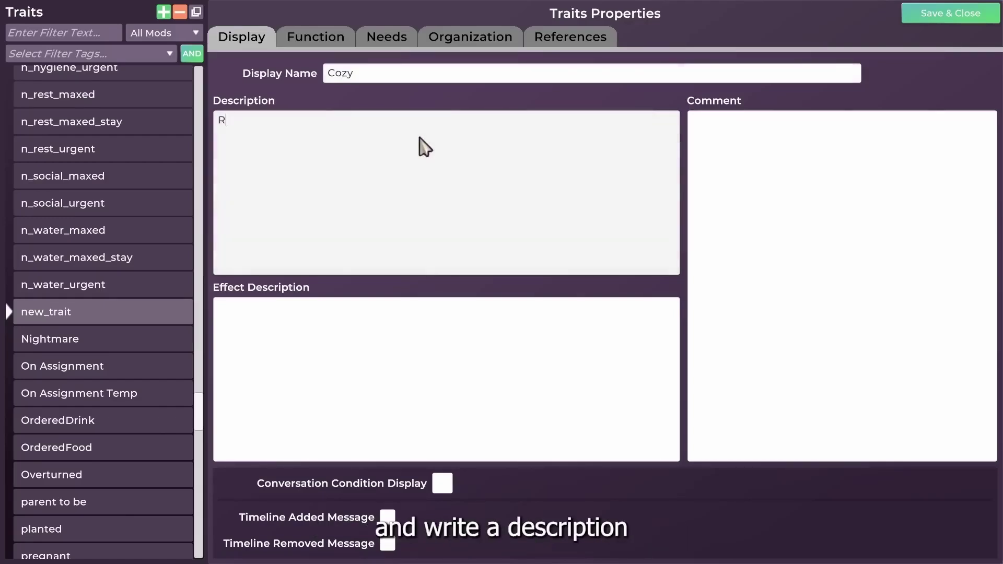
type("hat fel")
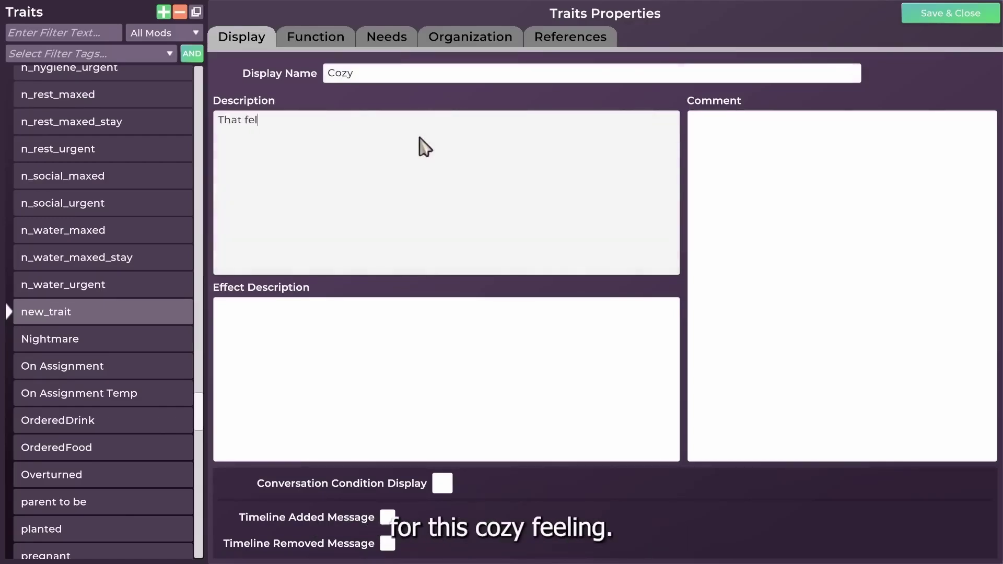
key("BackSpace")
type("eling when")
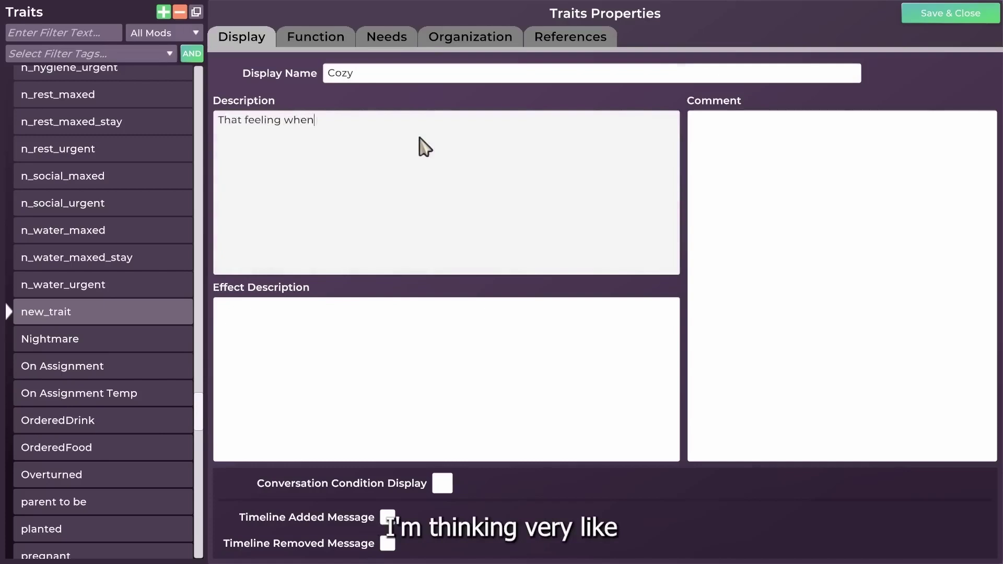
type(" you're just so ve")
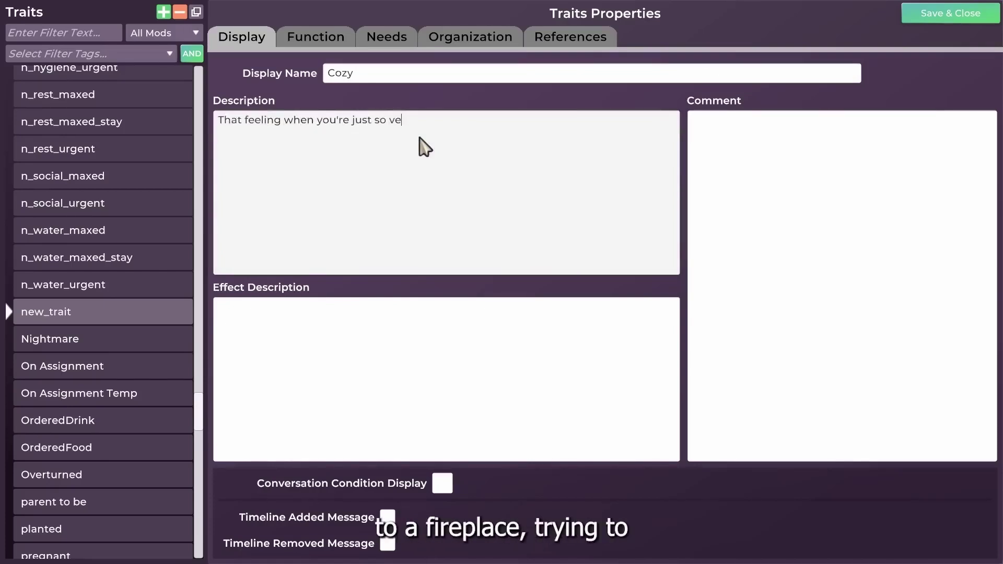
type("ry comfortable and xo")
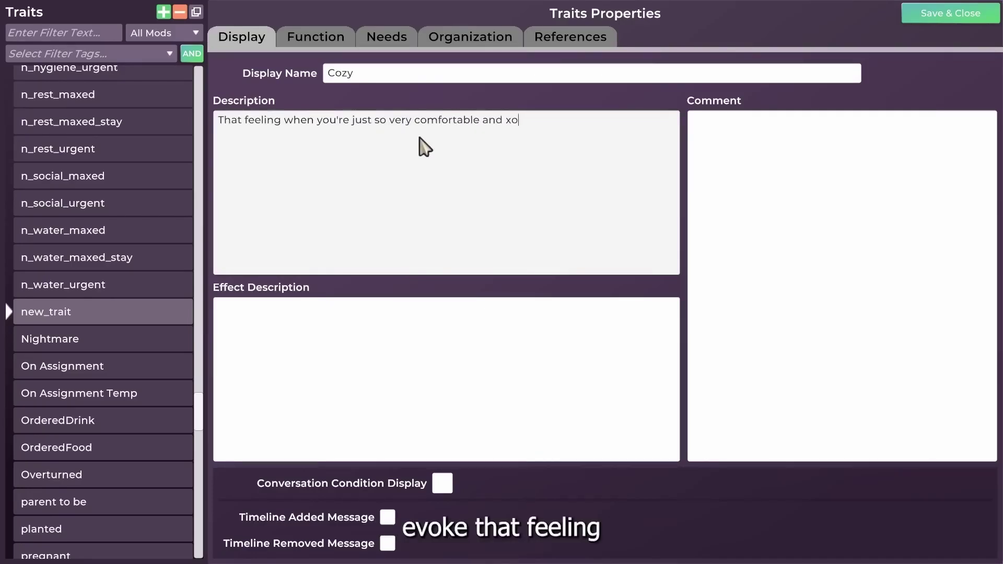
key("BackSpace")
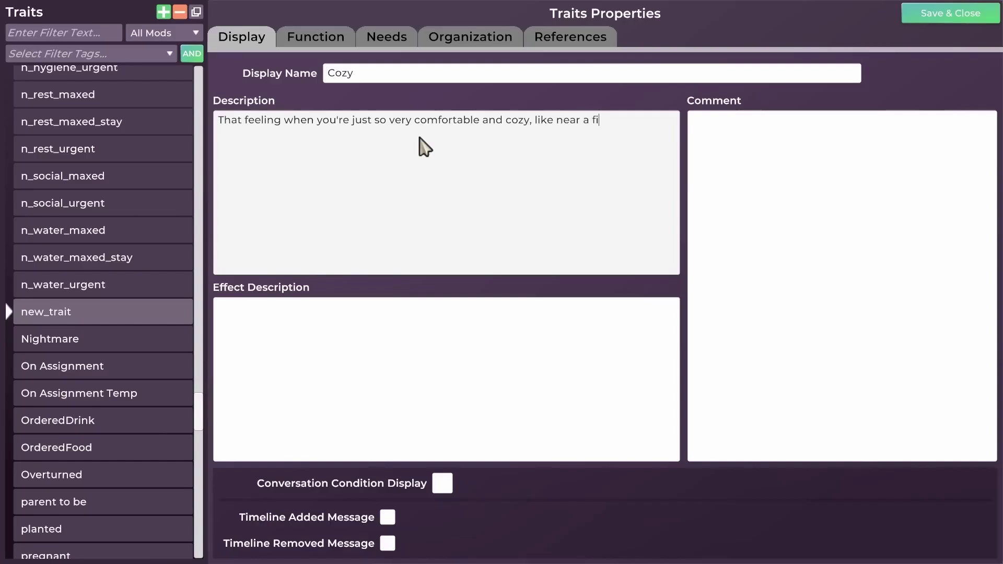
type("wearing comfy socks, or")
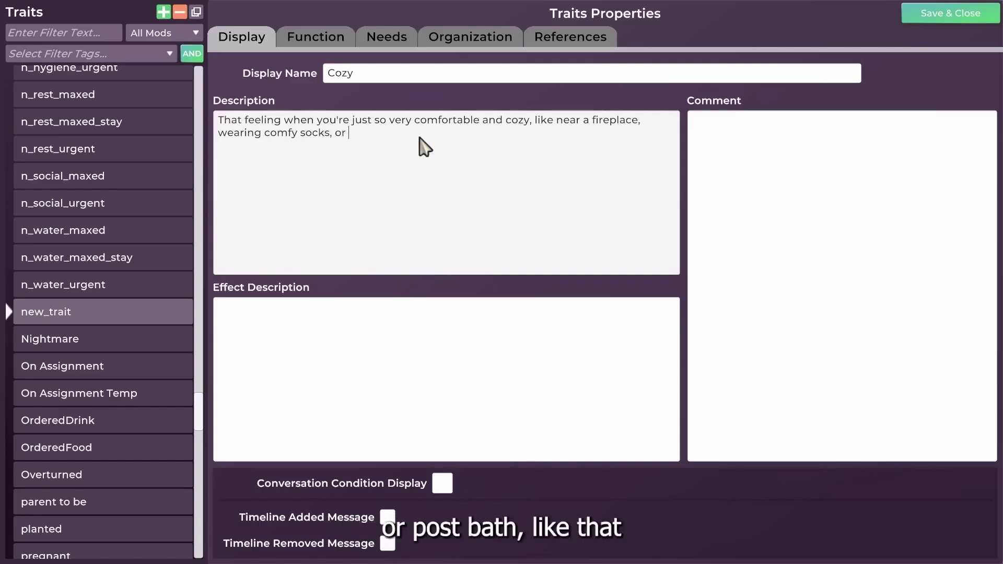
type("post-va")
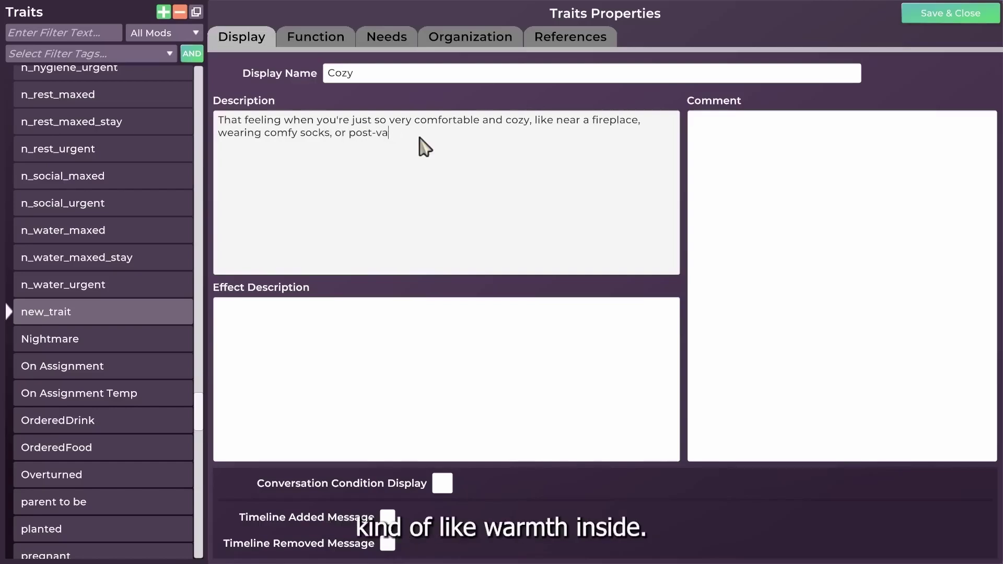
key("BackSpace")
key("BackSpace")
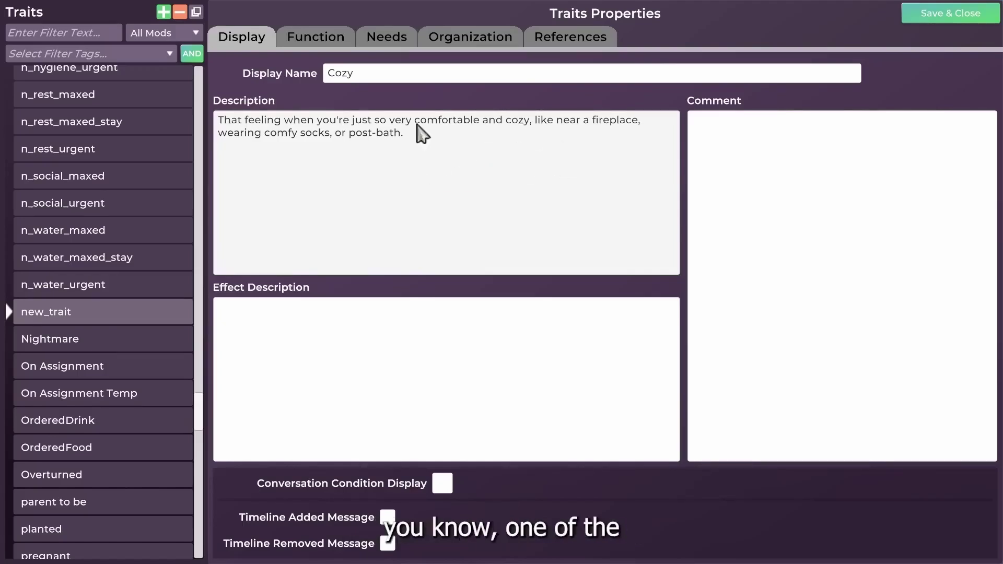
- Set the effect description to "Feeling extra good after taking steps toward making a cozy environment or treating yourself."
left_click(477, 414)
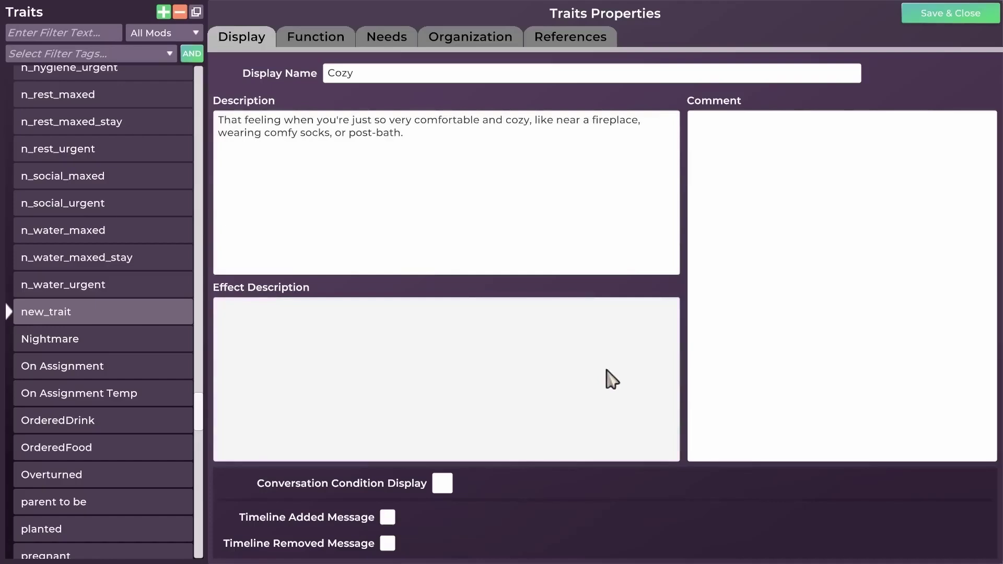
type("Feeling e")
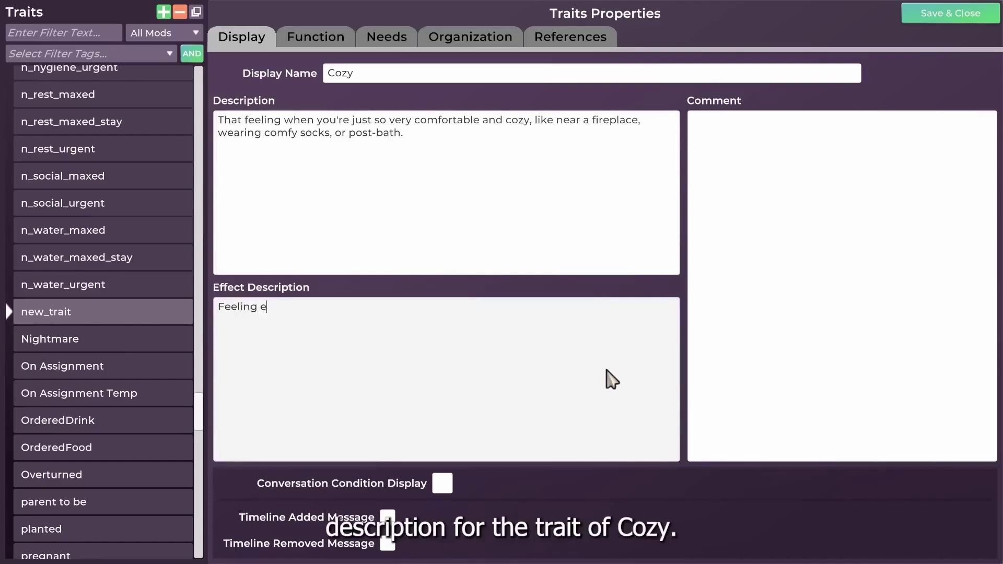
type("xtra good after taking steps to")
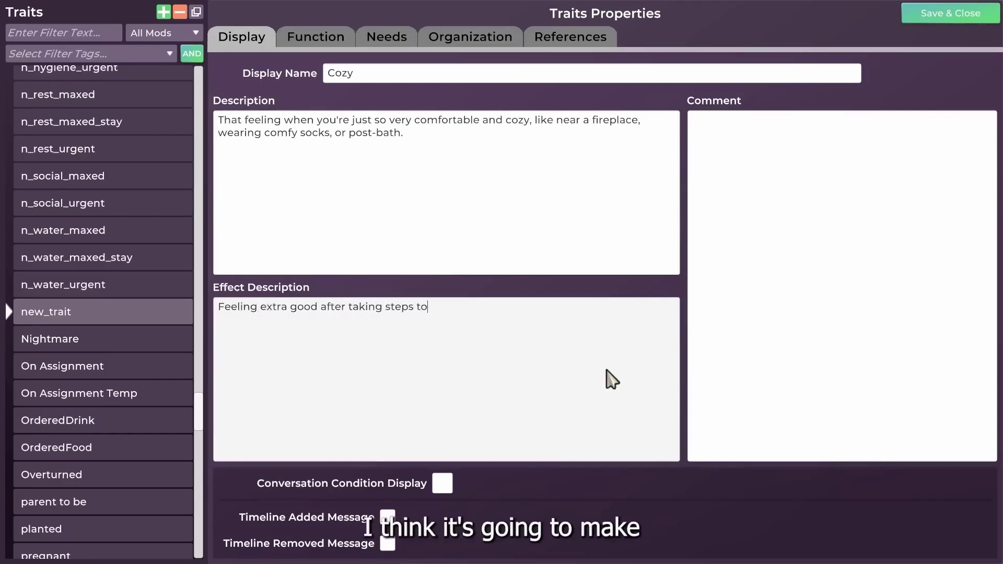
type("ward")
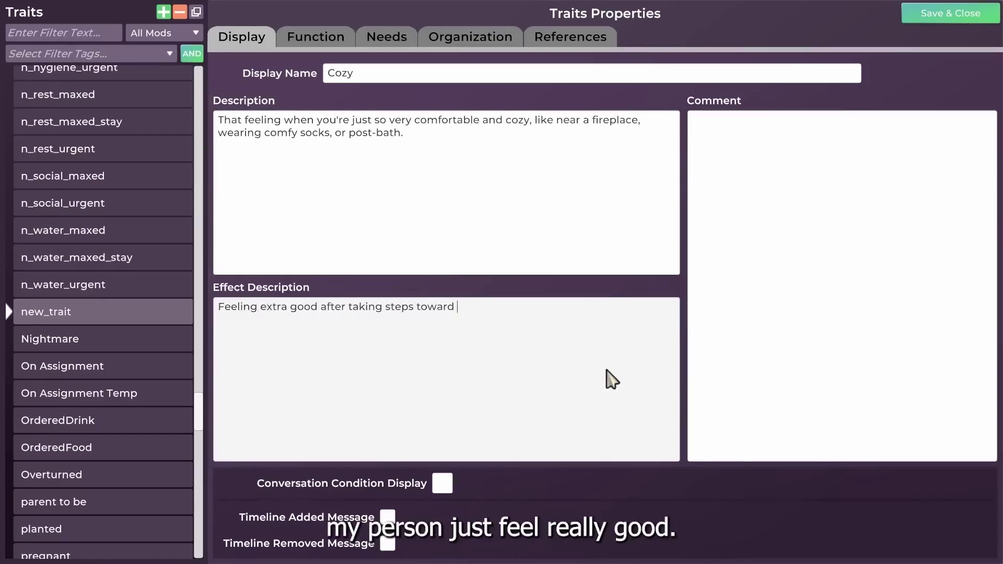
type(" making a")
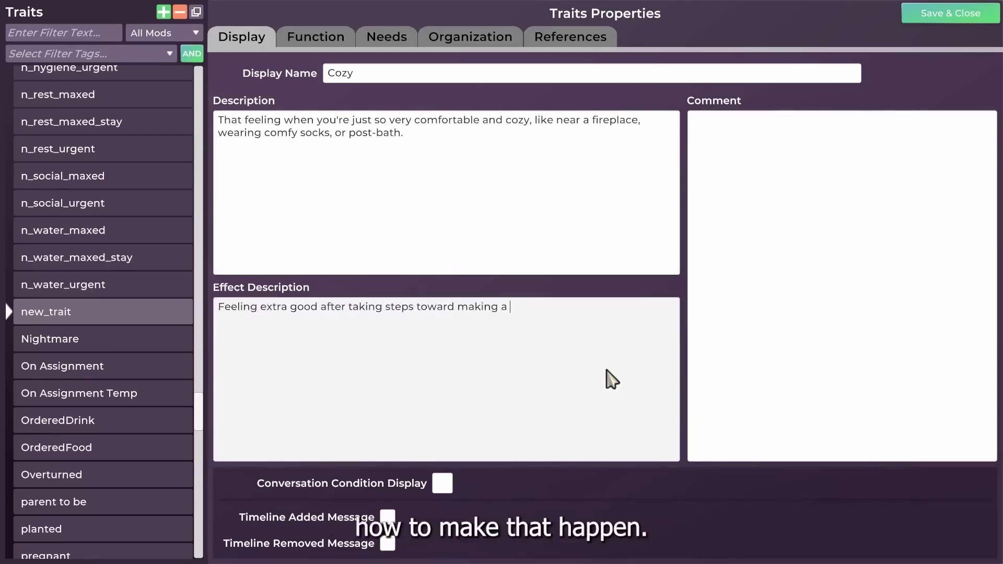
type(" x")
key("BackSpace")
type("cozy envir")
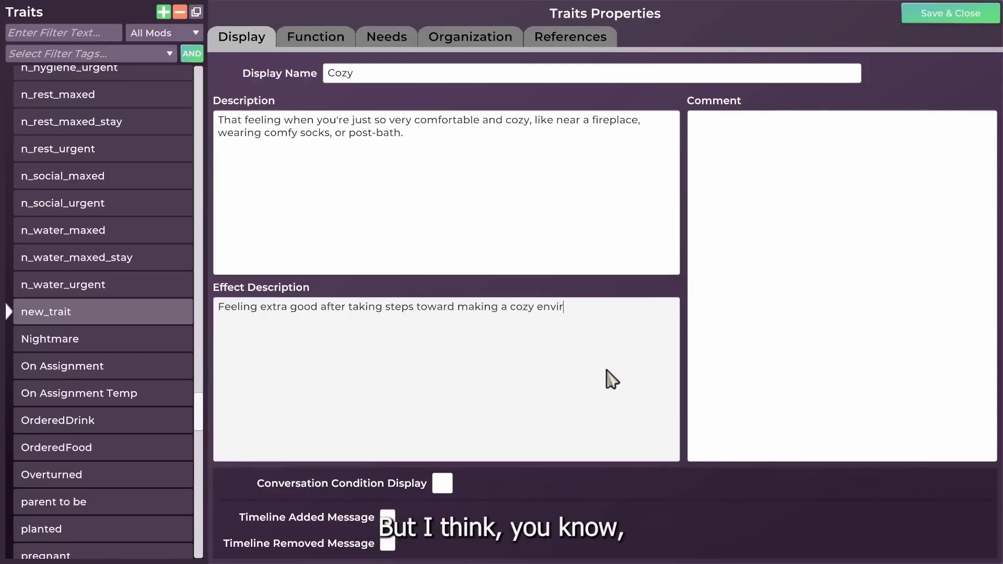
type("onment or")
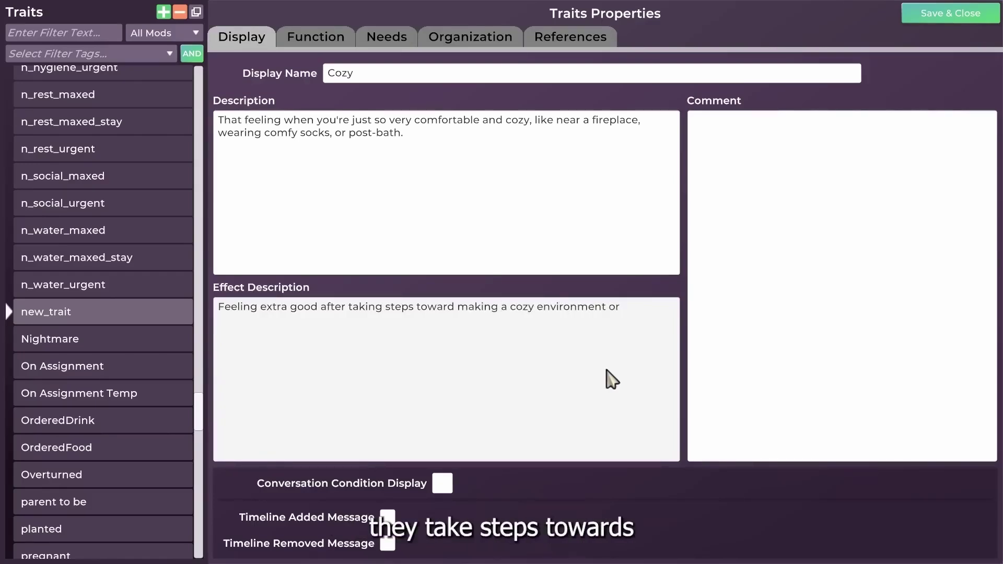
type(" treating yourself.")
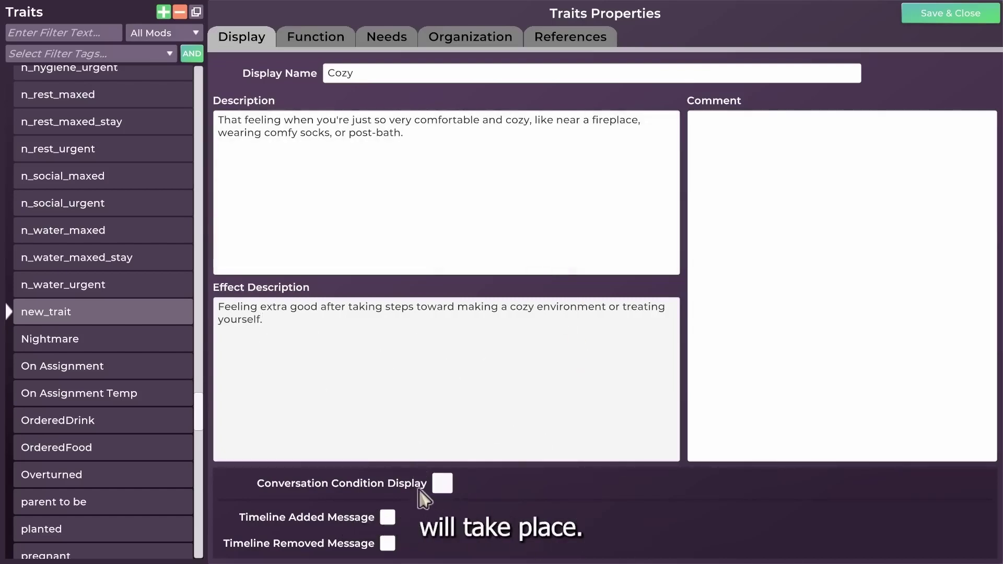
- Enable the conversation condition display with the text "This person is very ammenable because they're cozy."
left_click(370, 485)
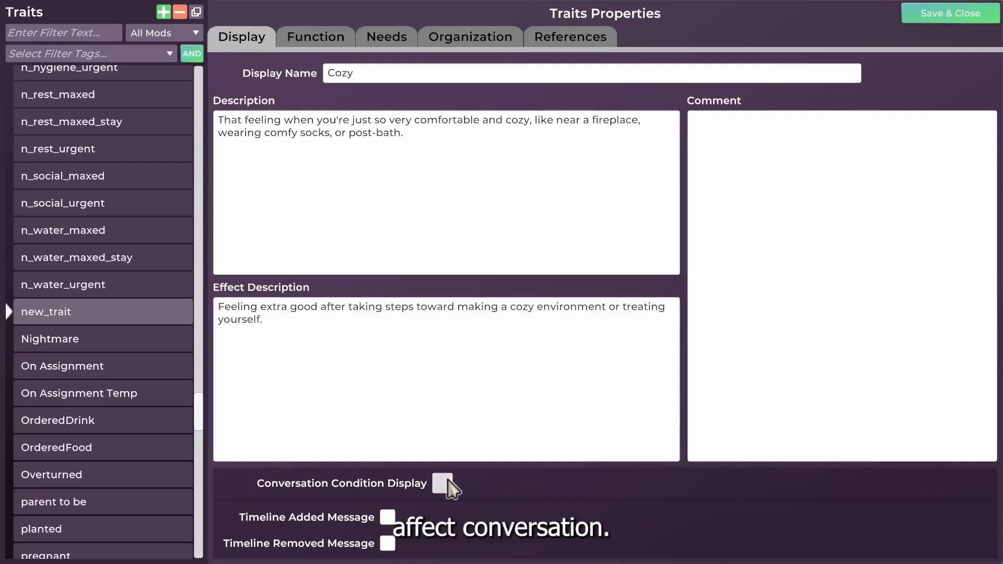
left_click(444, 484)
left_click(442, 459)
left_click(443, 482)
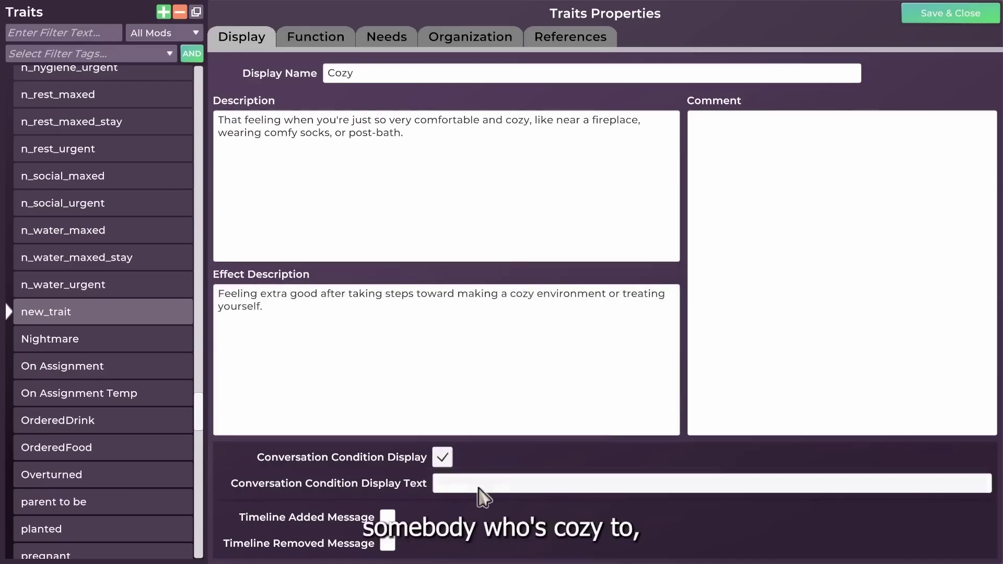
type("R")
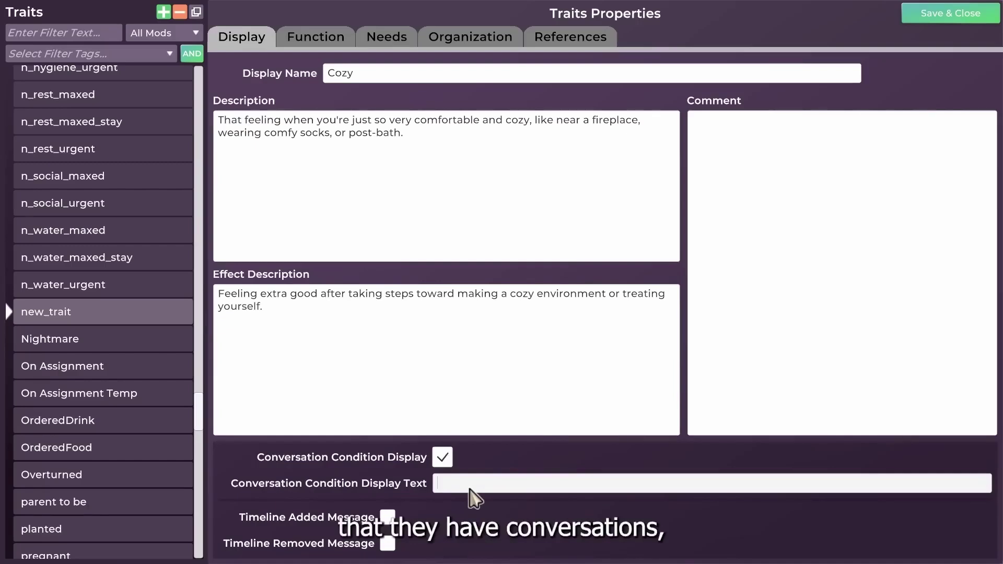
type("This person is ")
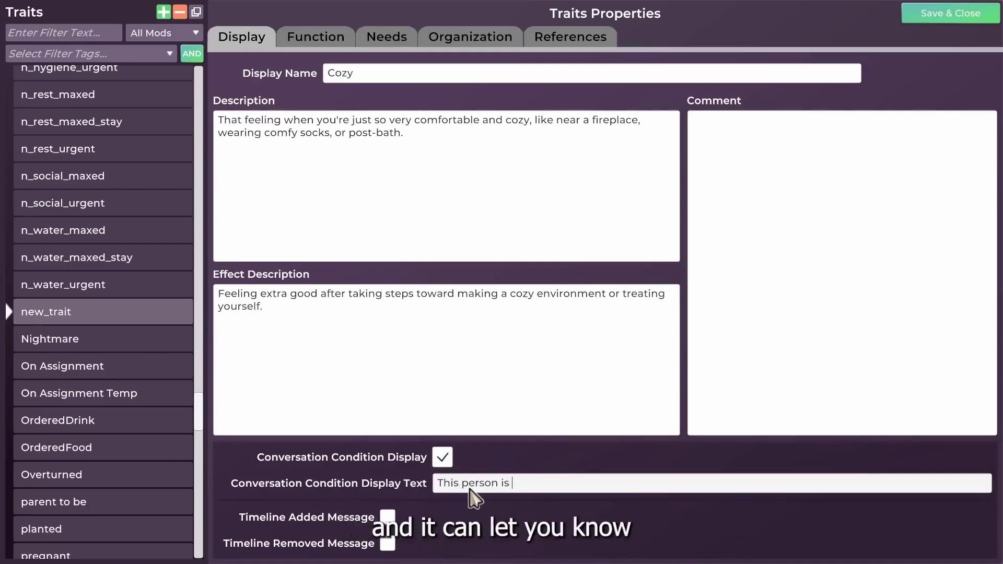
type("very ammenable becuas")
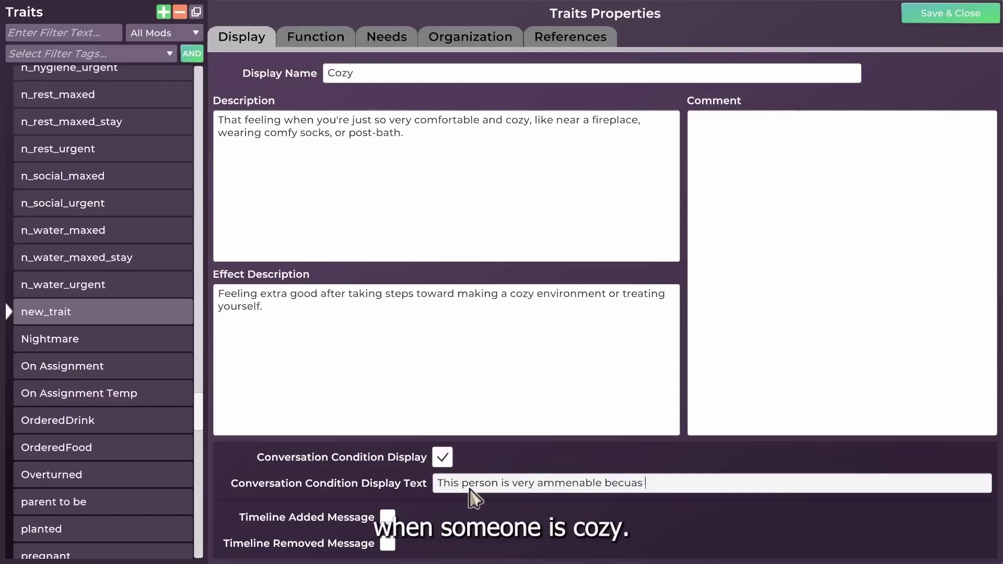
key("BackSpace")
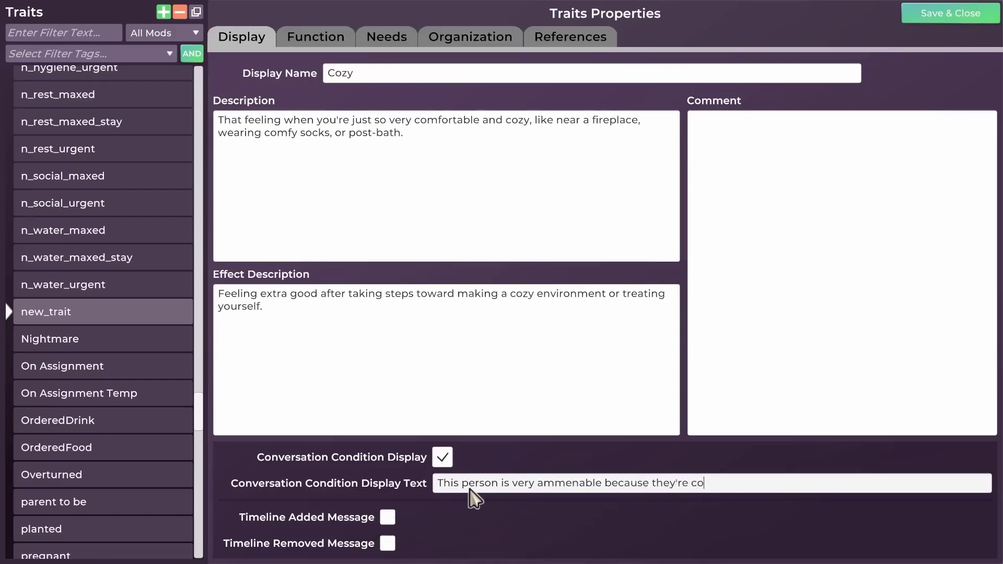
- Enable both the timeline added message and the timeline removed message for the Cozy trait
left_click(387, 517)
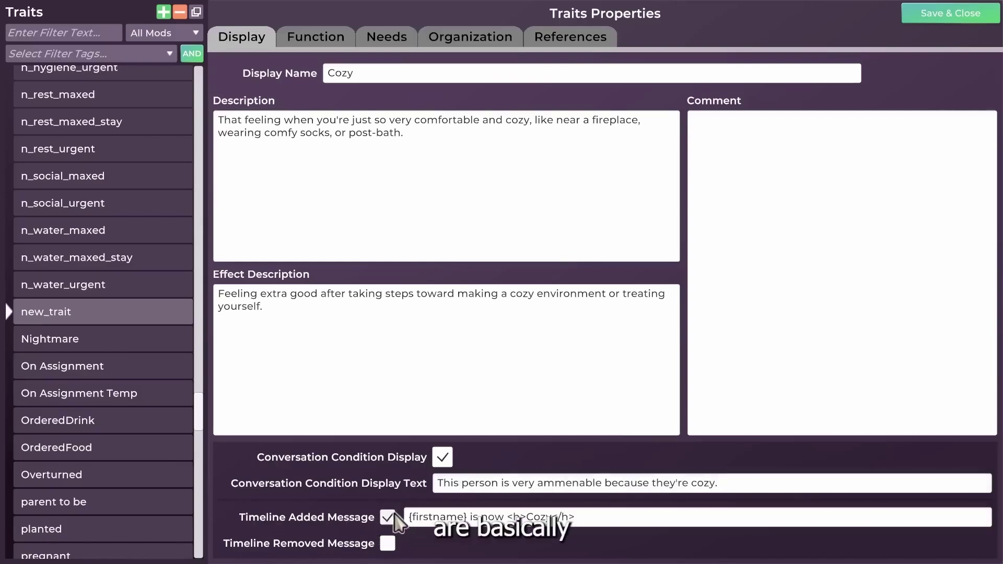
left_click(388, 517)
left_click(387, 544)
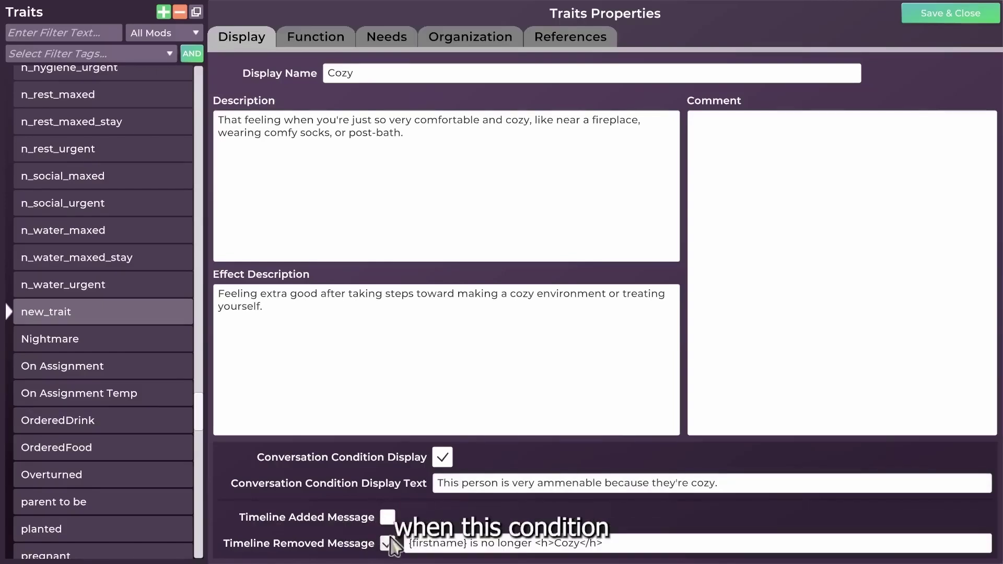
left_click(388, 517)
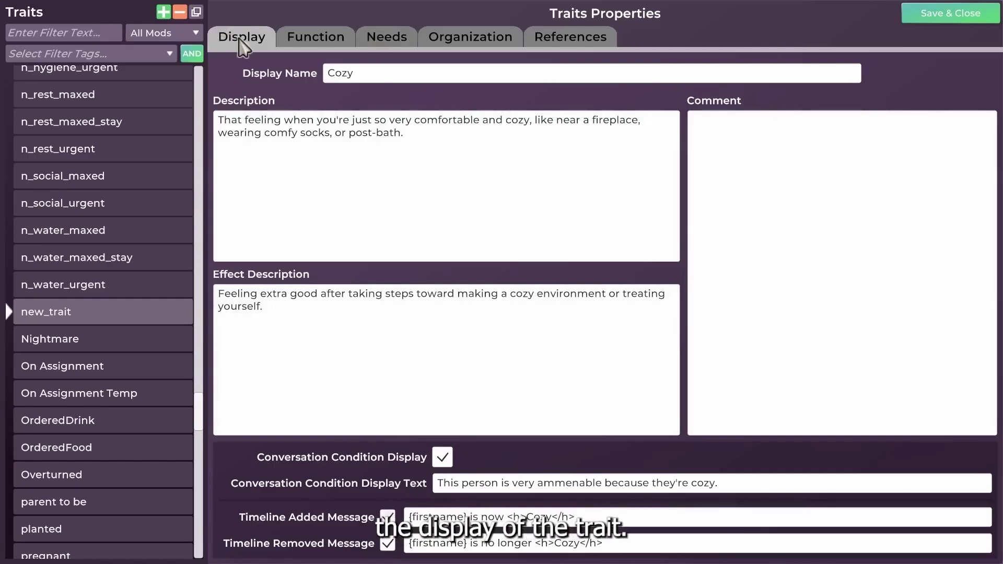
- Examine the emotion icon, color and priority options among the Cozy trait's function settings, and leave Emotion disabled
left_click(335, 48)
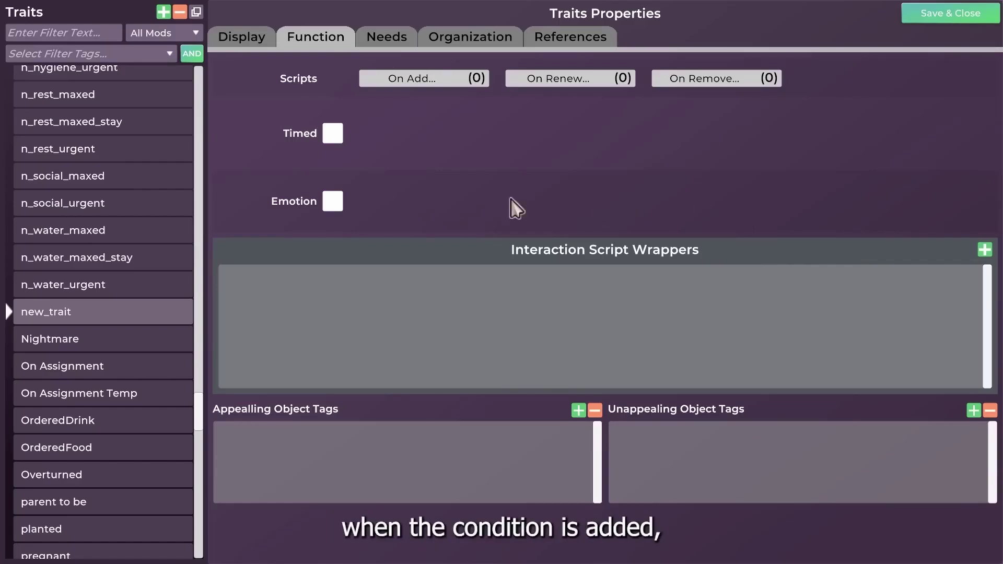
left_click(332, 201)
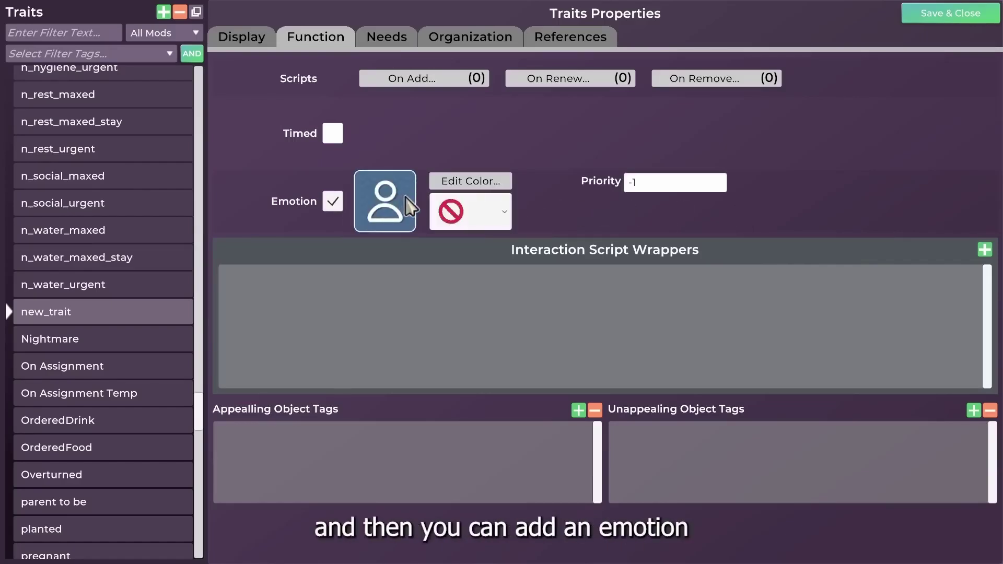
left_click(498, 214)
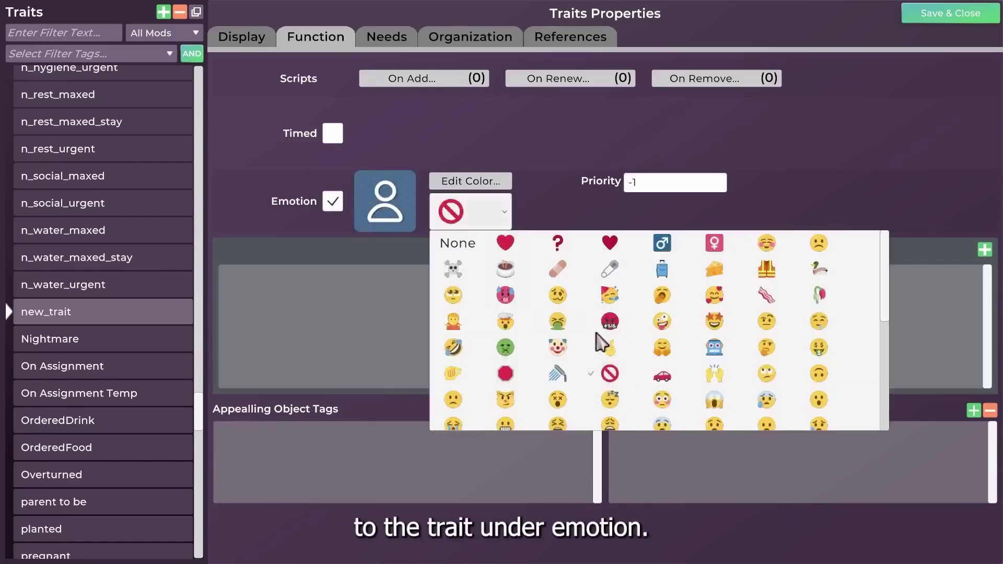
left_click(582, 209)
left_click(496, 182)
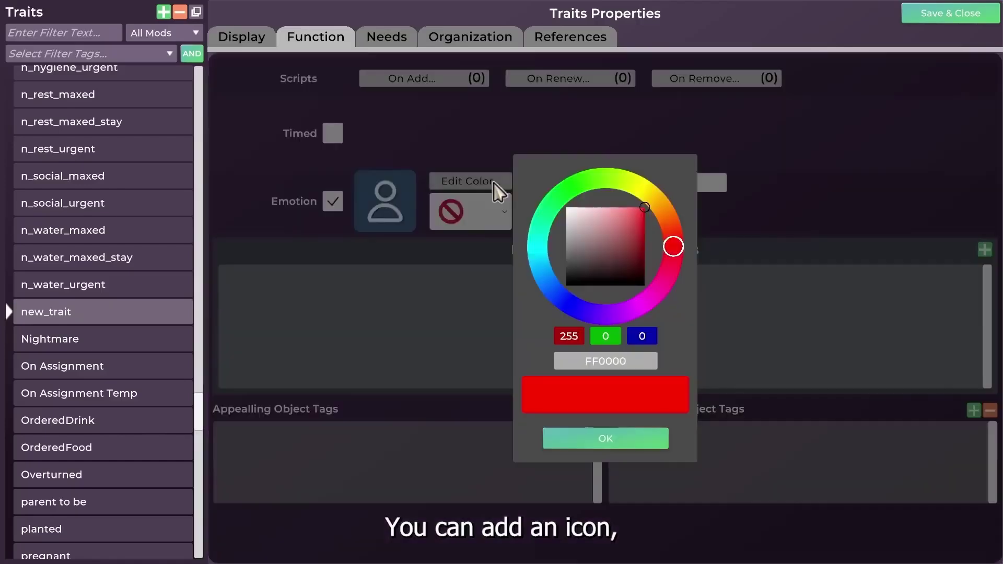
left_click(639, 434)
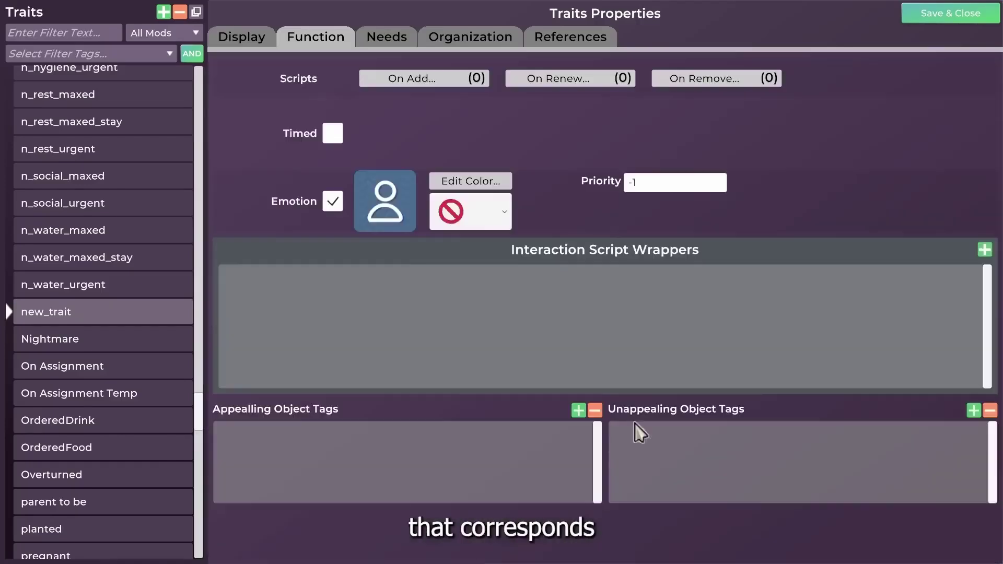
left_click(645, 188)
left_click(629, 211)
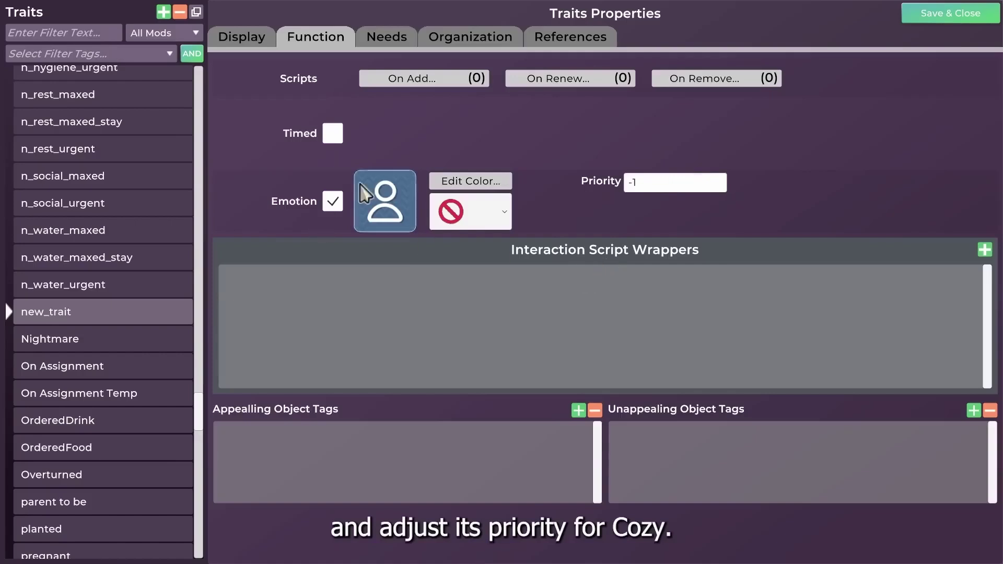
left_click(333, 202)
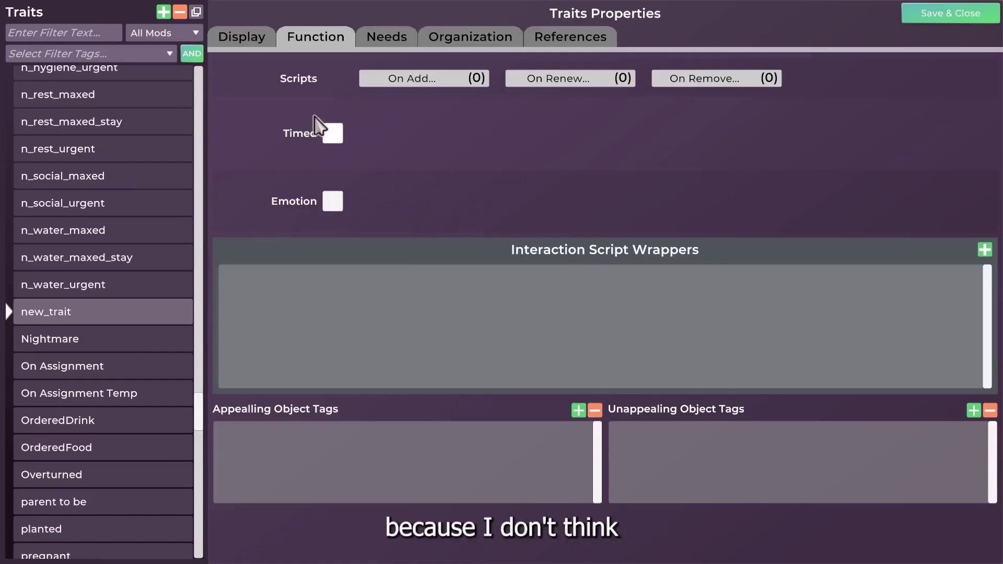
- Make the Cozy trait timed, keeping the duration at 100 minutes, the random extension at 0 and Non Renewable off
left_click(333, 134)
left_click(574, 126)
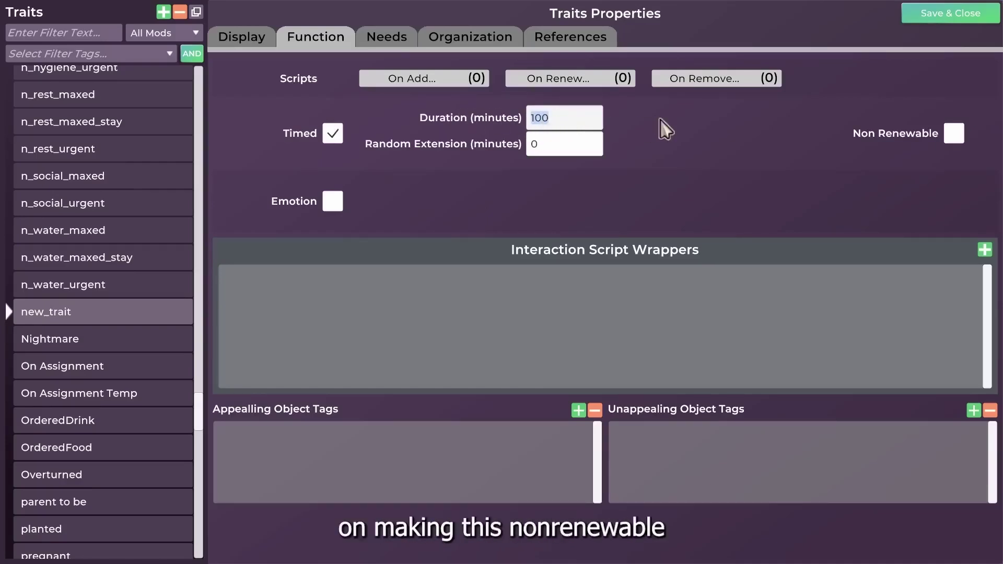
left_click(586, 140)
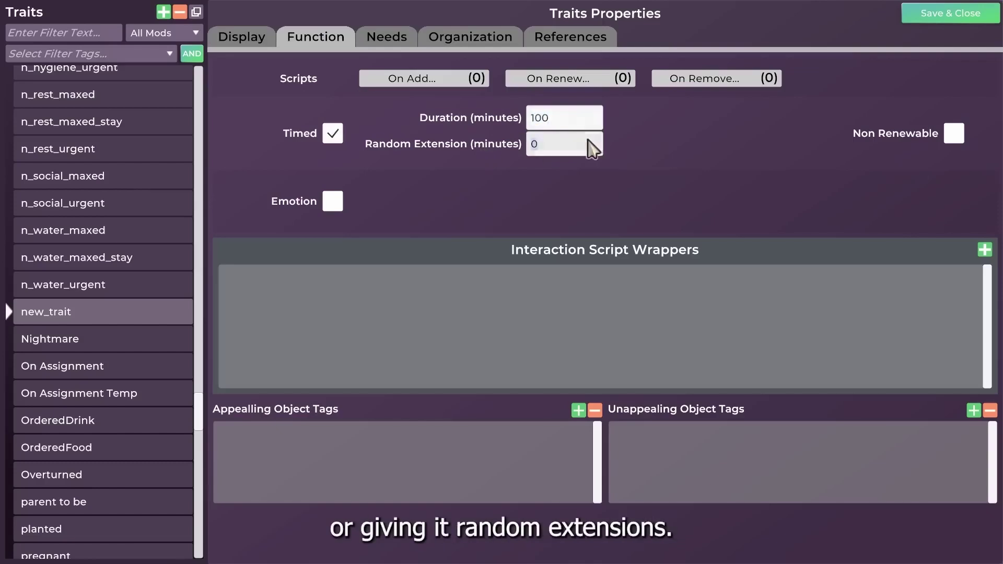
left_click(742, 147)
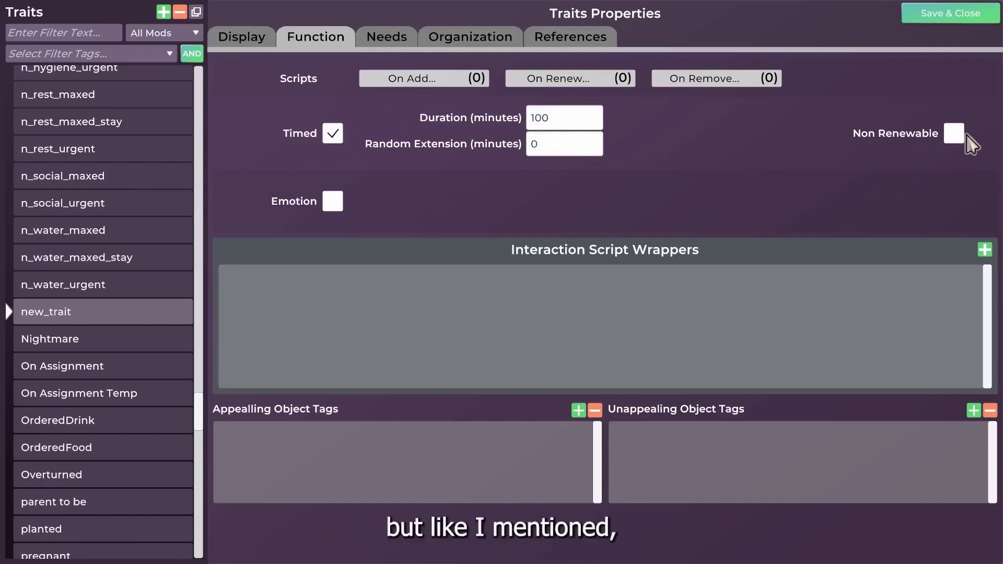
left_click(952, 137)
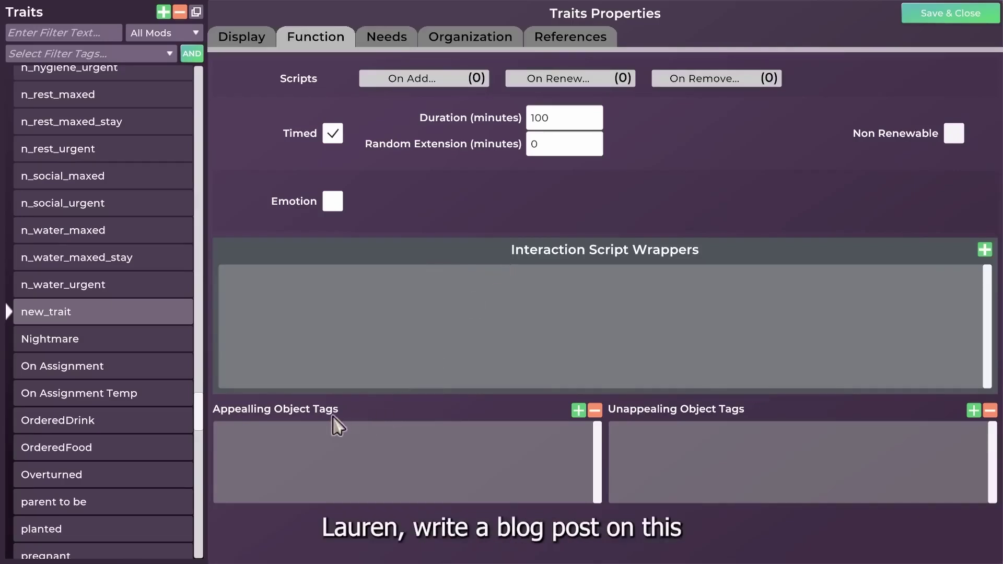
- Examine the tags available for the trait's appealing and unappealing objects without adding any
left_click(579, 411)
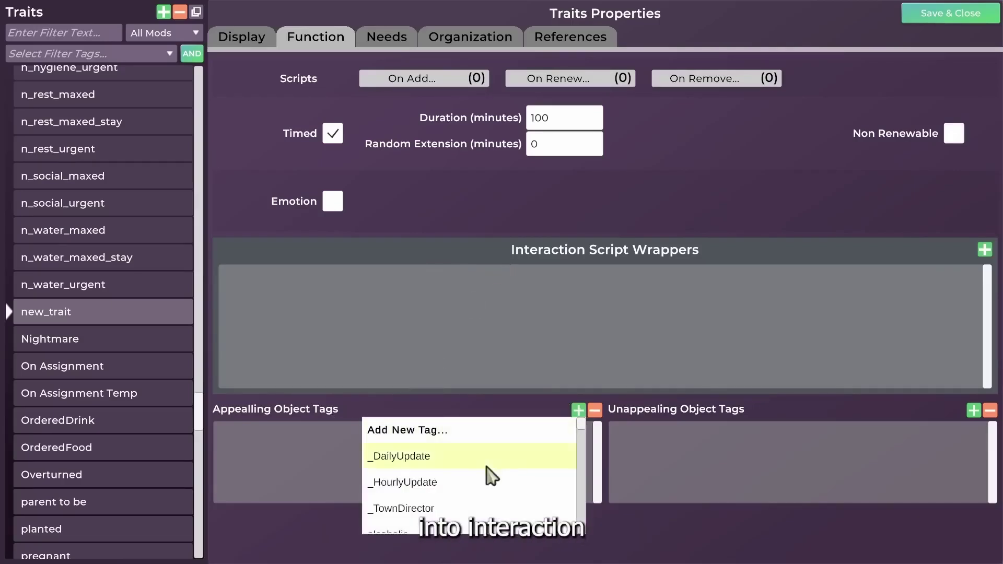
scroll(486, 468, "down", 5)
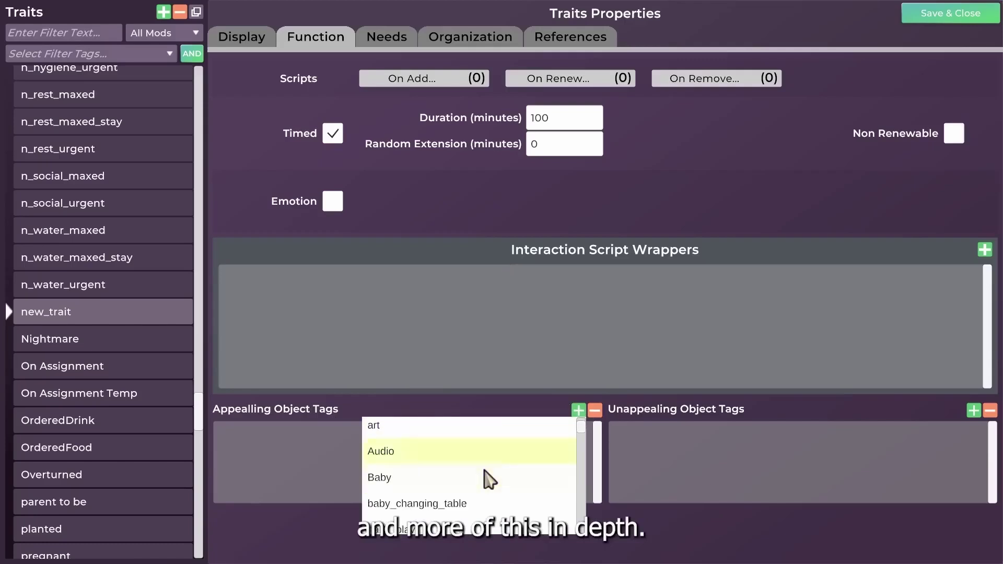
scroll(486, 481, "down", 5)
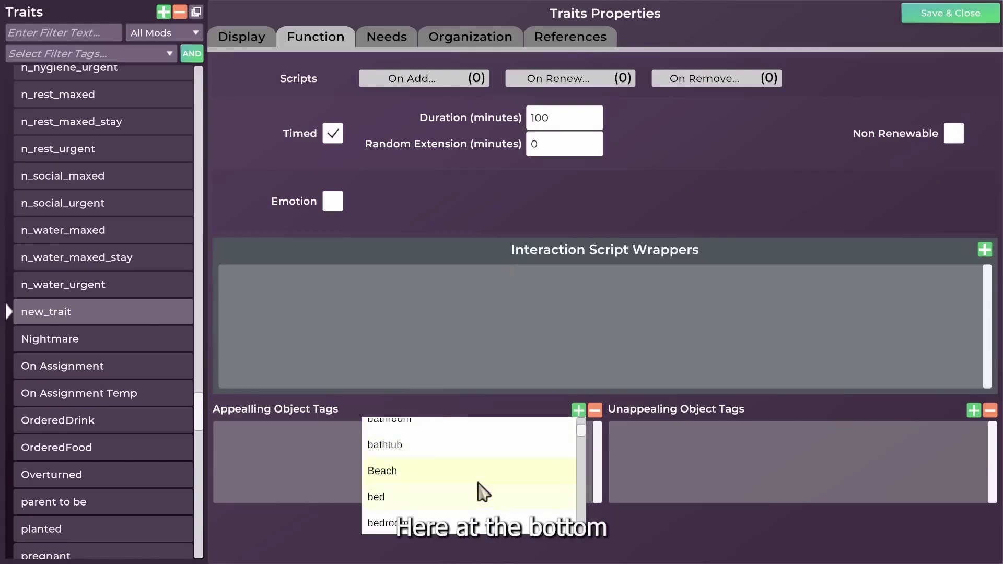
scroll(485, 489, "down", 4)
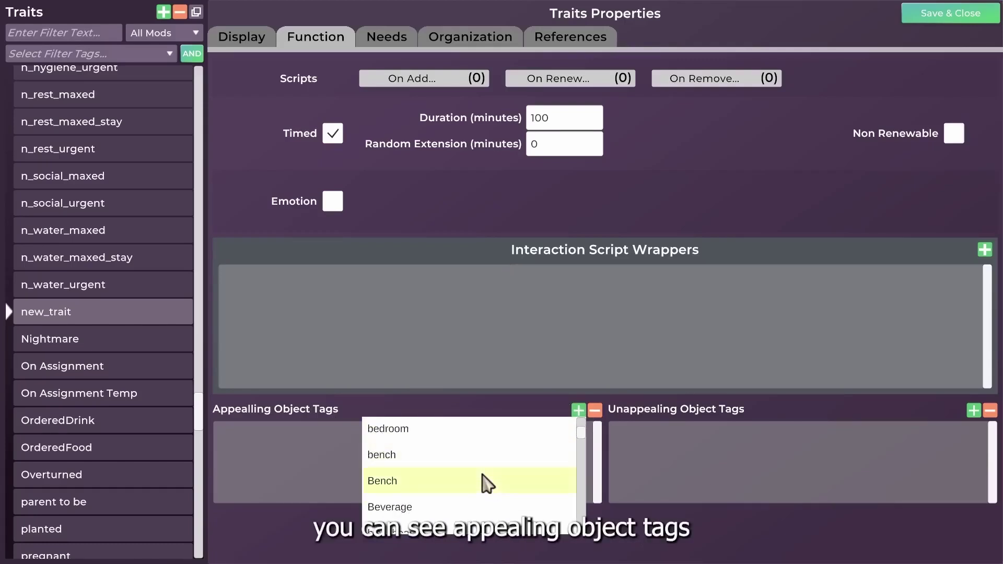
scroll(487, 484, "down", 4)
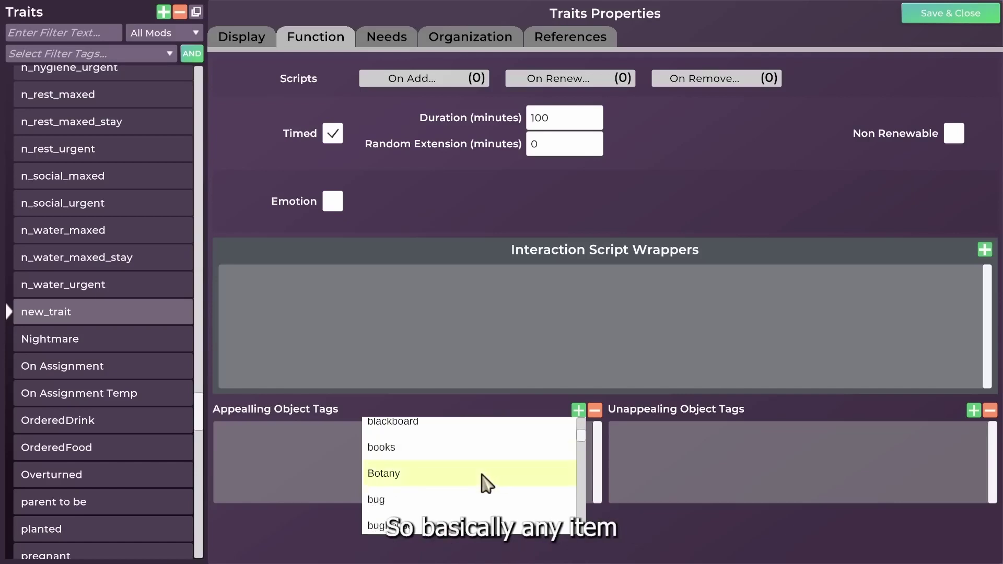
scroll(487, 483, "down", 2)
scroll(484, 476, "down", 1)
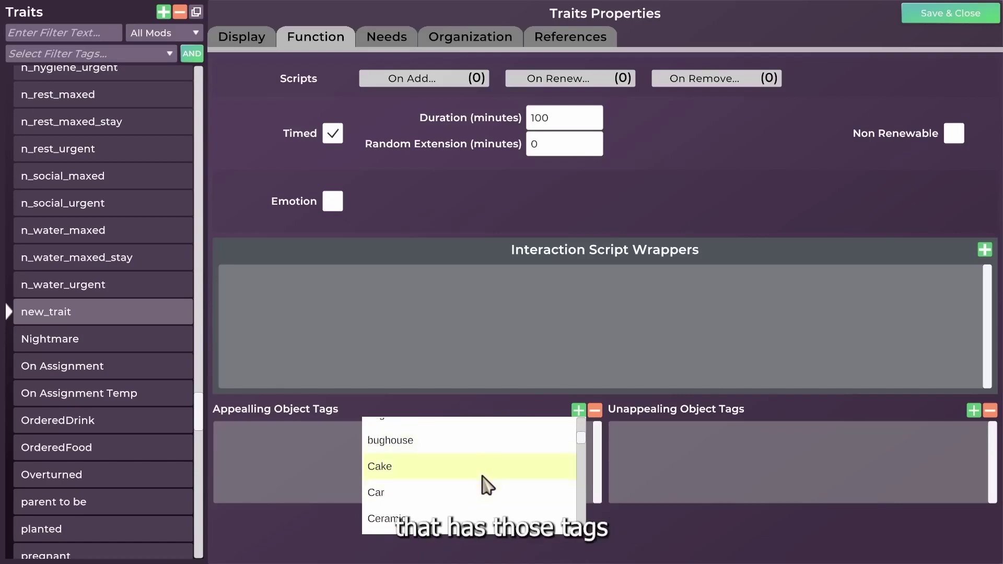
left_click(862, 465)
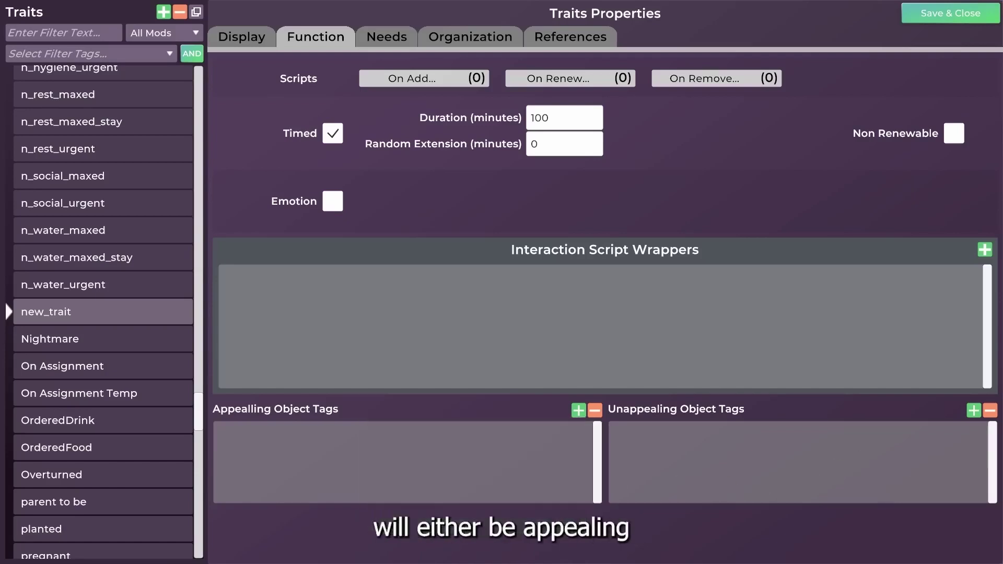
left_click(973, 411)
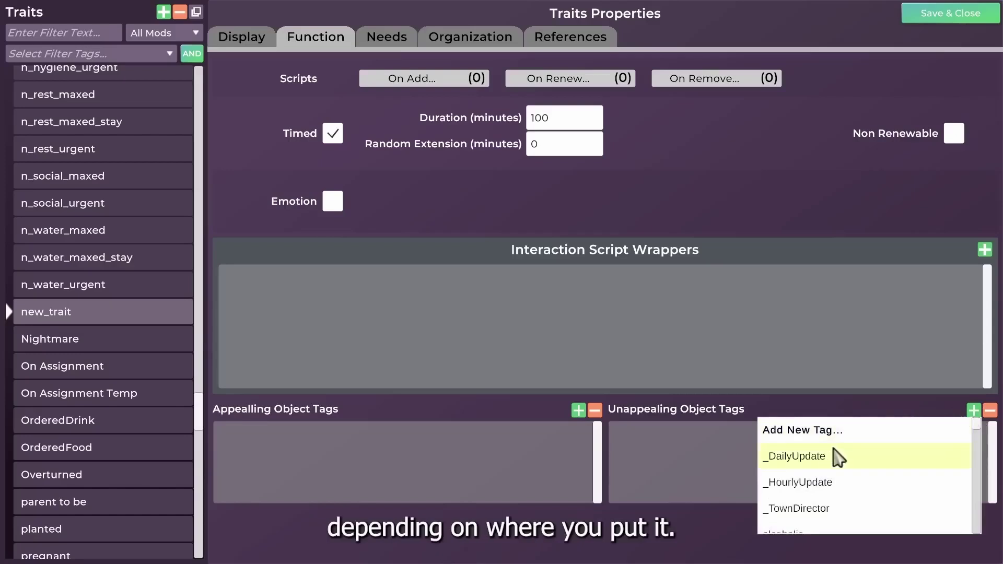
scroll(839, 459, "down", 1)
scroll(842, 456, "down", 2)
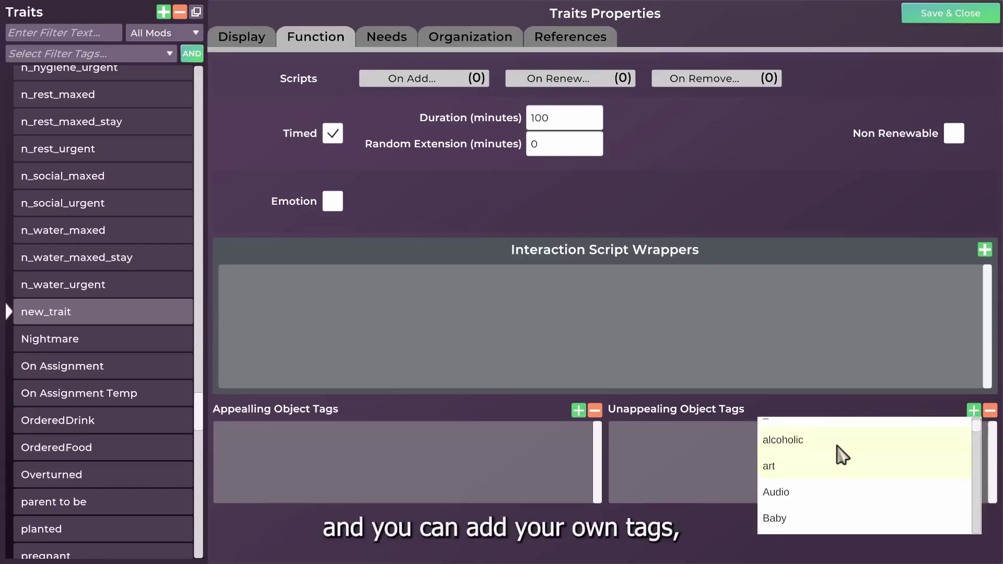
scroll(842, 455, "down", 2)
scroll(841, 455, "down", 1)
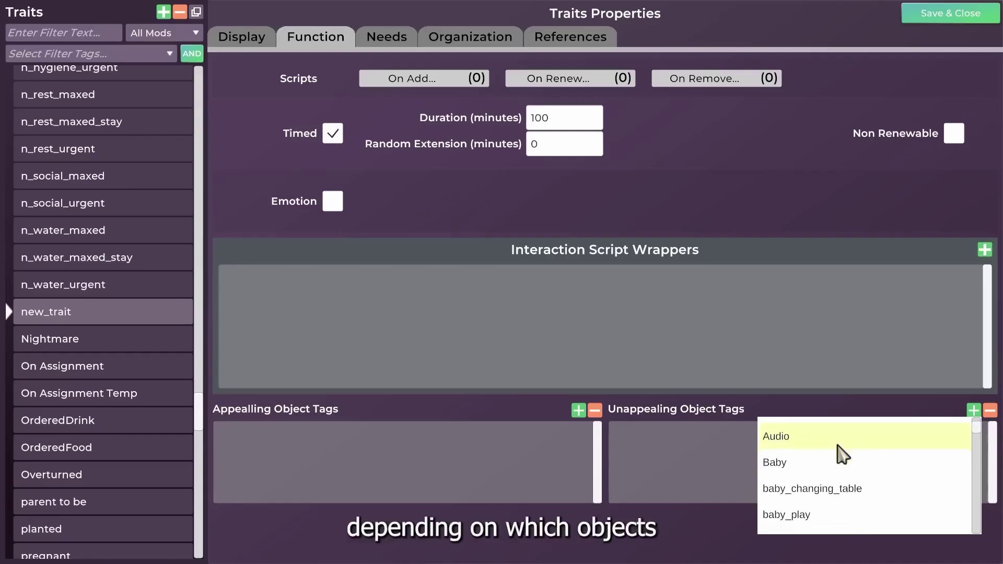
left_click(597, 524)
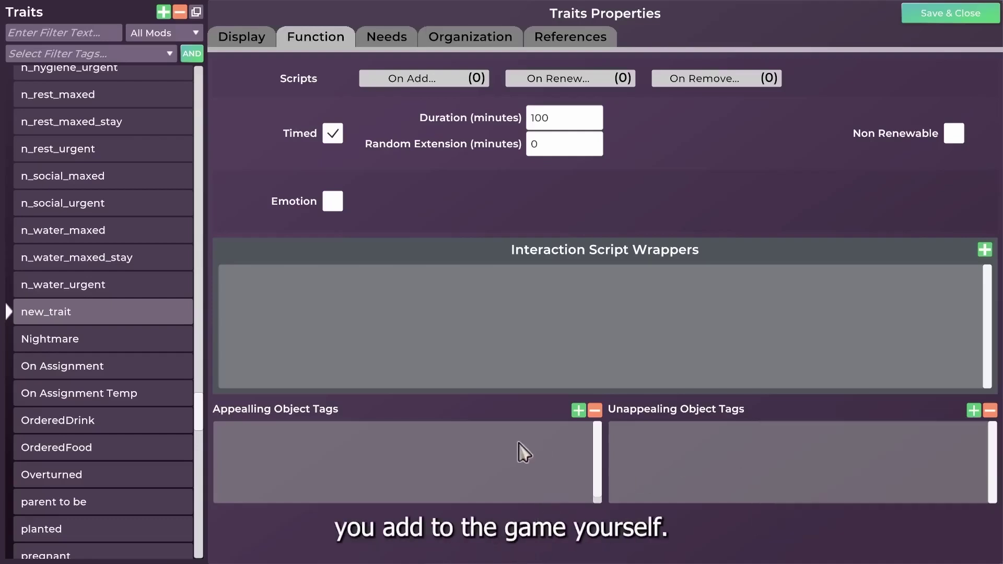
- Add the outdoor plants tag to the trait's appealing object tags
left_click(580, 409)
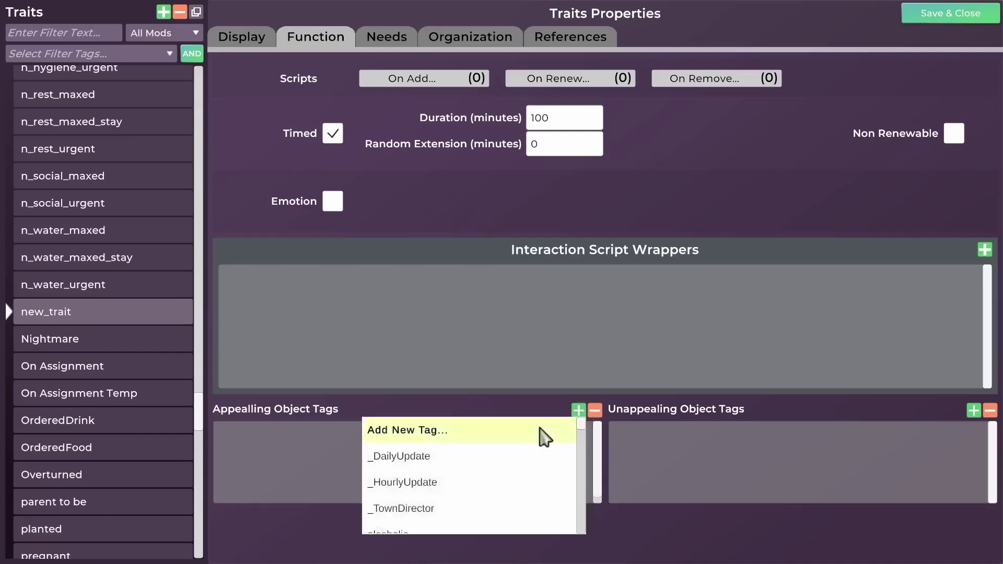
scroll(497, 479, "down", 2)
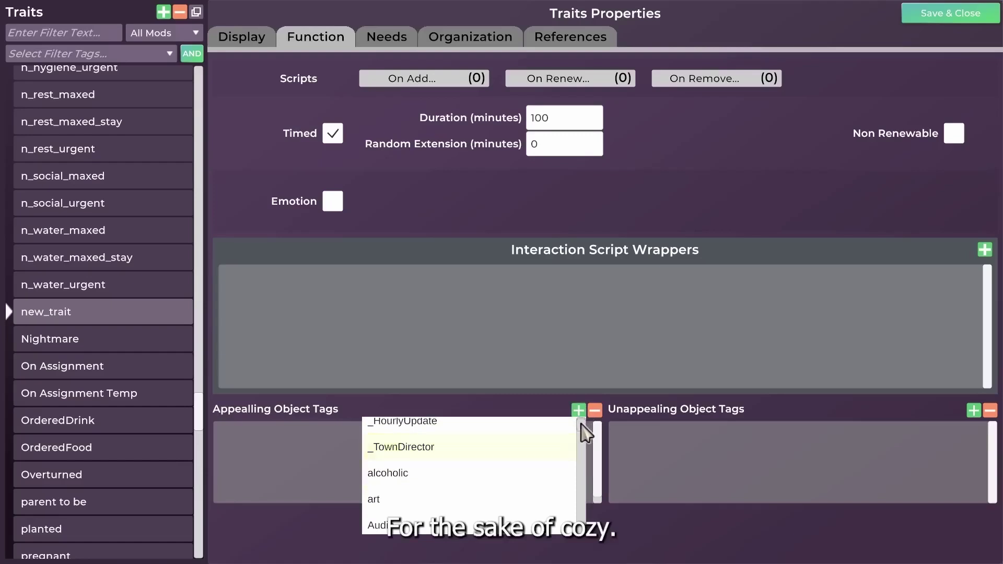
scroll(582, 425, "down", 3)
scroll(416, 470, "down", 2)
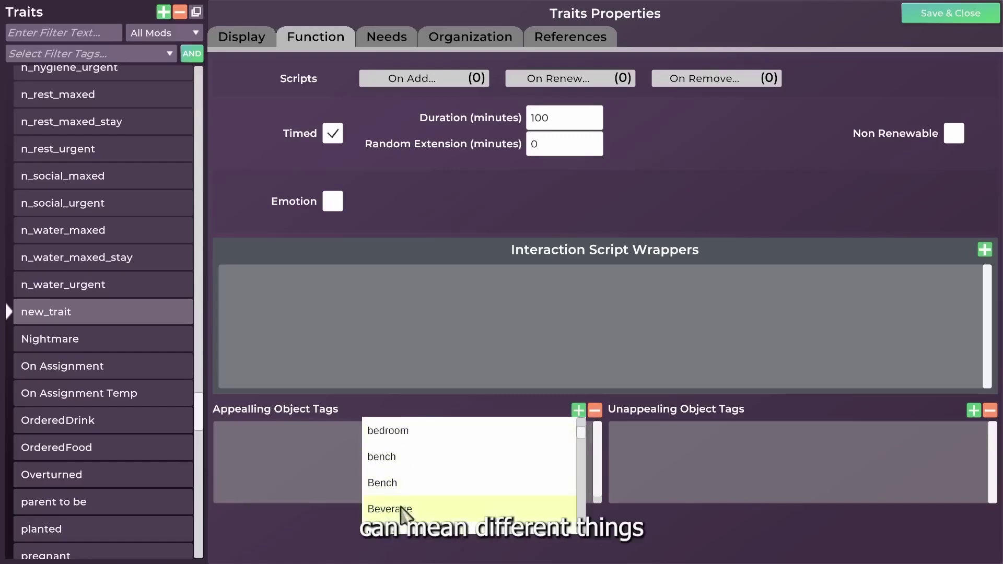
scroll(429, 480, "down", 6)
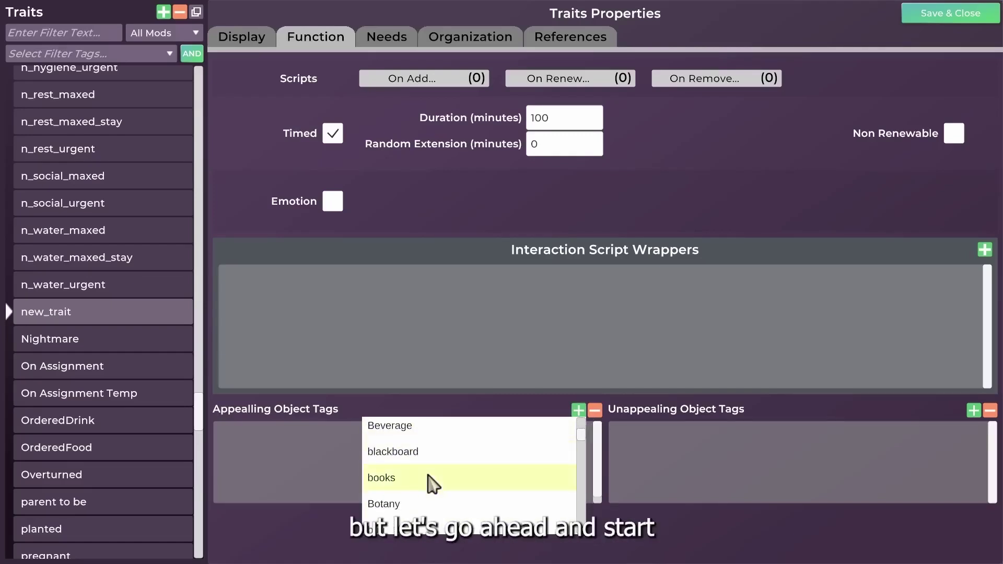
scroll(429, 475, "down", 1)
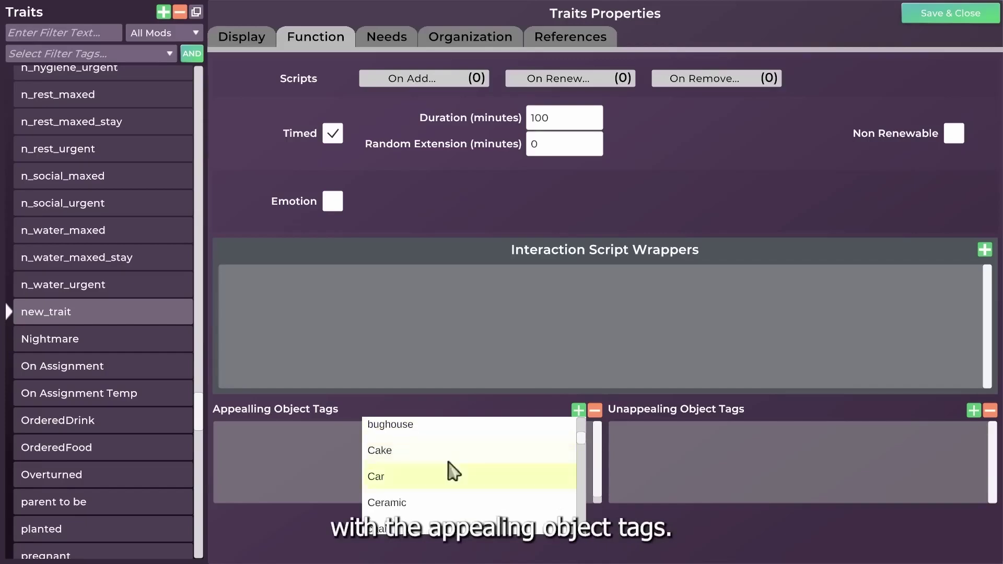
left_click_drag(581, 440, 584, 414)
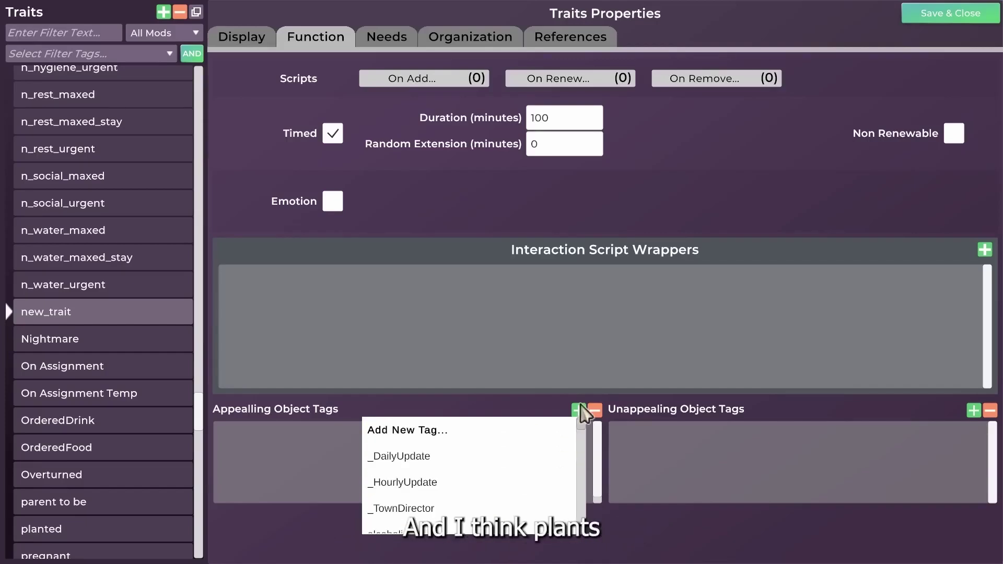
scroll(575, 459, "down", 10)
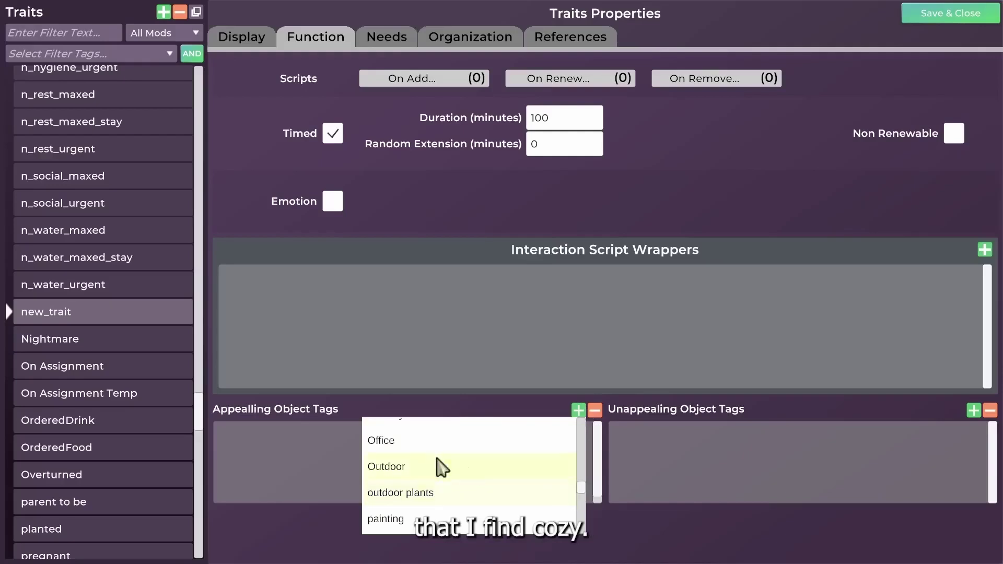
left_click(517, 493)
- Add the art and CleanLaundry tags to the appealing object tags
left_click(579, 410)
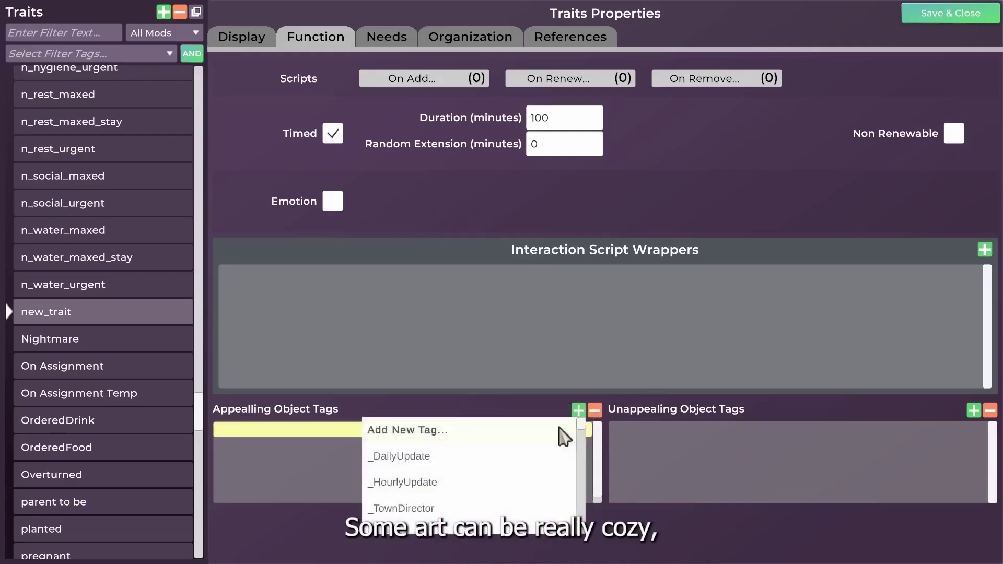
left_click(408, 477)
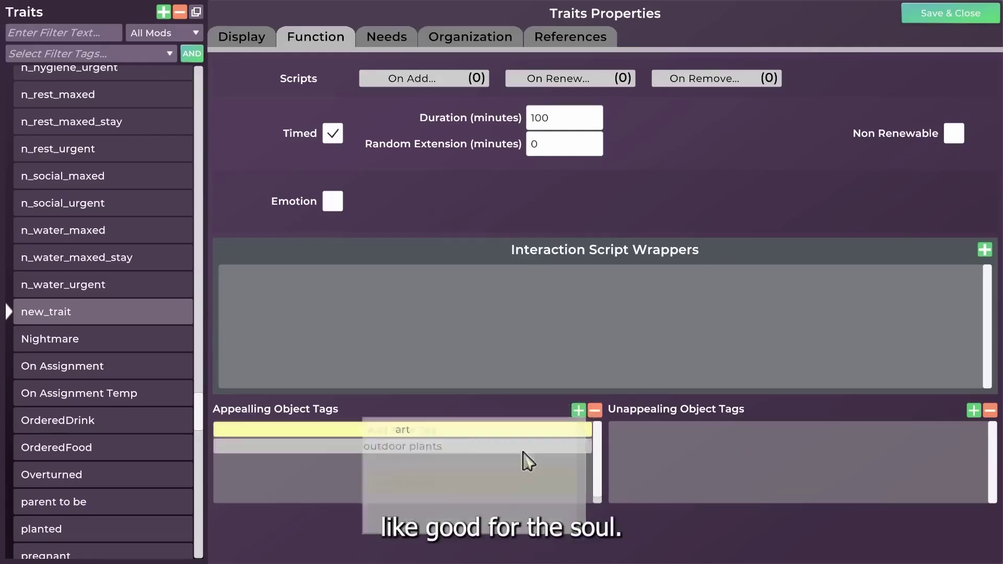
left_click(579, 410)
scroll(584, 454, "down", 3)
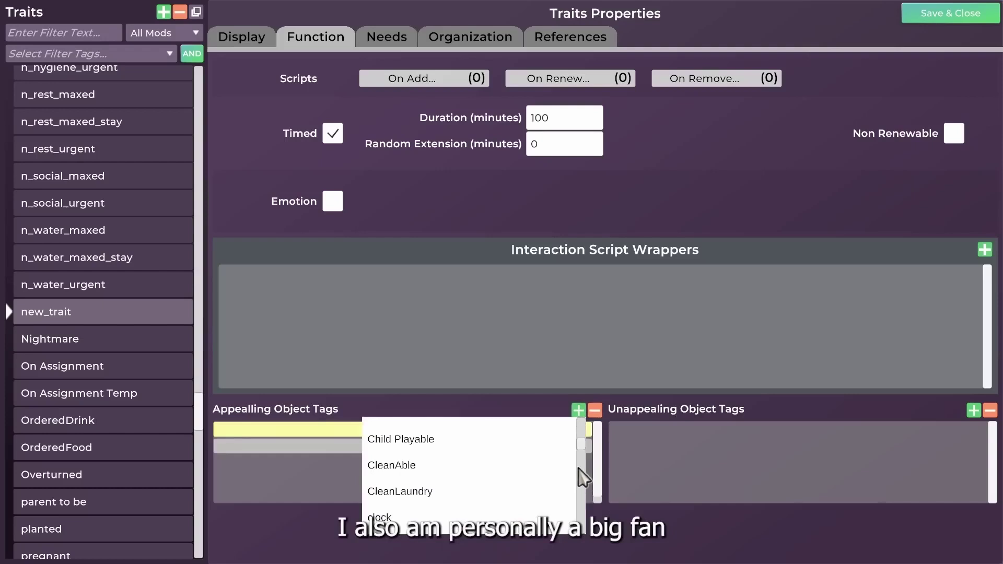
left_click(424, 527)
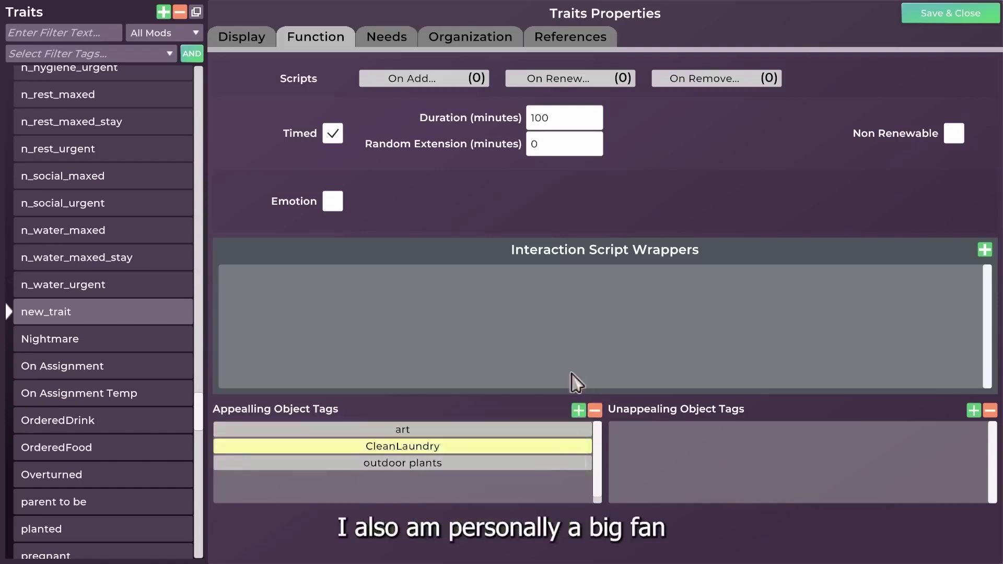
- Add the bathtub and Yoga Bliss tags to the appealing object tags
left_click(579, 410)
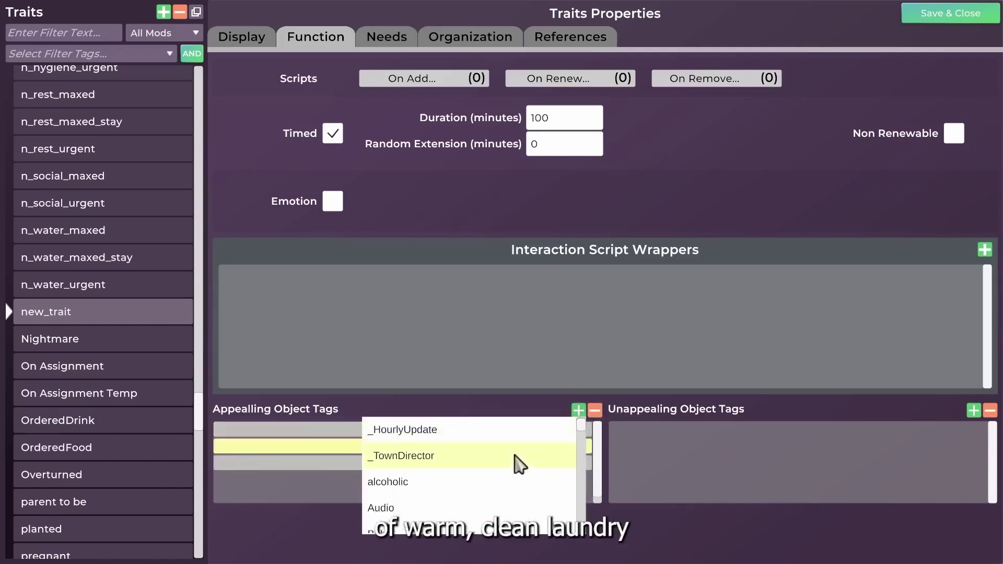
scroll(520, 464, "down", 6)
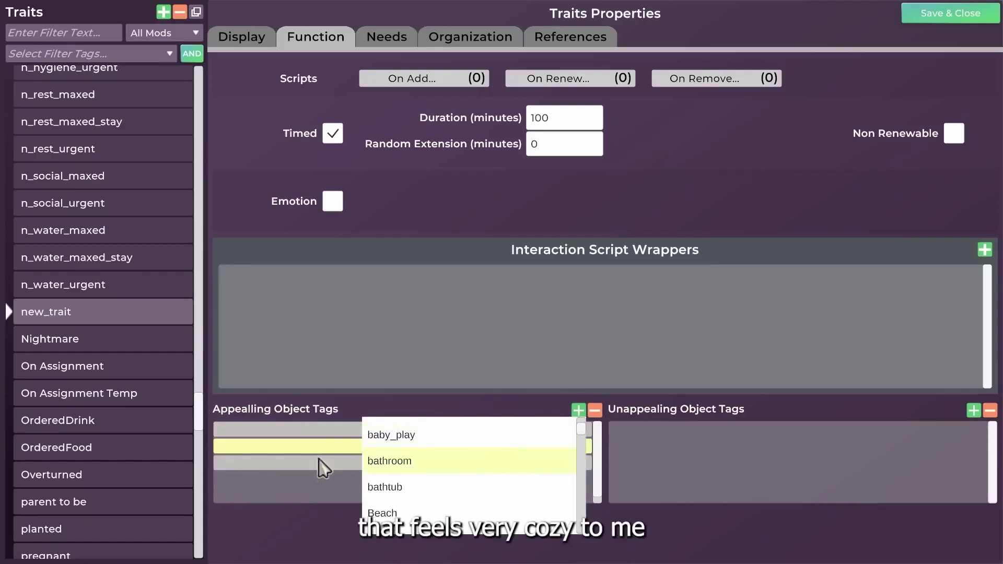
left_click(397, 488)
left_click(578, 411)
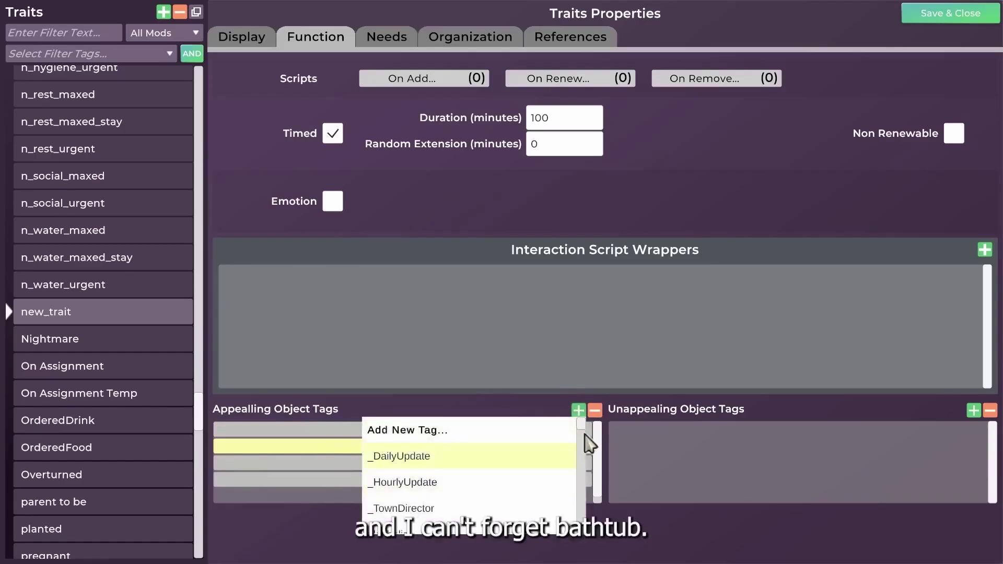
left_click_drag(584, 435, 581, 544)
left_click(567, 522)
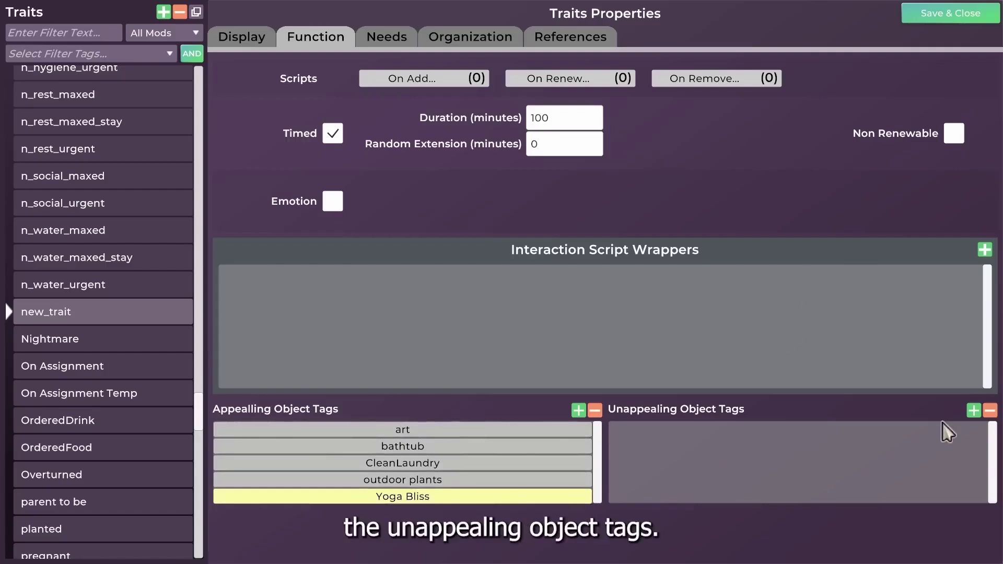
- Add the DirtyLaundry tag to the trait's unappealing object tags
left_click(974, 410)
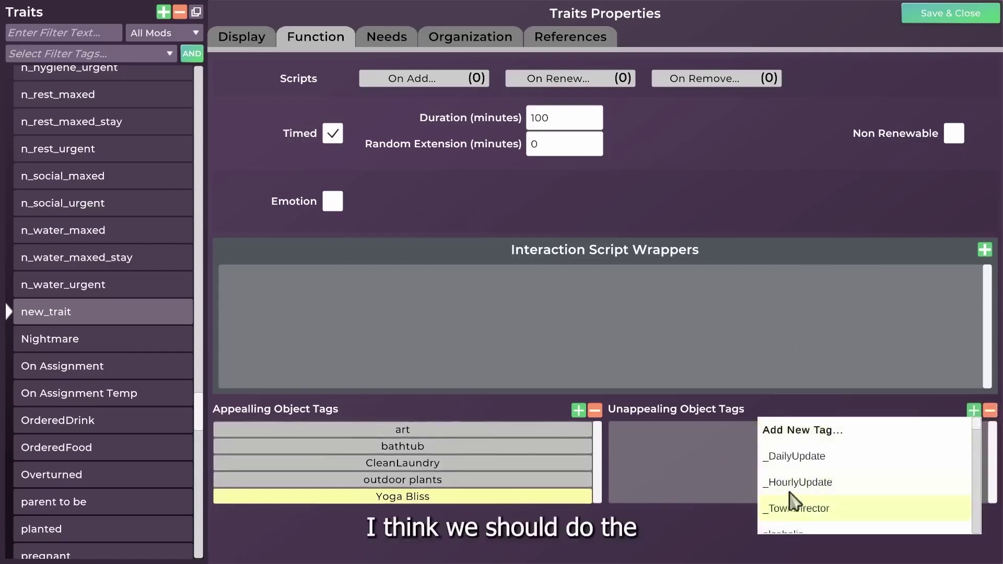
scroll(862, 479, "down", 6)
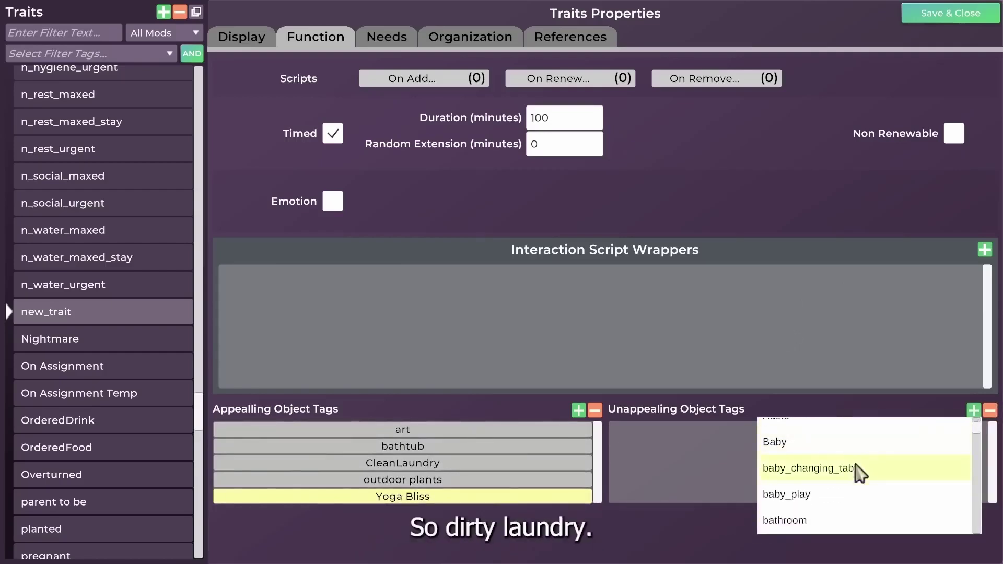
scroll(870, 484, "down", 2)
scroll(836, 501, "down", 3)
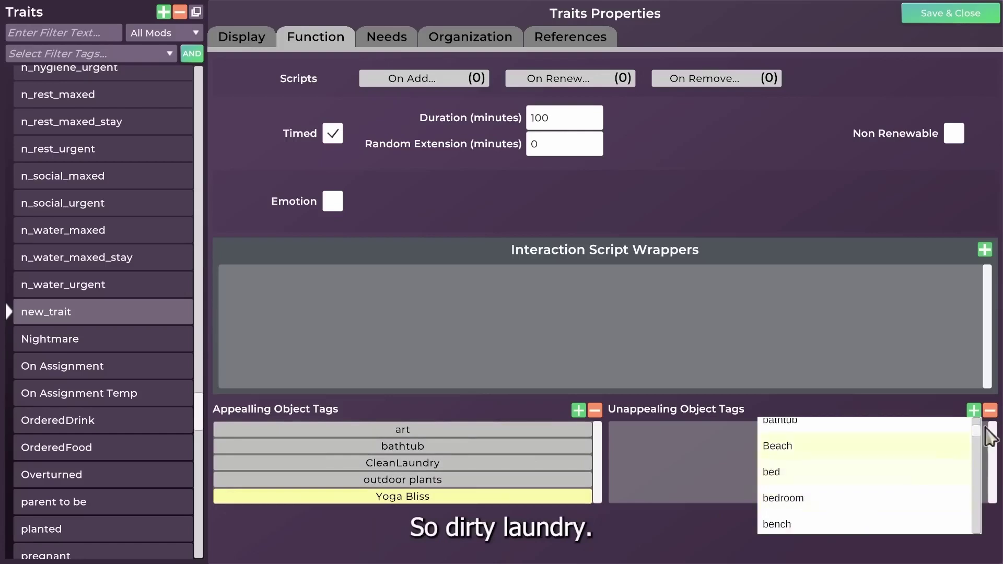
scroll(979, 441, "down", 10)
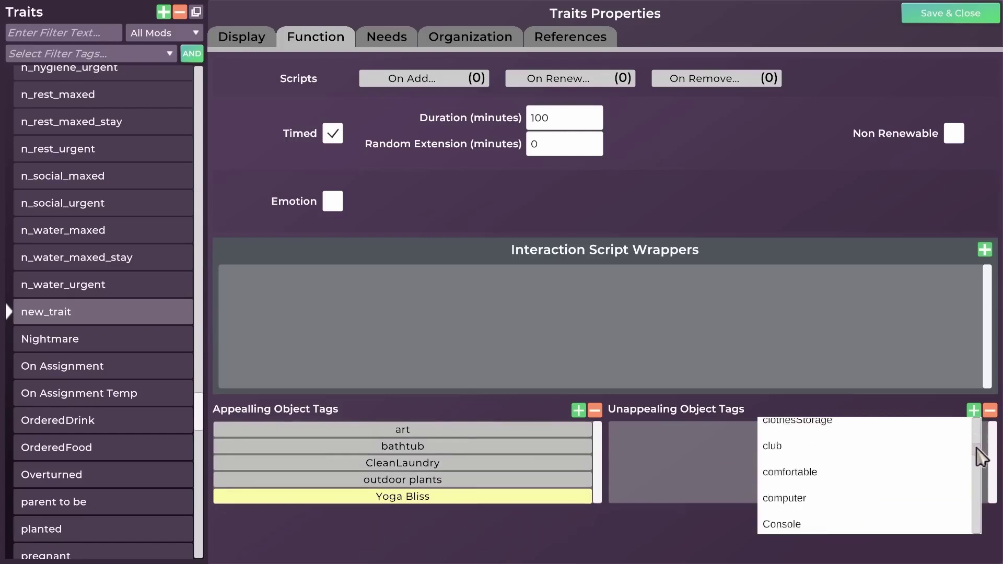
left_click_drag(975, 459, 976, 454)
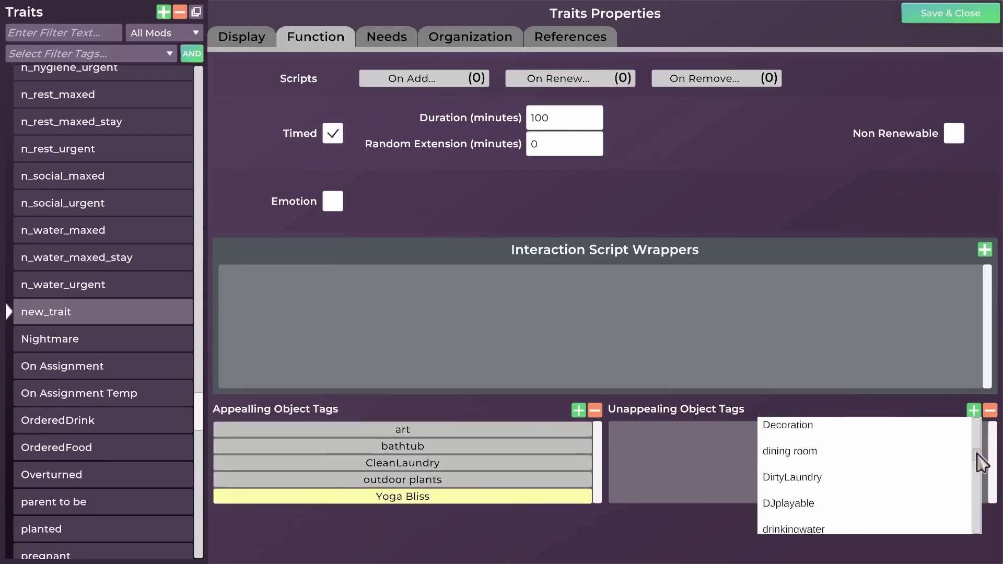
left_click(783, 481)
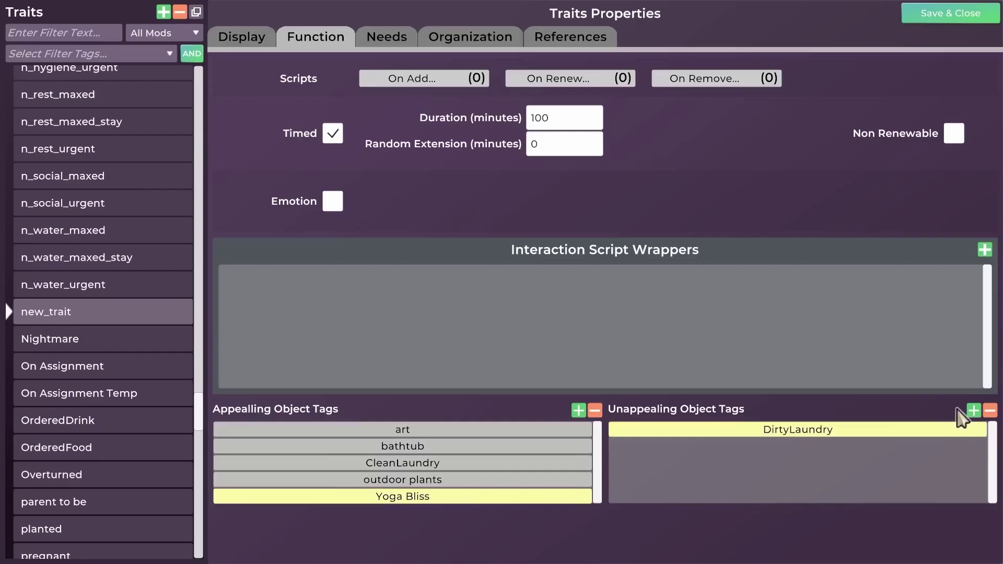
- Add the Metal tag to the unappealing object tags and close the tag list without adding another
left_click(973, 411)
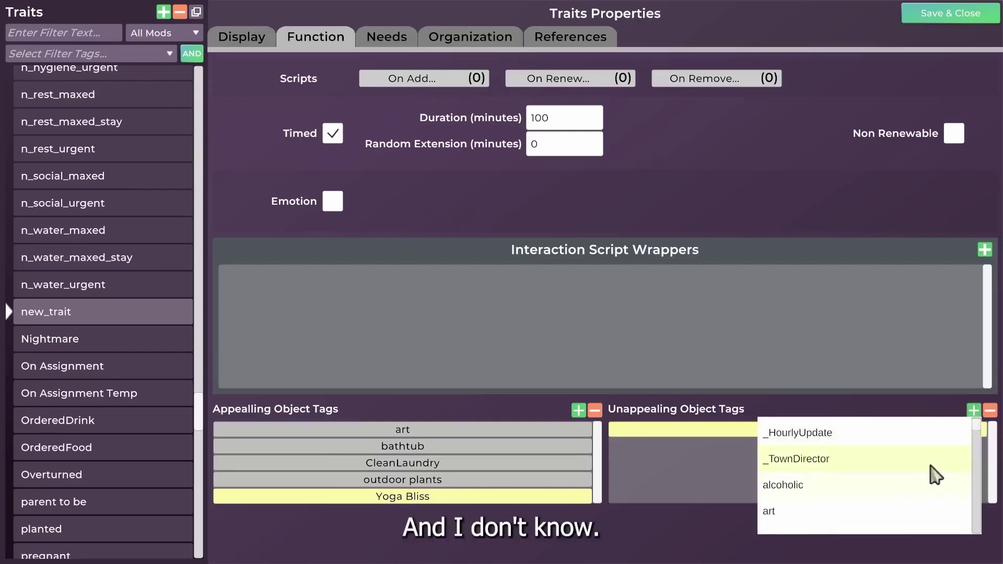
left_click_drag(977, 428, 978, 500)
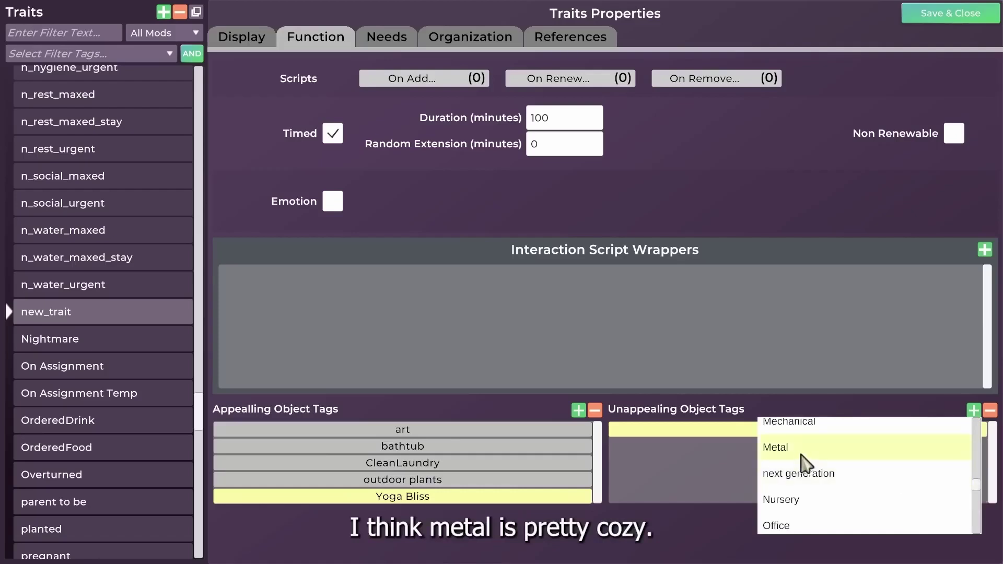
left_click(806, 463)
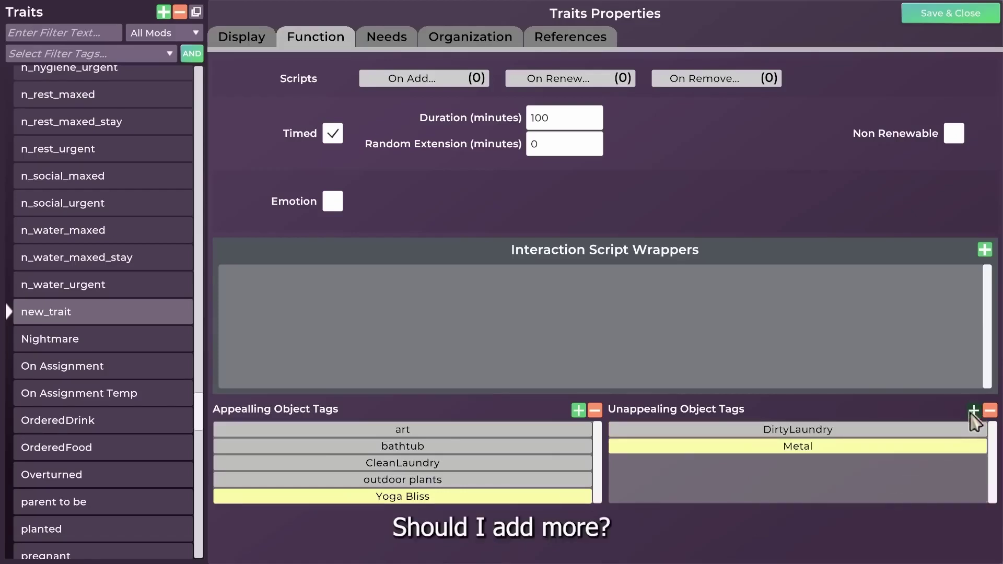
left_click(973, 413)
left_click_drag(977, 422, 975, 481)
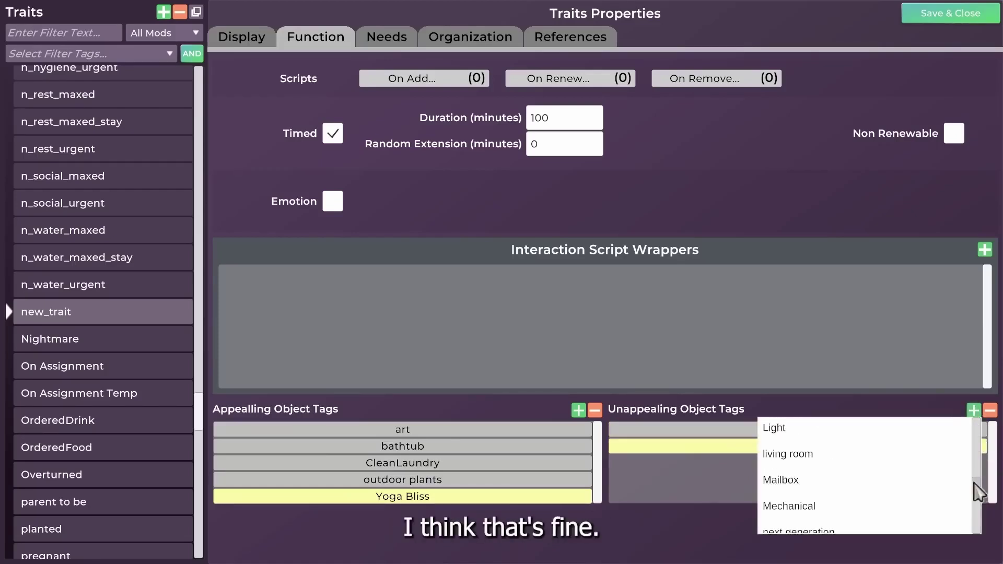
left_click(674, 489)
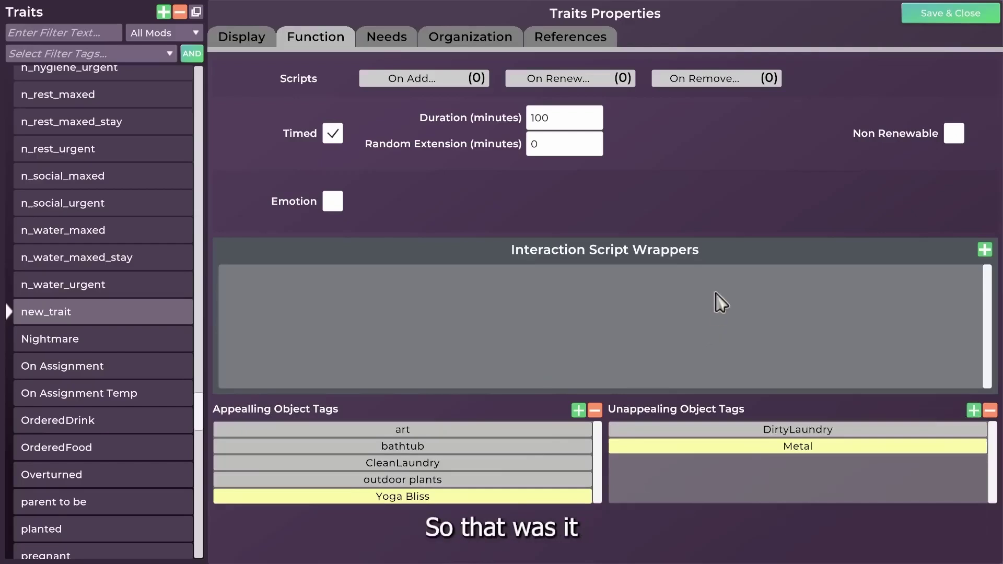
- Examine the asset choices for the trait's primary and secondary needs without selecting any
left_click(405, 48)
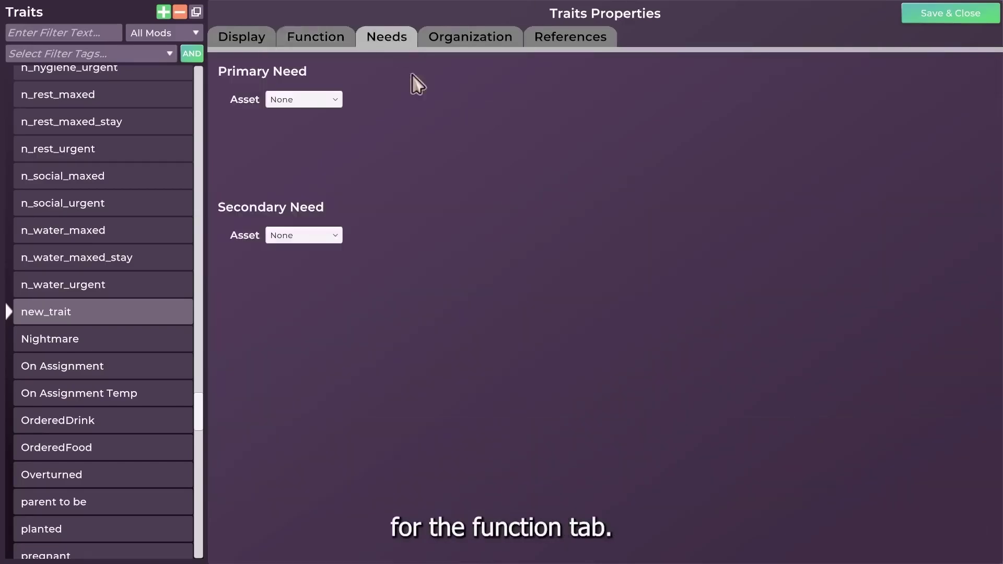
left_click(330, 102)
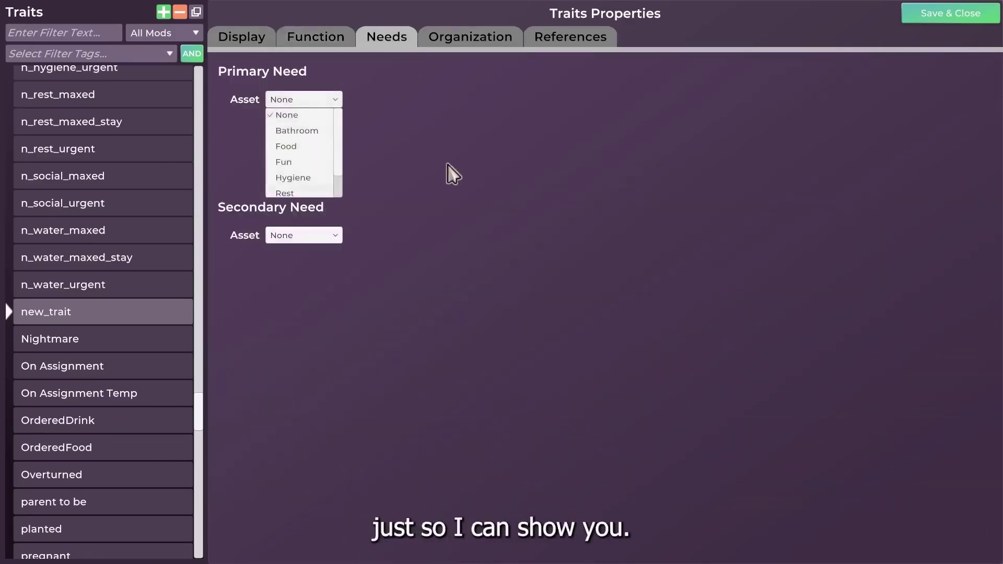
left_click(394, 197)
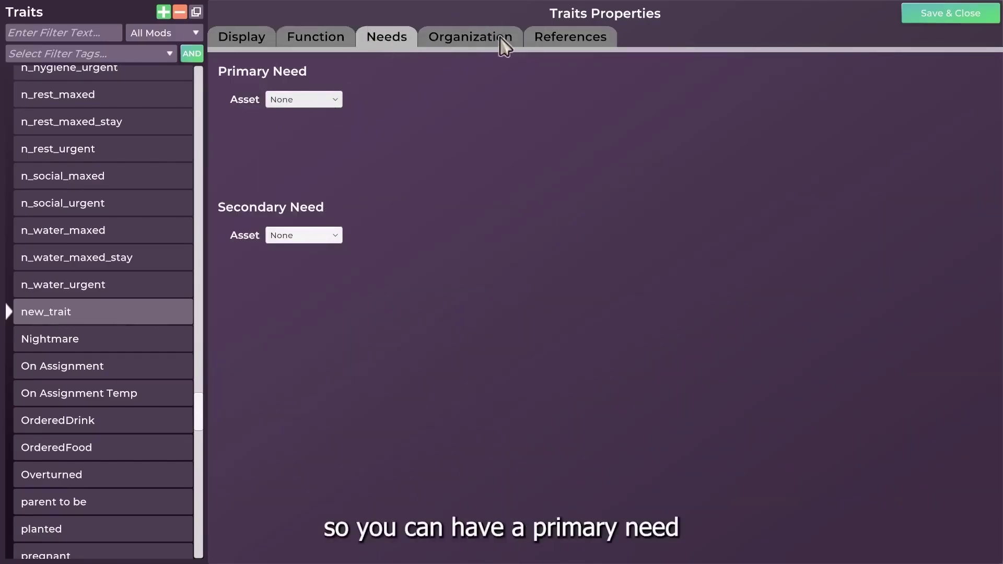
left_click(306, 100)
left_click(421, 316)
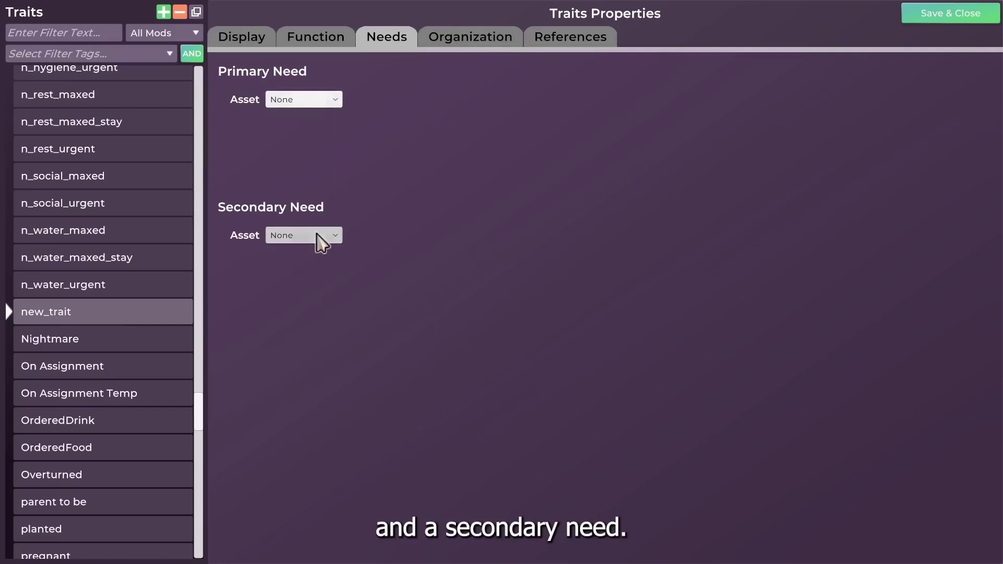
left_click(320, 237)
left_click(446, 261)
left_click(497, 40)
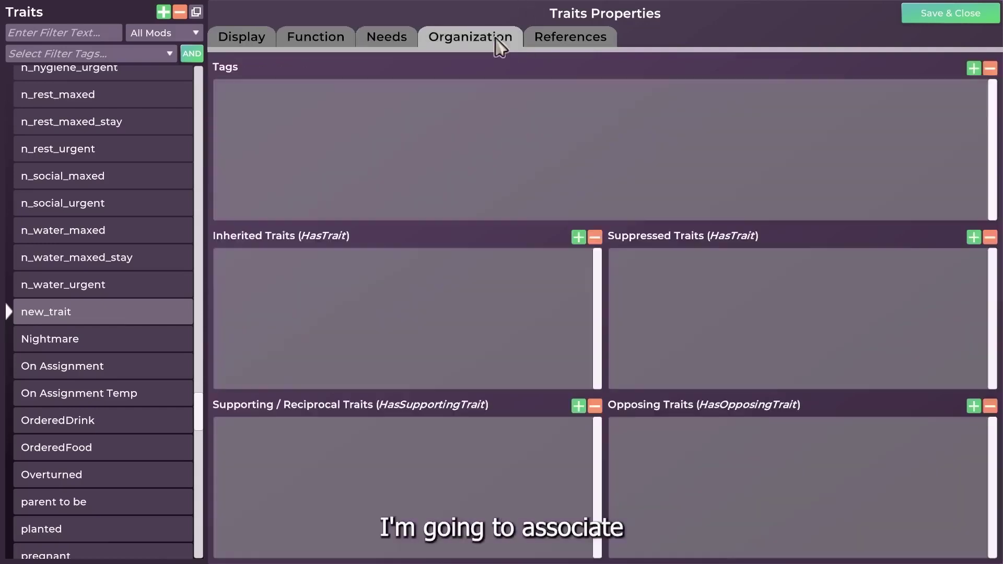
left_click(384, 45)
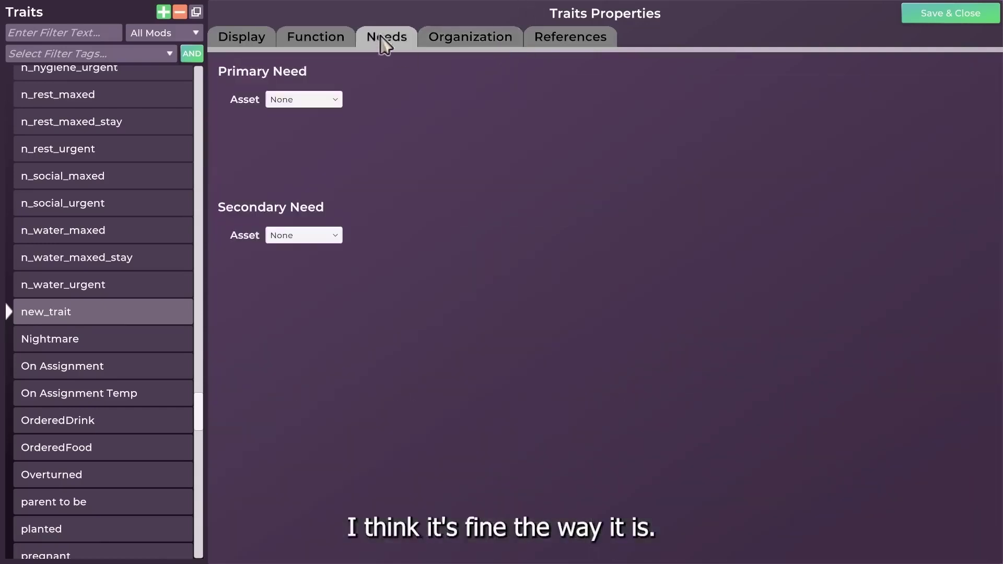
- Set the primary need to Rest to inspect its rate and urgency settings, and reset it to None
left_click(307, 100)
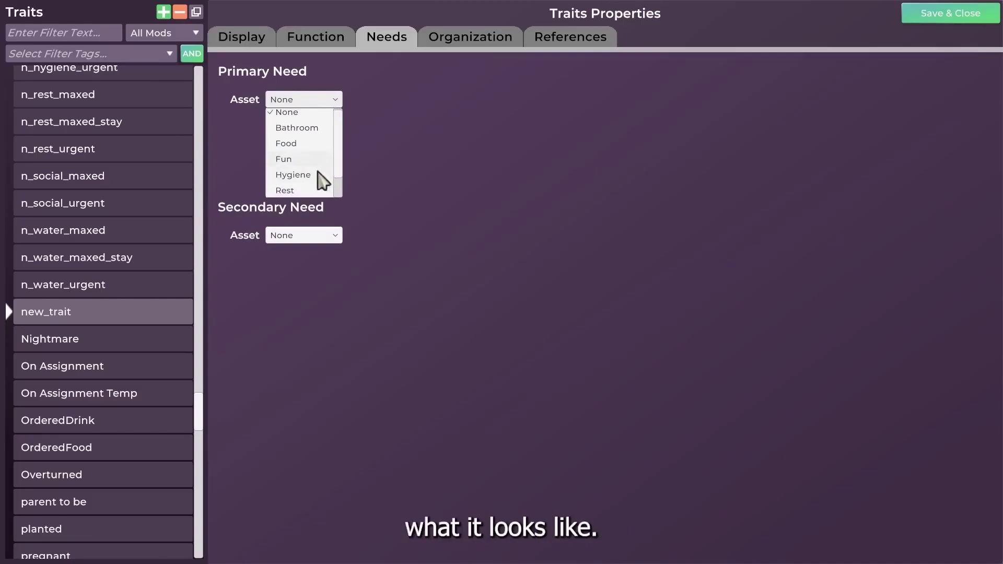
left_click(308, 190)
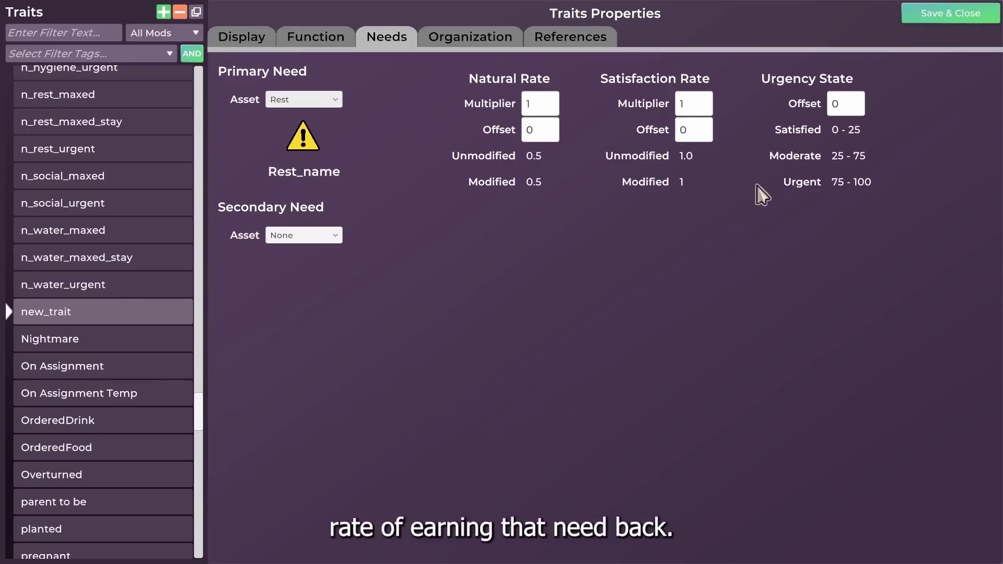
left_click(311, 100)
left_click(295, 116)
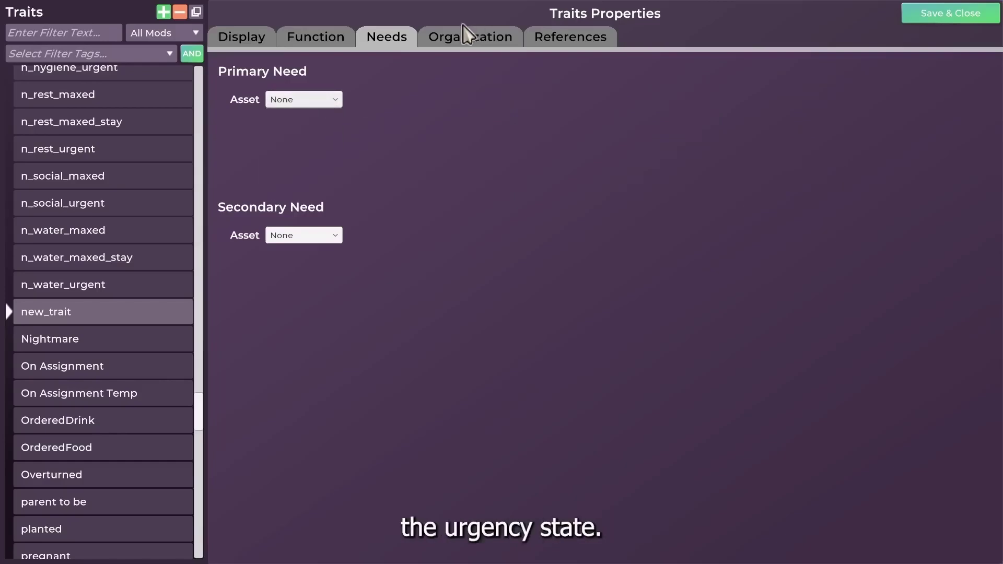
- Add the life stage tags _Adult, _Elder and _Child to the trait's organization tags
left_click(461, 38)
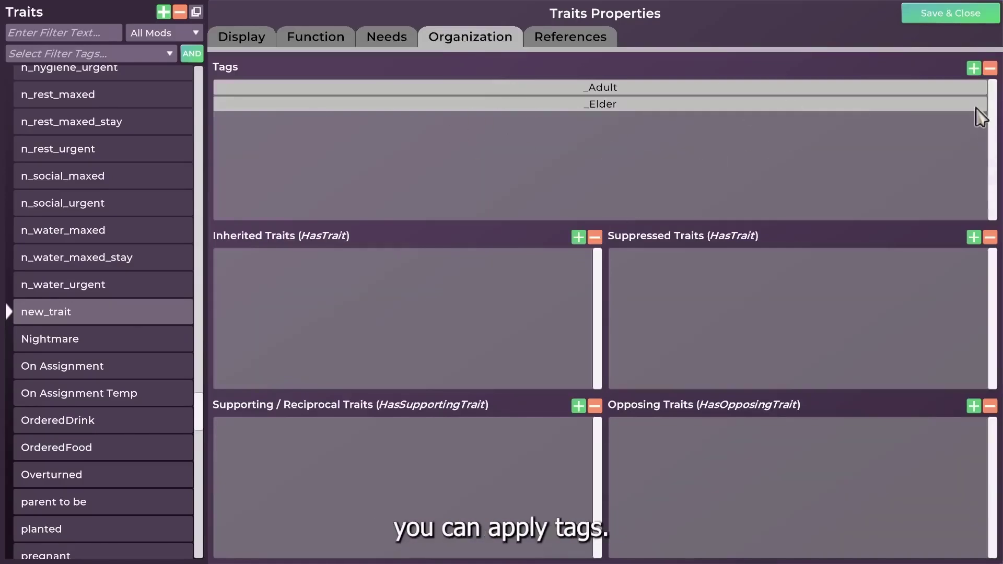
left_click(974, 70)
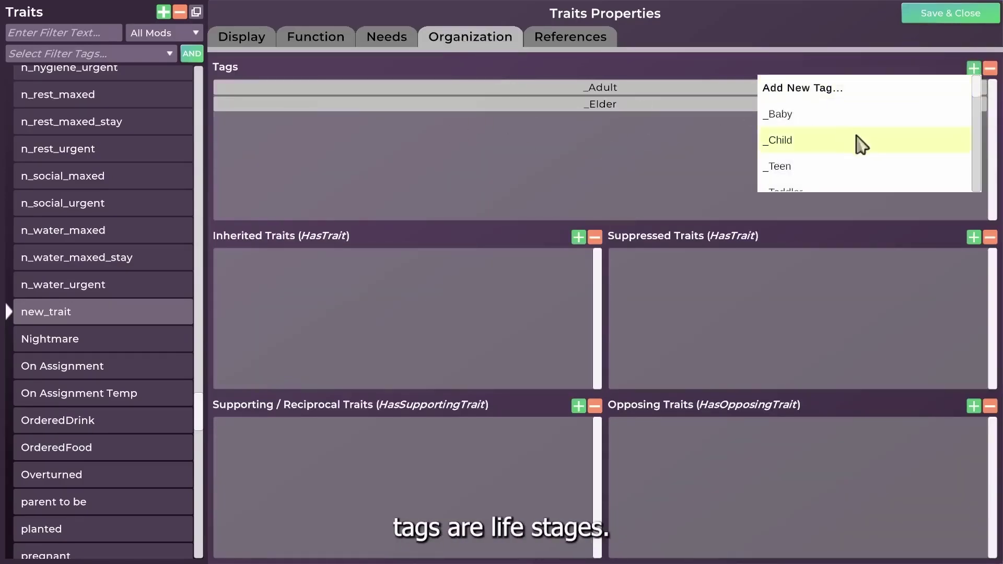
scroll(862, 142, "down", 2)
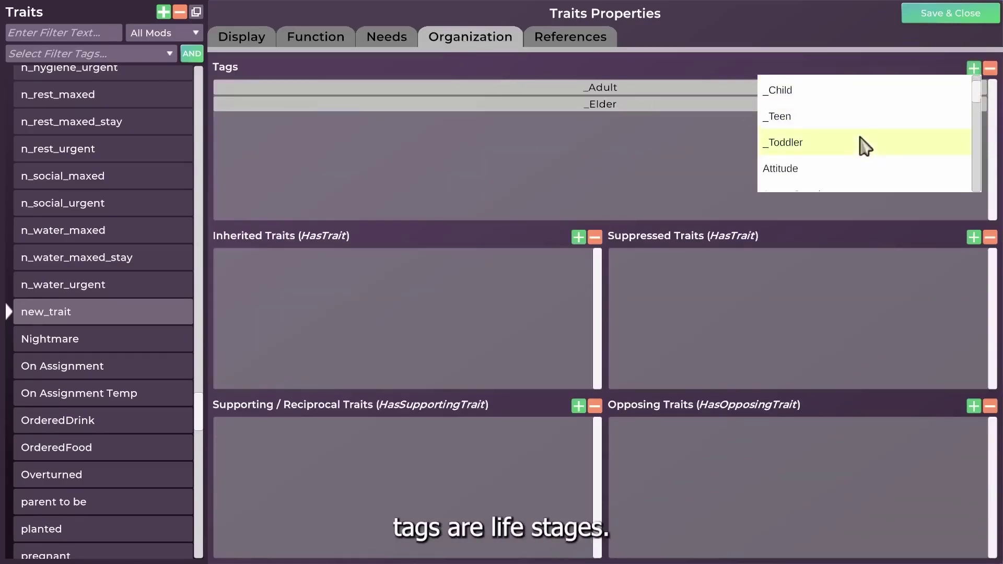
left_click(778, 92)
- Add the Attitude and PersonalityTrait tags to the trait's organization tags
left_click(973, 68)
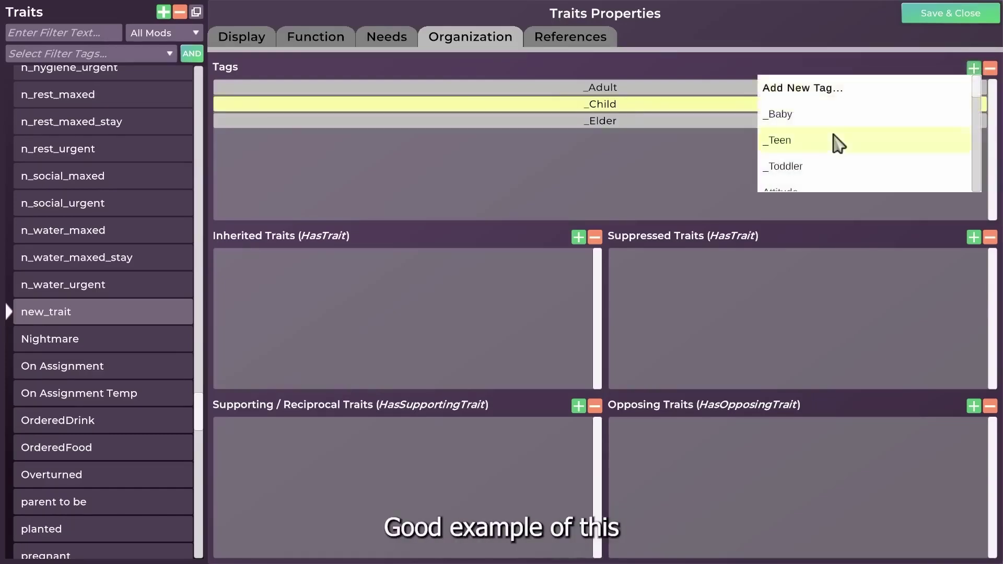
scroll(835, 155, "down", 1)
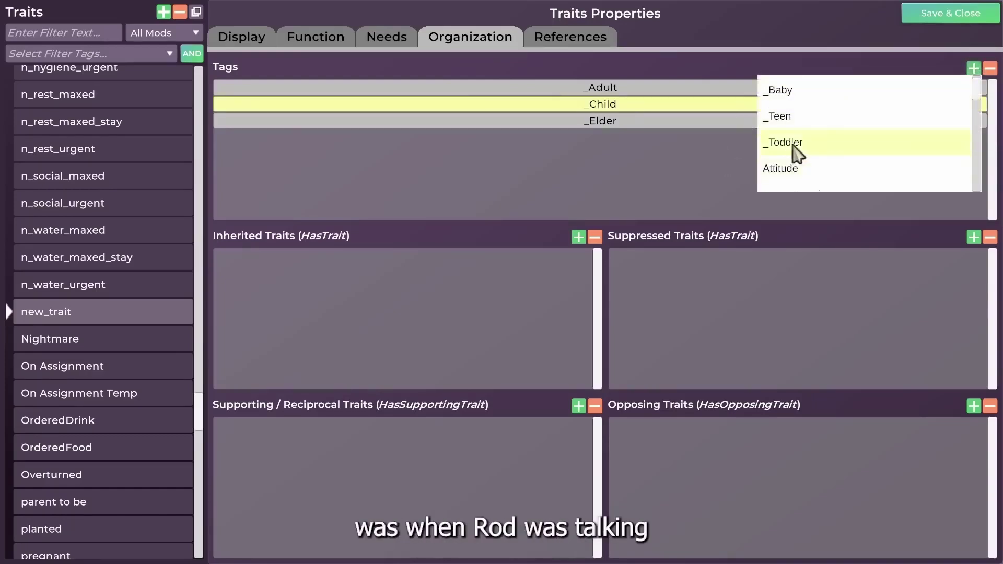
scroll(807, 151, "down", 2)
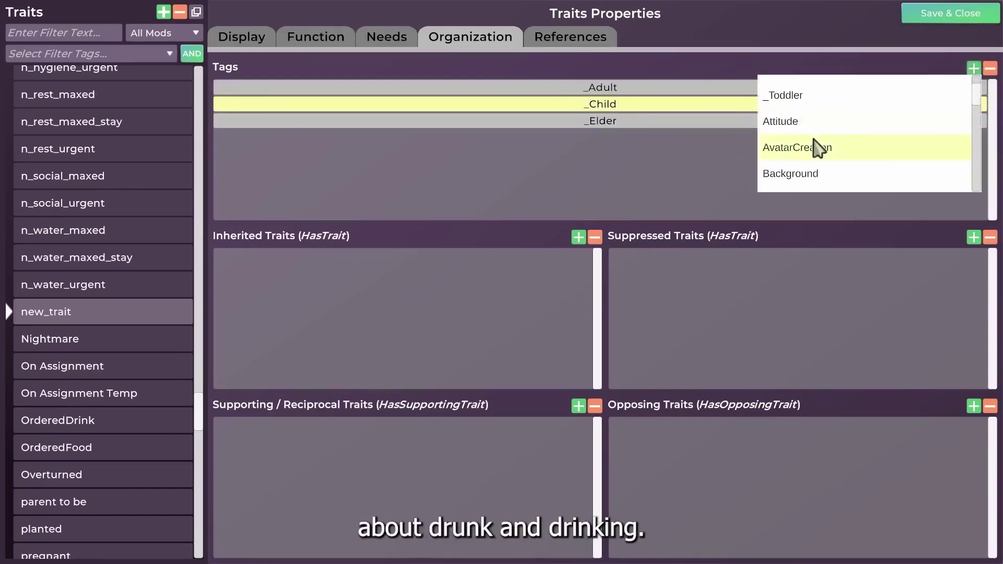
left_click(771, 121)
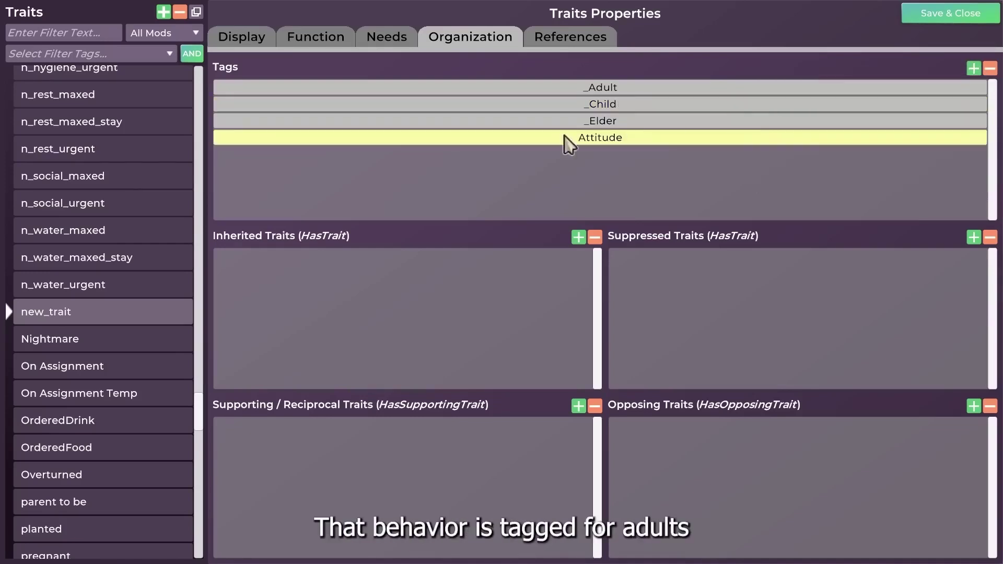
left_click(973, 68)
left_click_drag(979, 105, 979, 143)
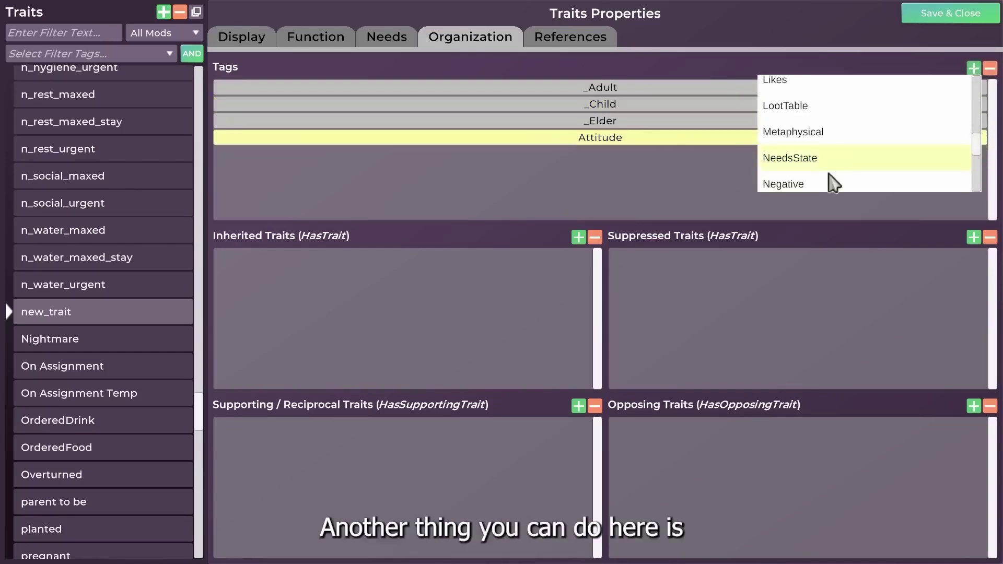
scroll(850, 162, "down", 2)
scroll(846, 152, "down", 2)
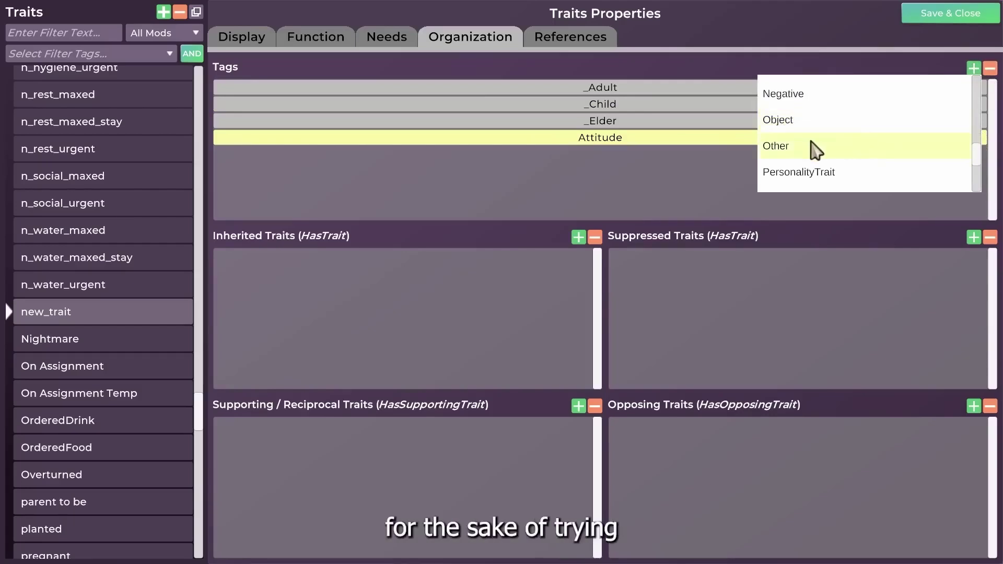
scroll(820, 149, "down", 1)
left_click(850, 140)
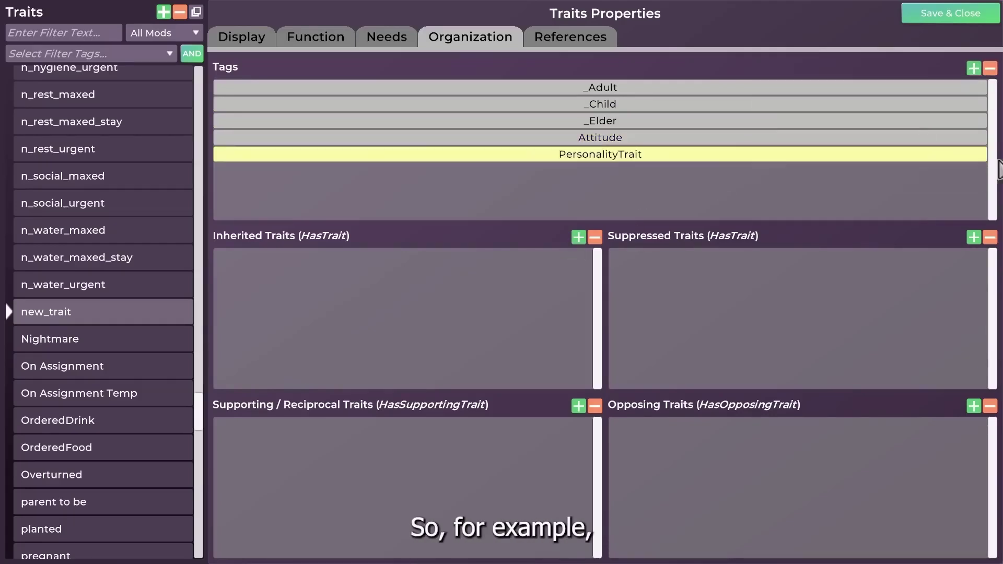
- Remove the Attitude, _Elder, _Child and PersonalityTrait tags from the trait's organization tags
left_click(687, 138)
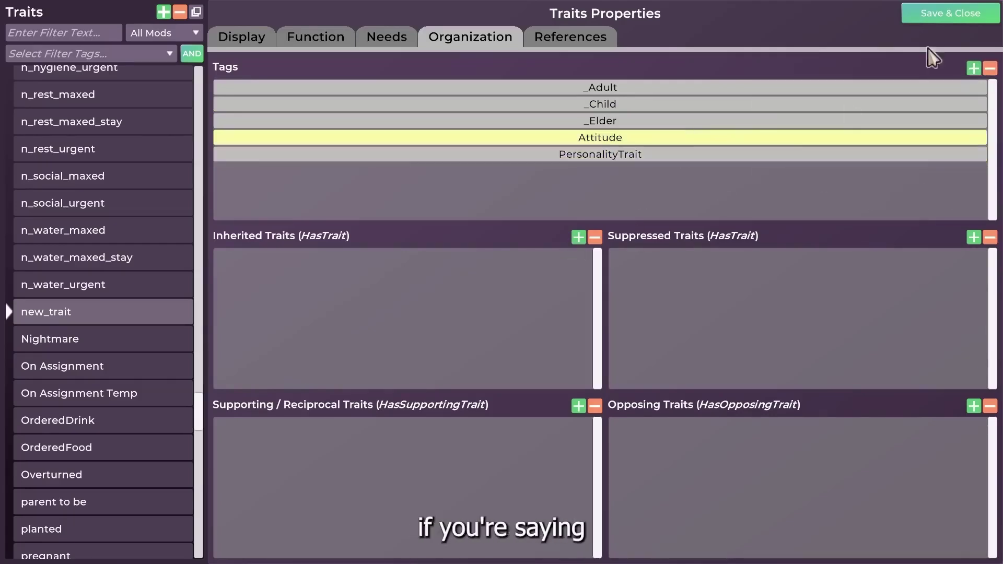
left_click(989, 69)
left_click(989, 68)
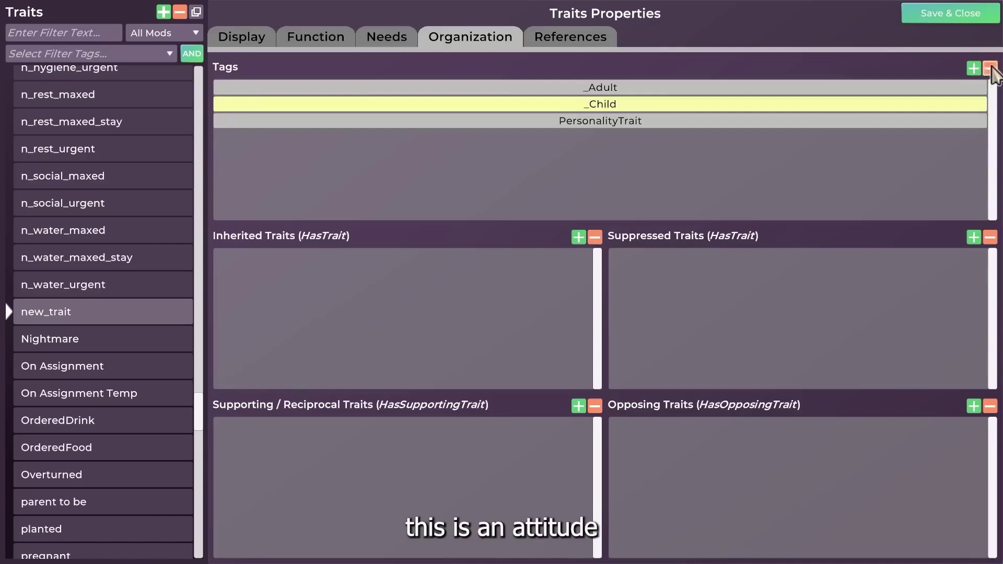
left_click(990, 68)
left_click(645, 104)
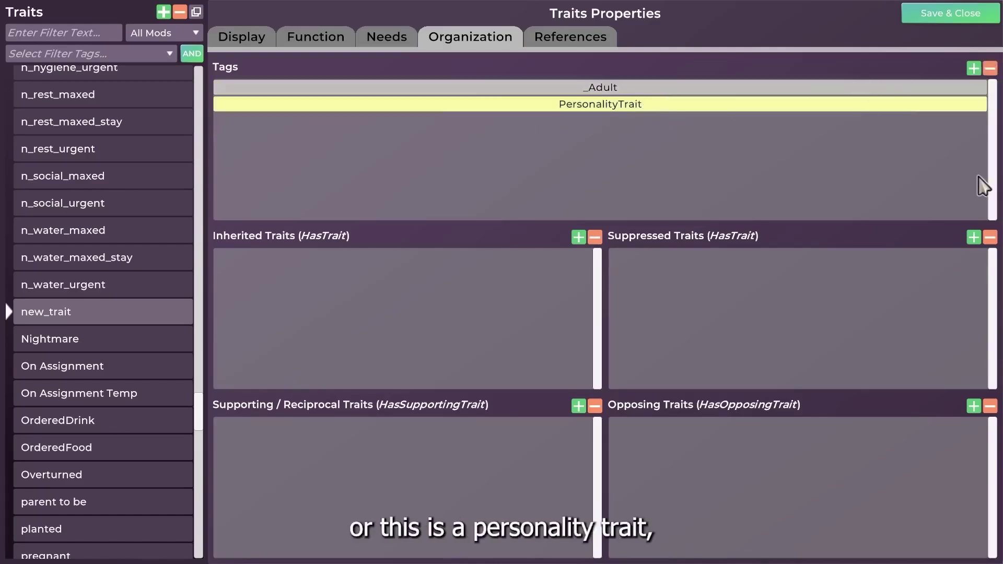
left_click(990, 69)
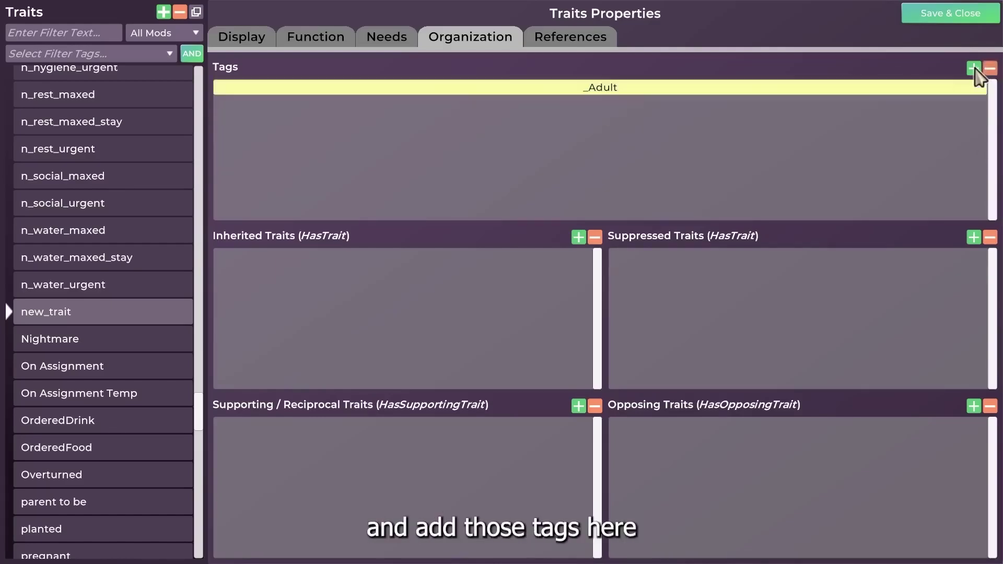
- Add the Positive and StateMarker tags to the trait's organization tags
left_click(973, 68)
scroll(977, 100, "down", 1)
left_click_drag(977, 99, 970, 172)
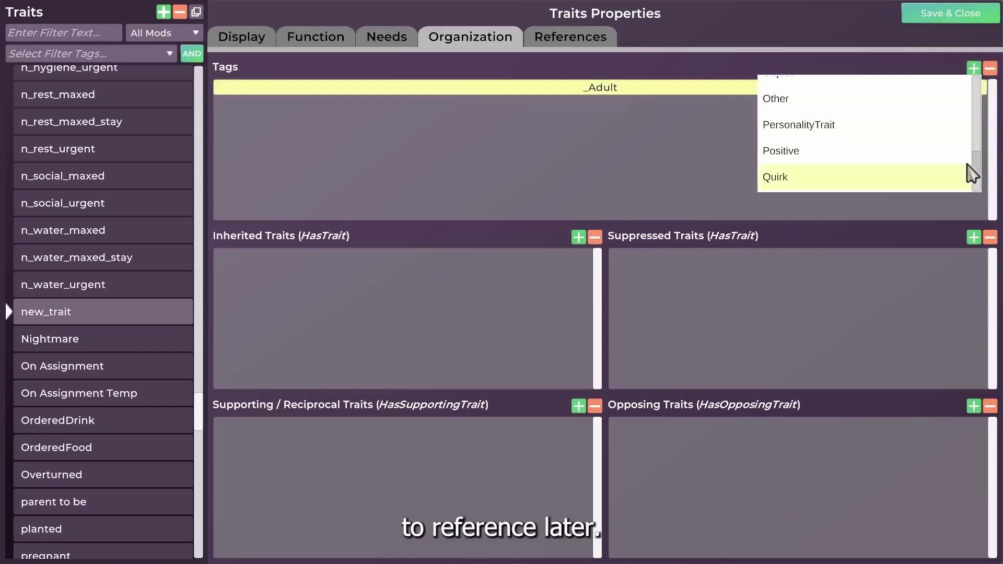
scroll(970, 173, "down", 1)
left_click(831, 122)
left_click(974, 70)
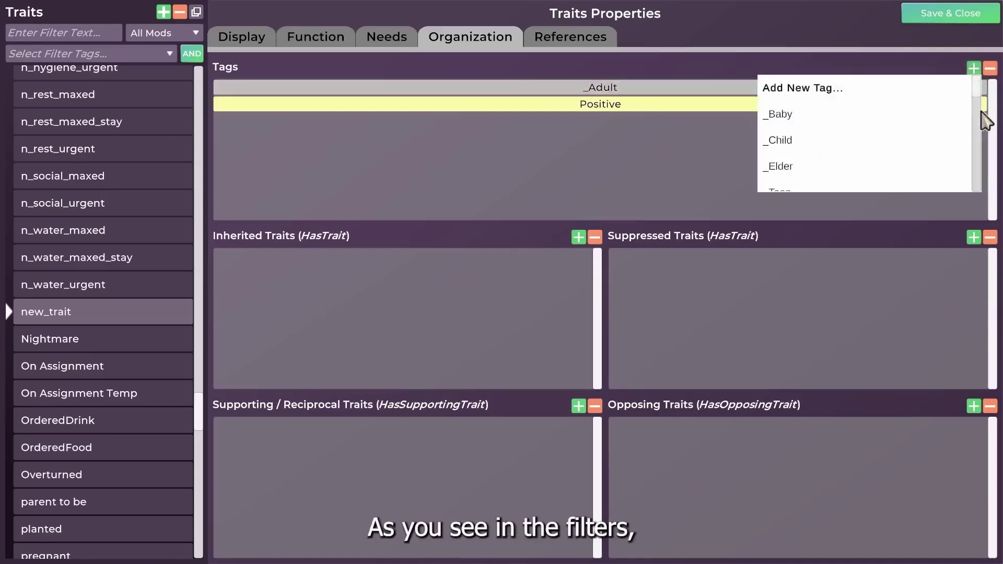
left_click_drag(975, 89, 970, 175)
scroll(970, 175, "down", 1)
left_click(828, 150)
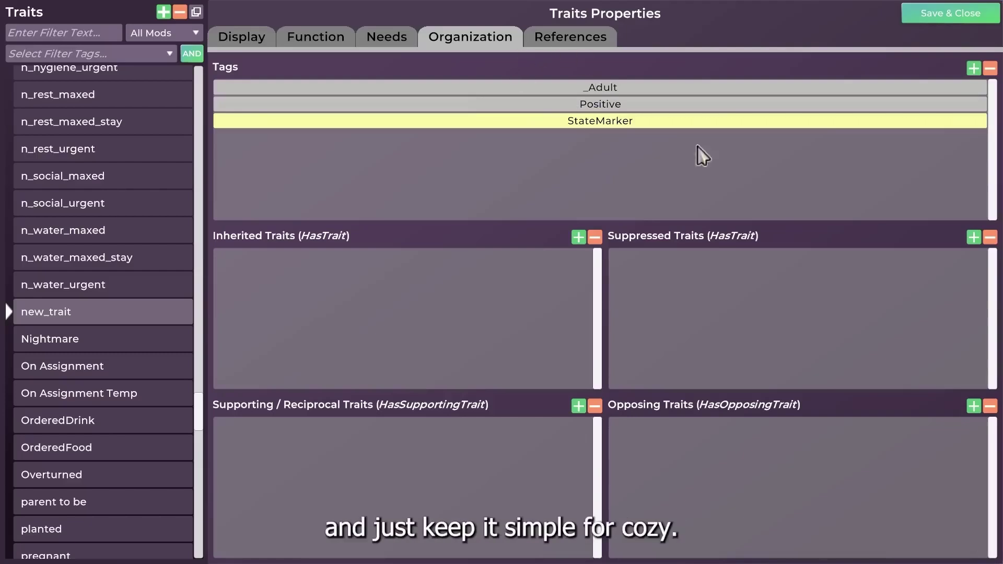
left_click(579, 238)
scroll(447, 338, "down", 1)
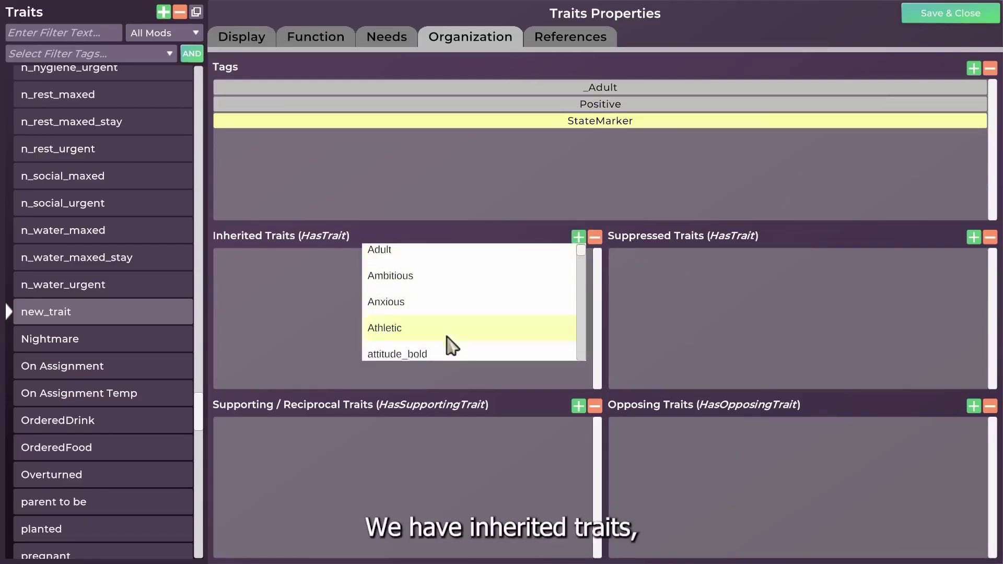
scroll(451, 345, "down", 1)
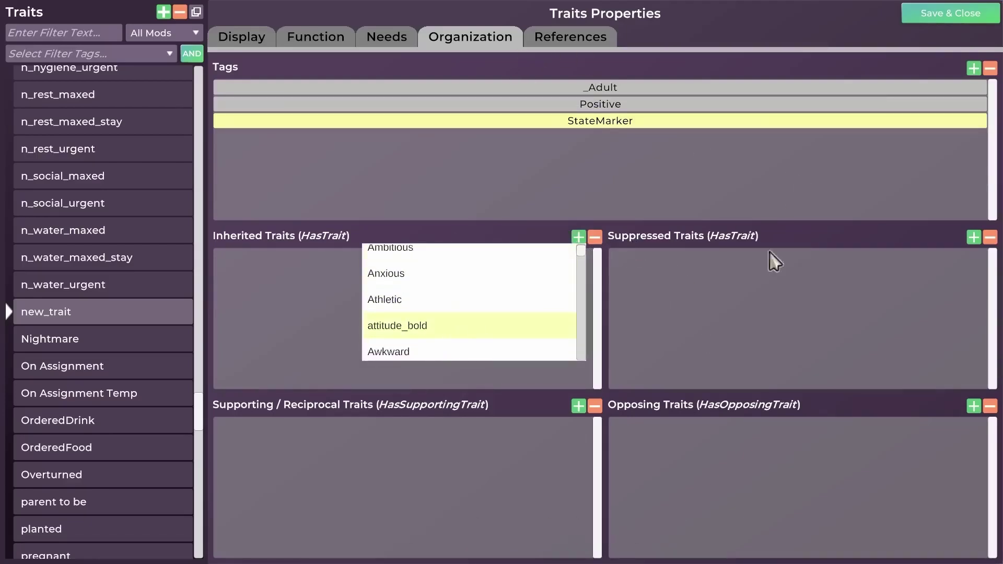
left_click(762, 280)
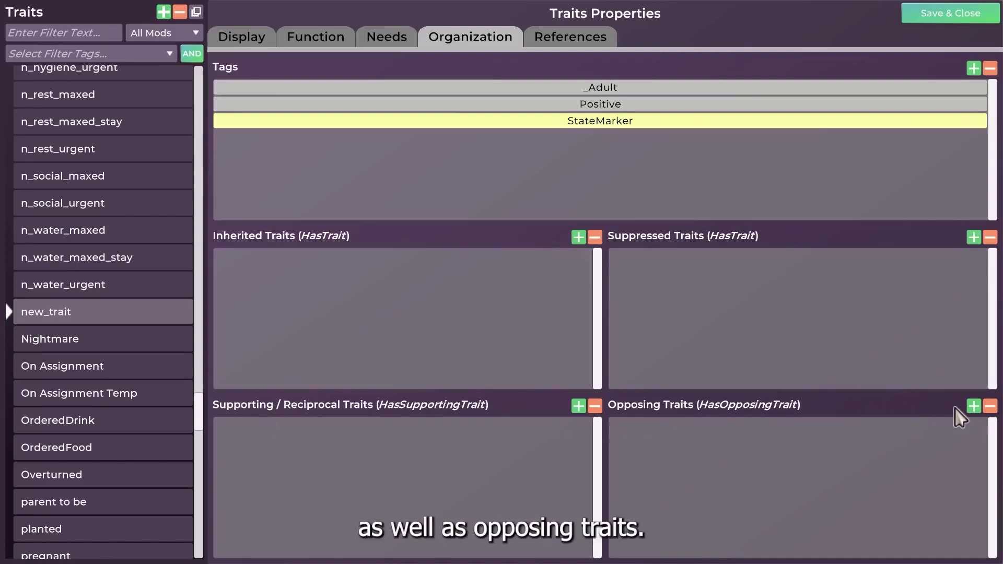
left_click(975, 408)
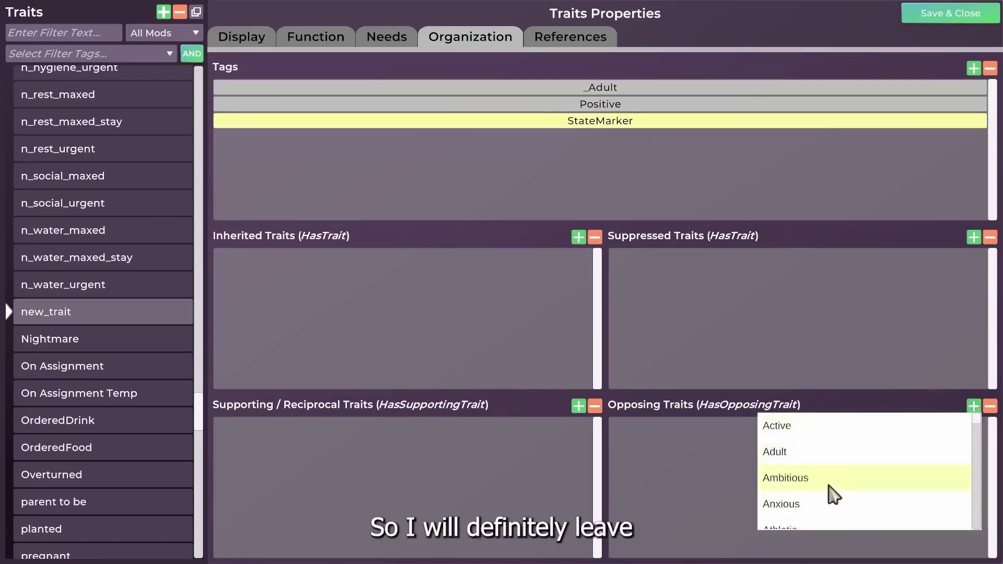
scroll(897, 483, "down", 1)
scroll(828, 475, "down", 5)
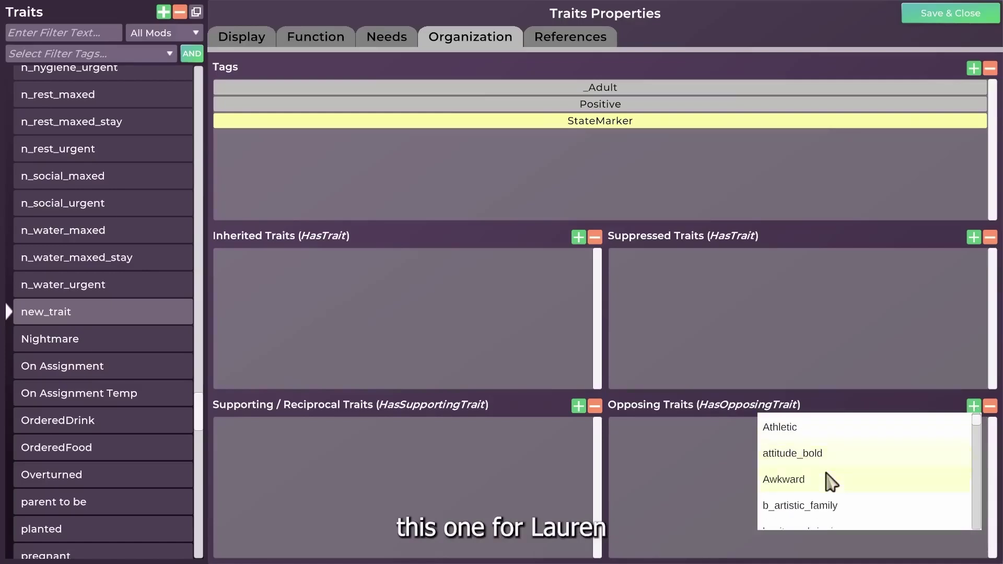
scroll(834, 482, "up", 1)
left_click(788, 430)
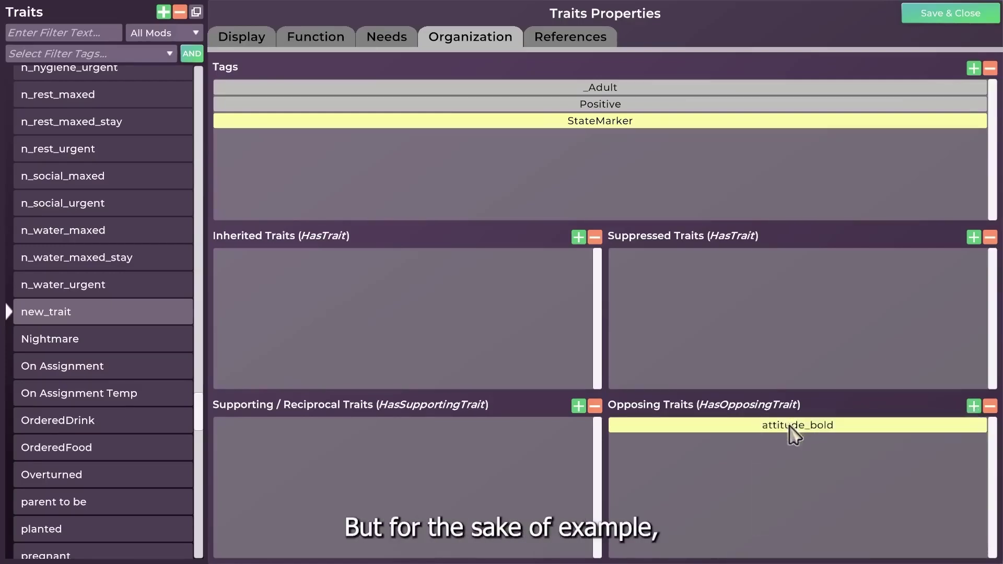
left_click(989, 407)
- Add Awkward to the trait's opposing traits and open the trait's references
left_click(974, 407)
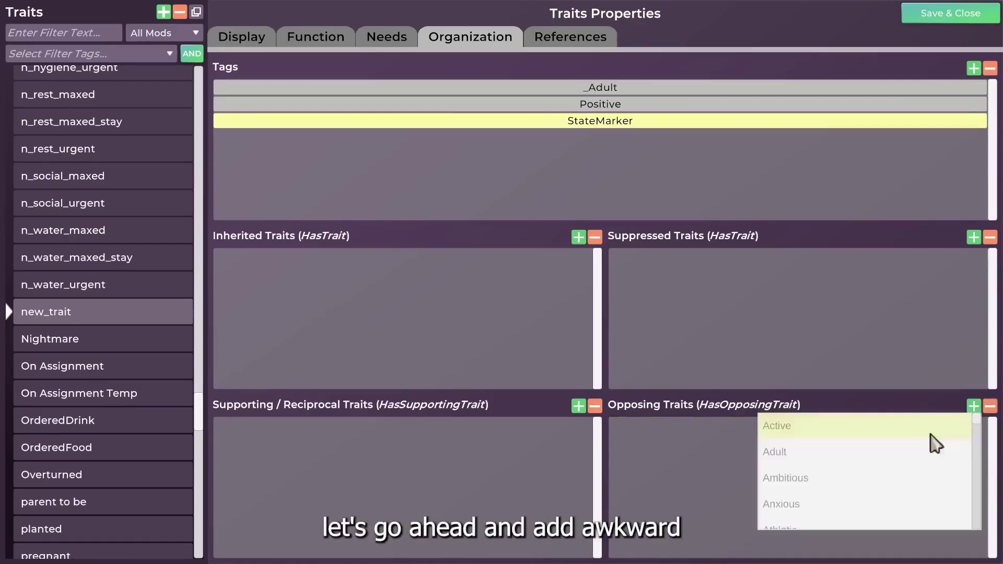
scroll(829, 477, "down", 3)
left_click(830, 480)
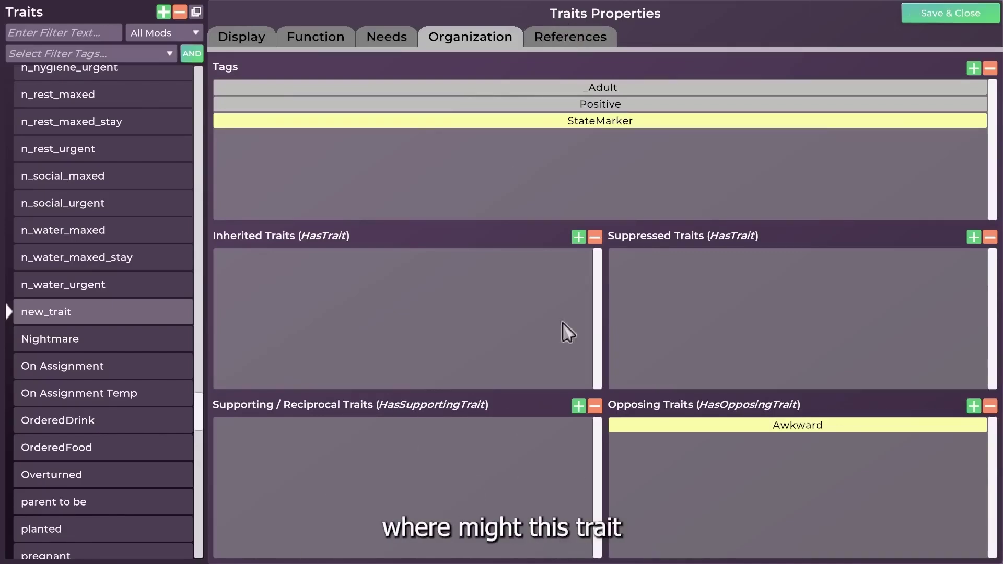
left_click(558, 37)
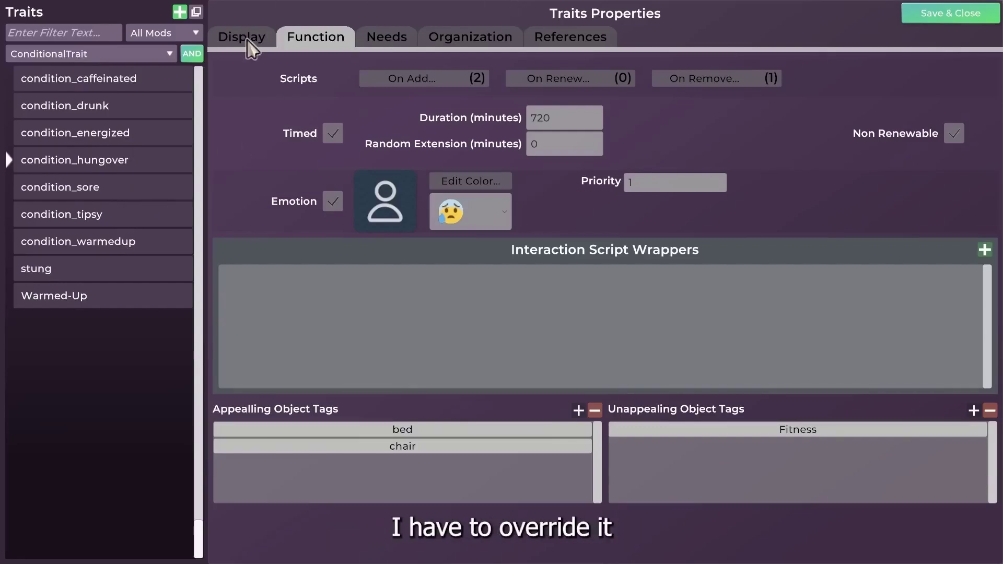
- Override the built-in condition_hungover trait and open its On Add script
left_click(60, 164)
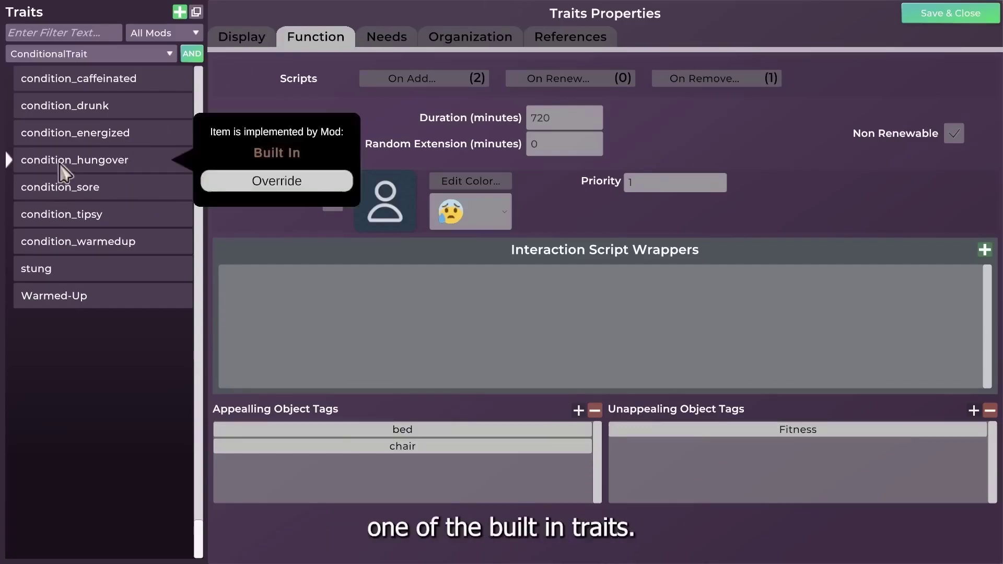
left_click(296, 183)
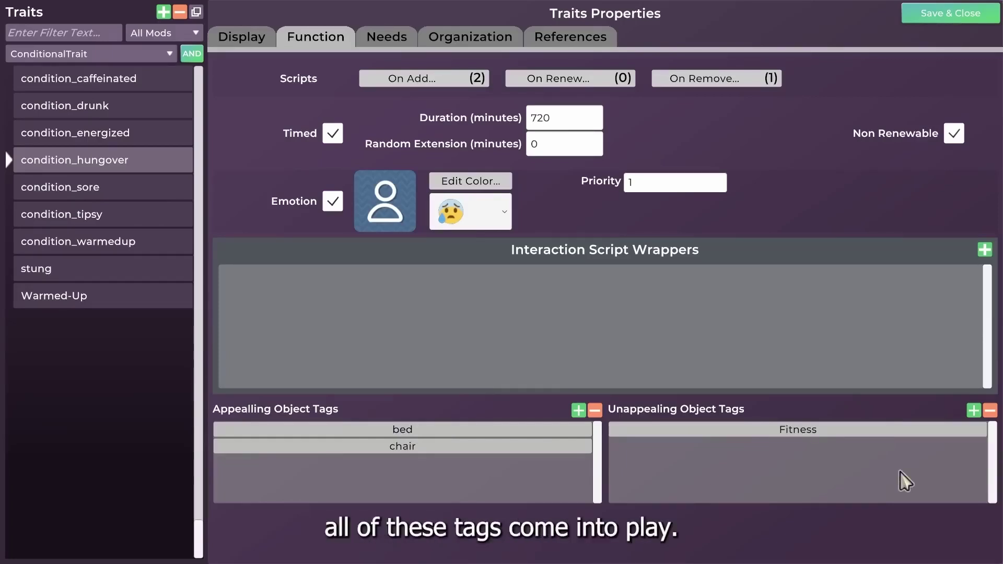
left_click(398, 78)
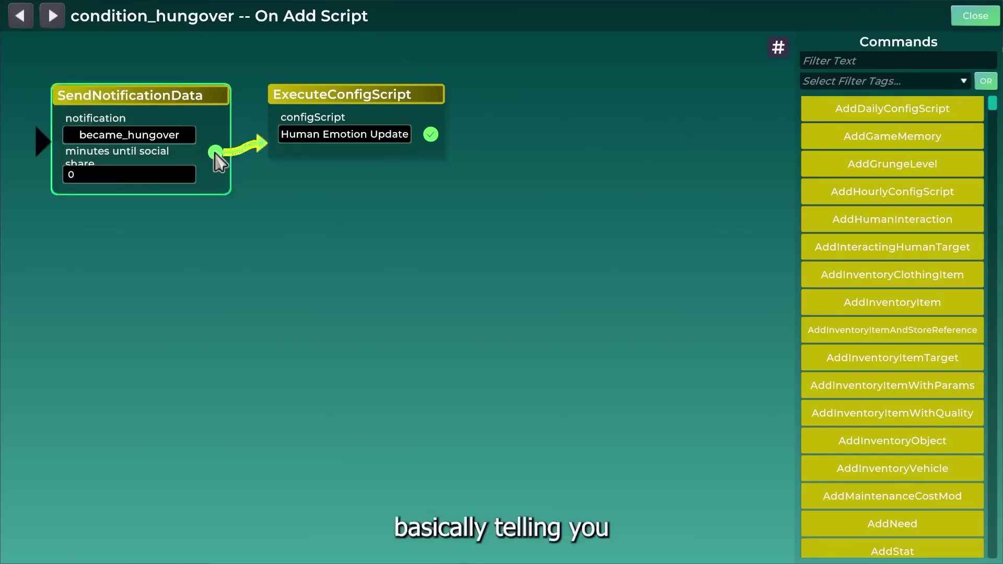
- Select the ExecuteConfigScript node, and undo and redo the last change in the script
left_click(385, 148)
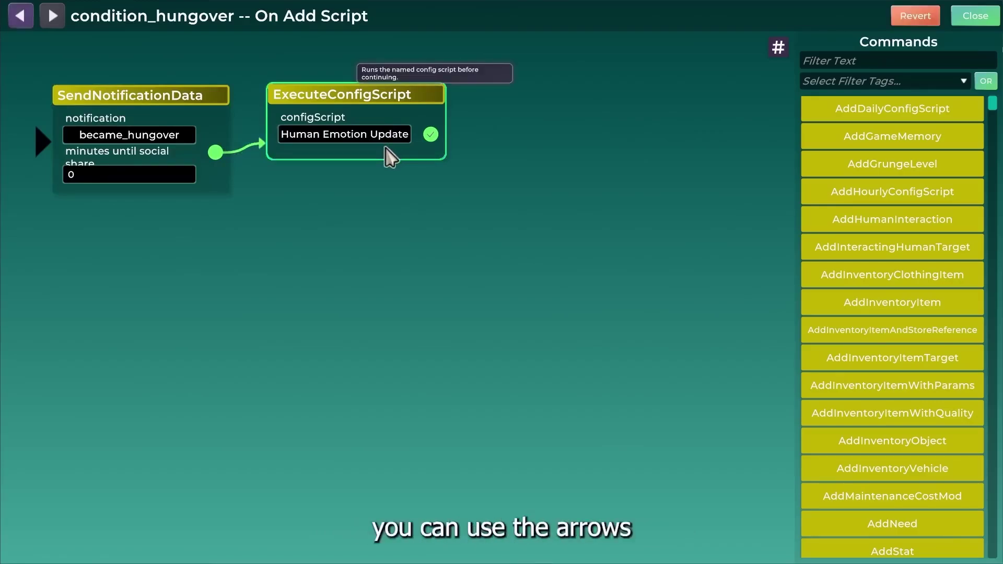
left_click(19, 19)
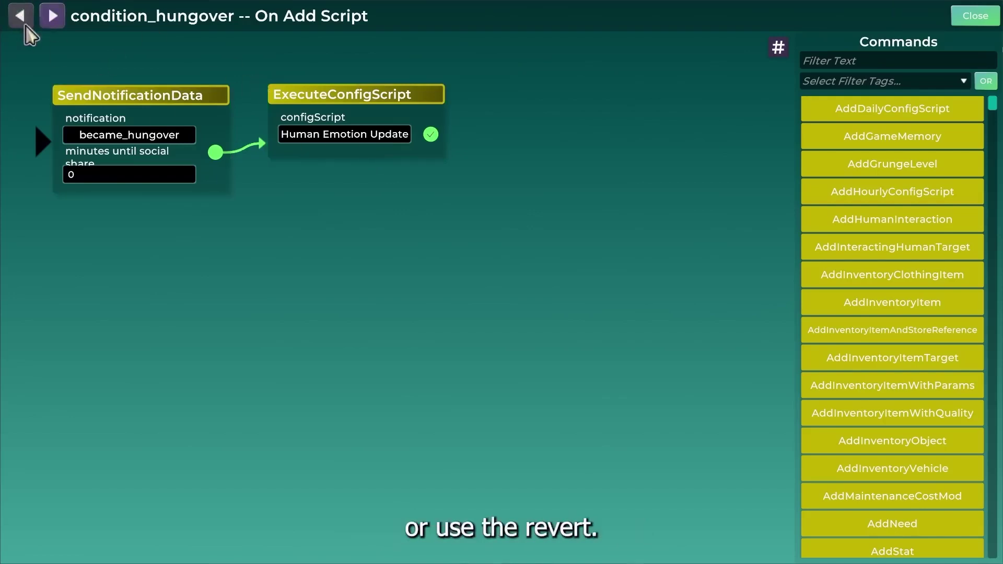
left_click(52, 18)
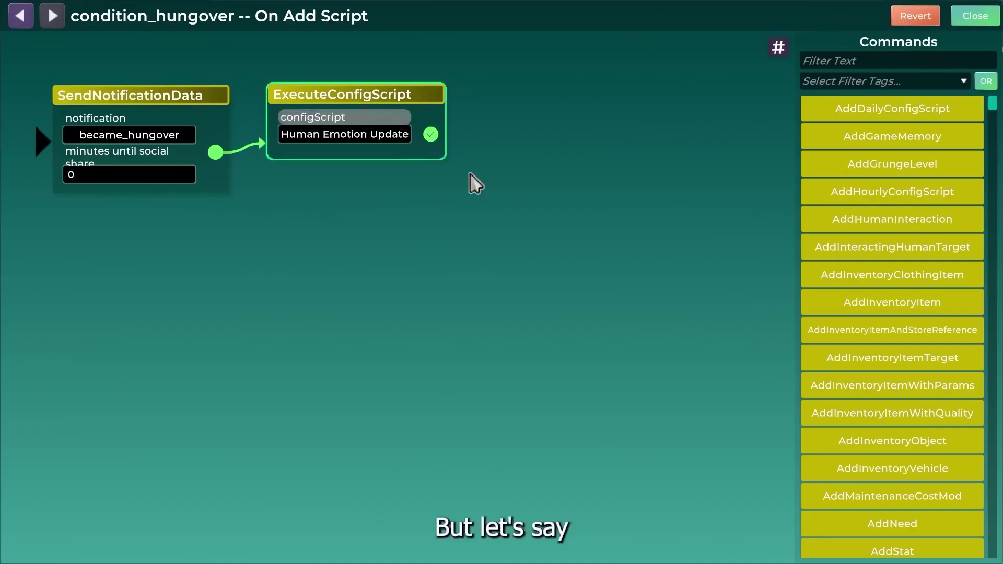
- Add an AddHumanInteraction command to the script and link the SendNotificationData output to it instead of ExecuteConfigScript
scroll(901, 211, "down", 1)
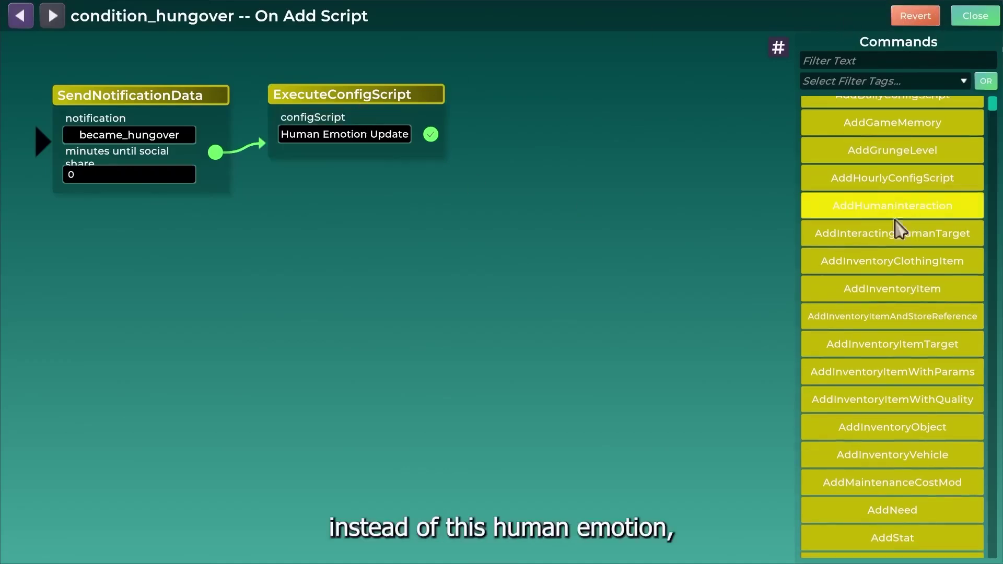
left_click_drag(896, 219, 363, 268)
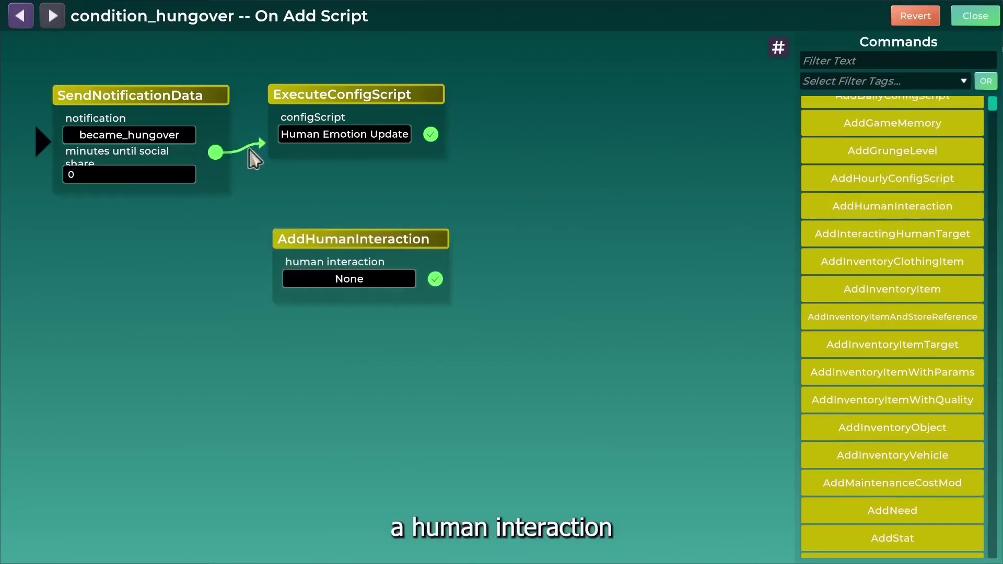
left_click_drag(217, 152, 285, 246)
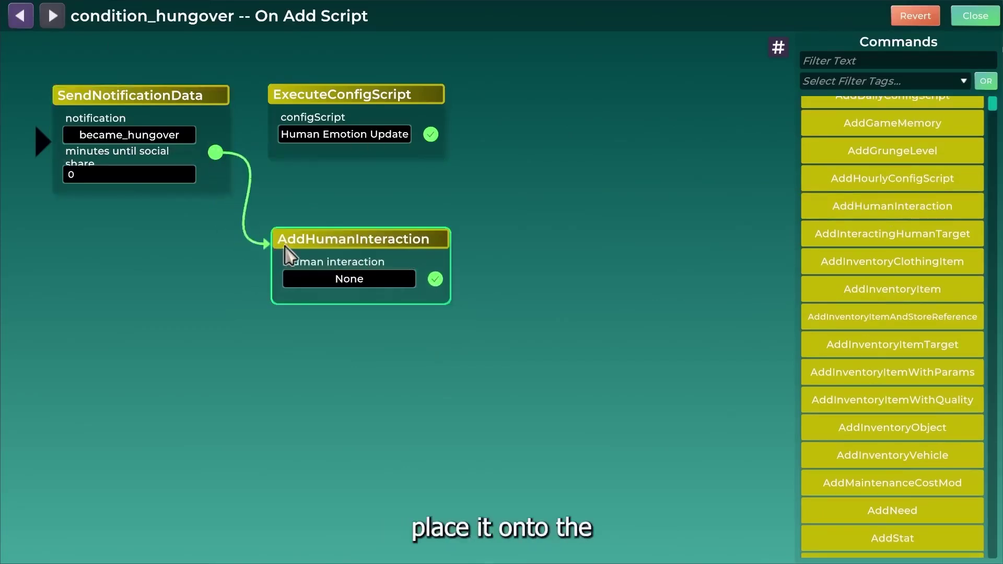
- Set the human interaction of the AddHumanInteraction node to annoyed_reactions
left_click(361, 278)
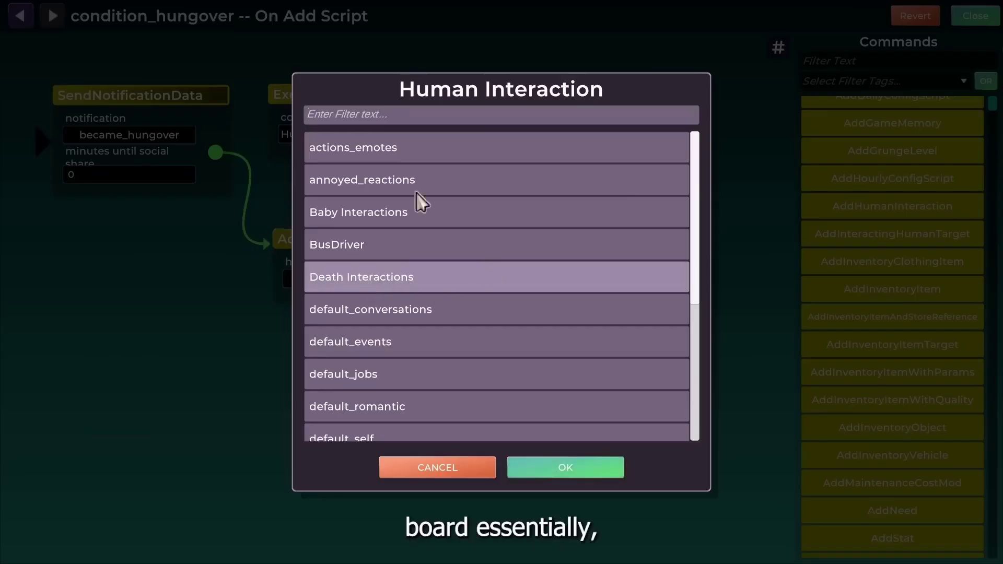
left_click(446, 180)
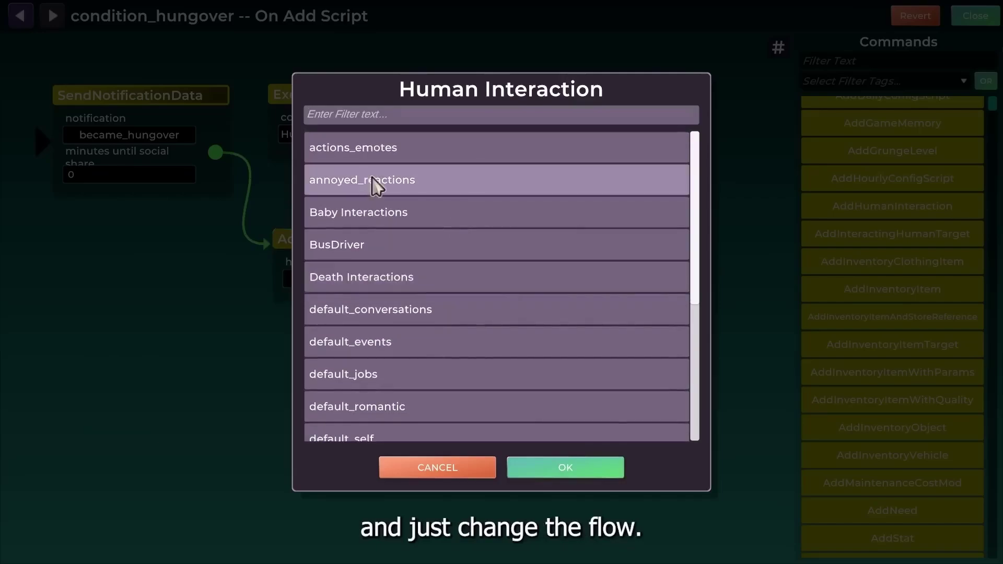
left_click(610, 459)
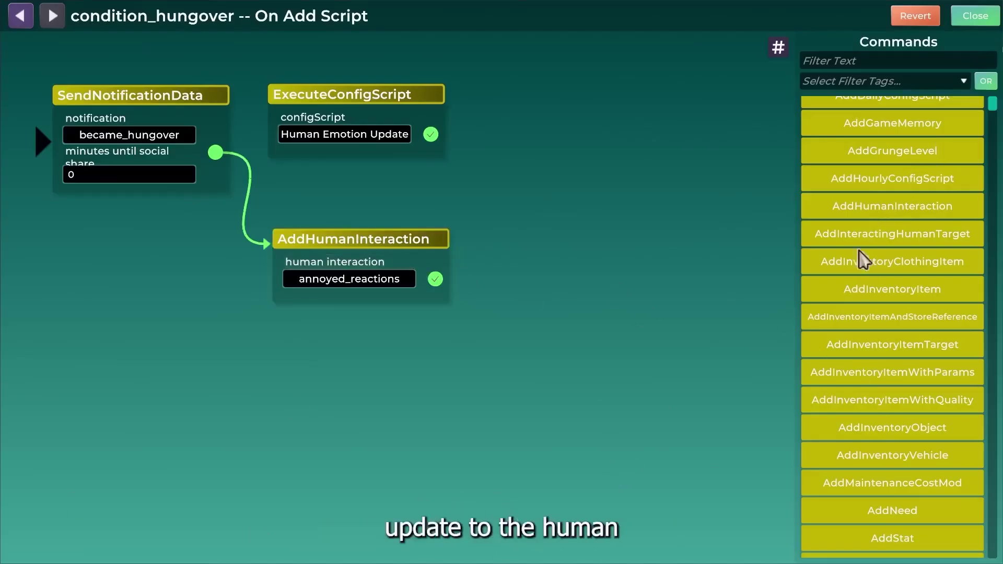
- Revert the changes to the On Add script and close the script editor
left_click(909, 14)
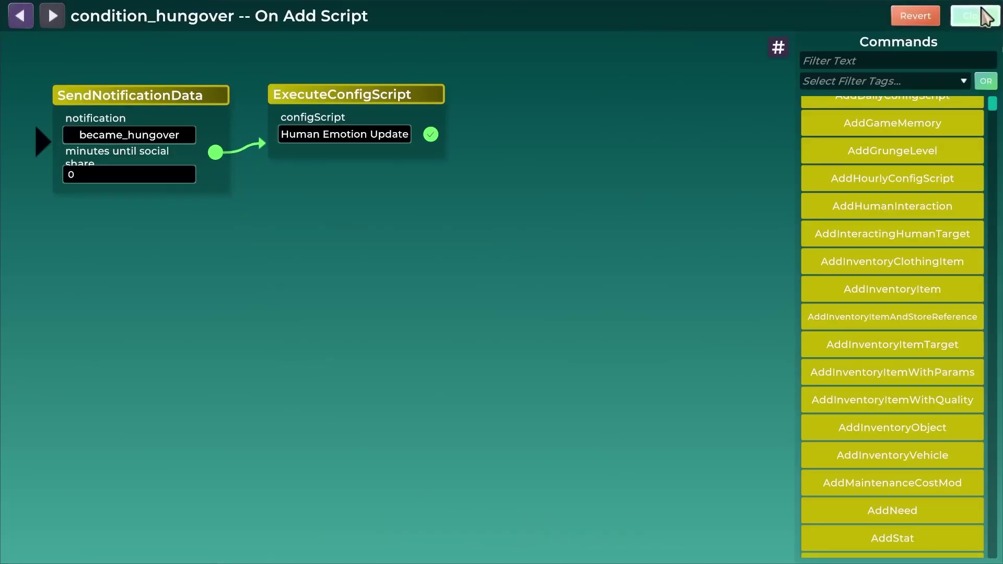
left_click(975, 15)
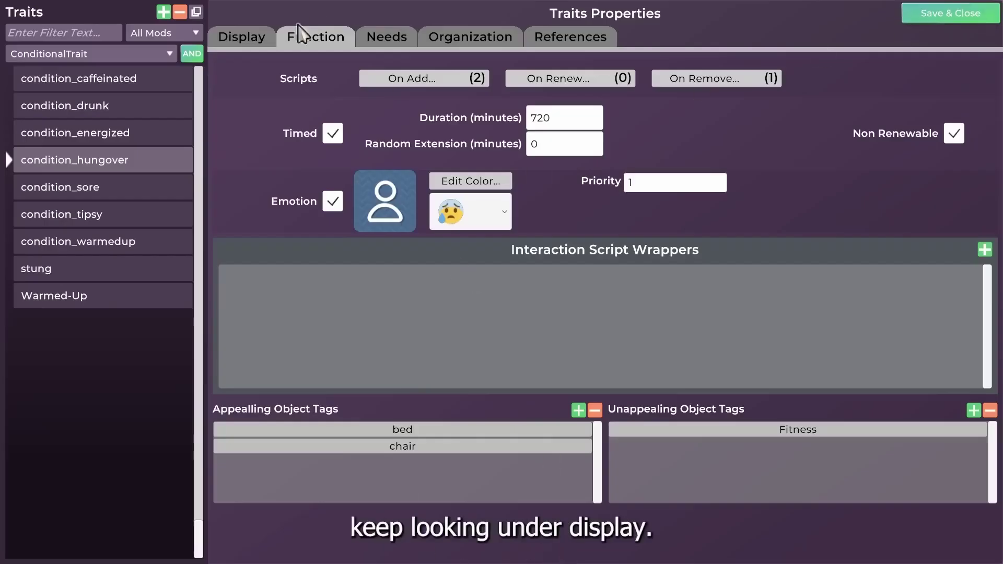
- Examine the display texts, need modifiers and organization tags of the condition_hungover trait
left_click(253, 41)
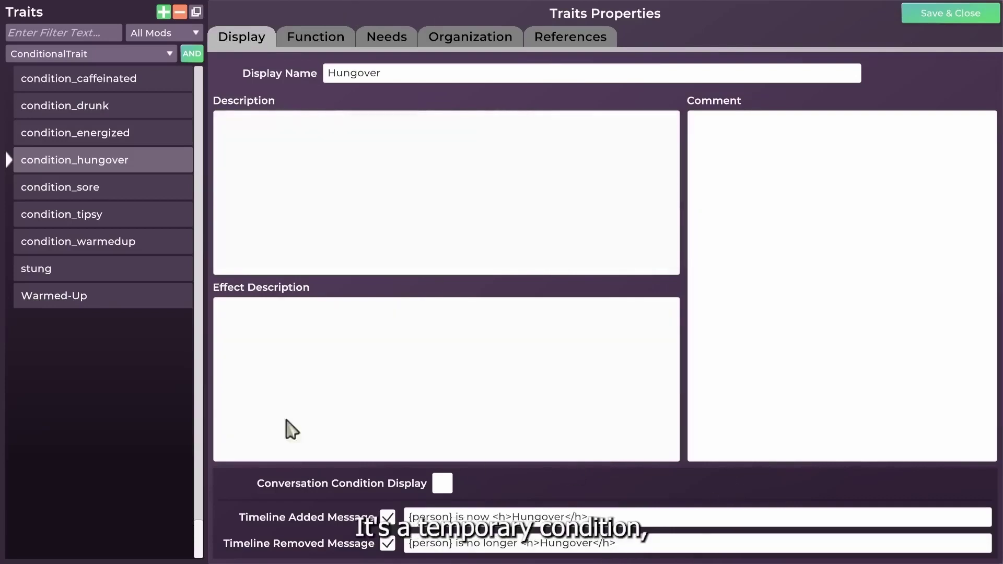
left_click(385, 36)
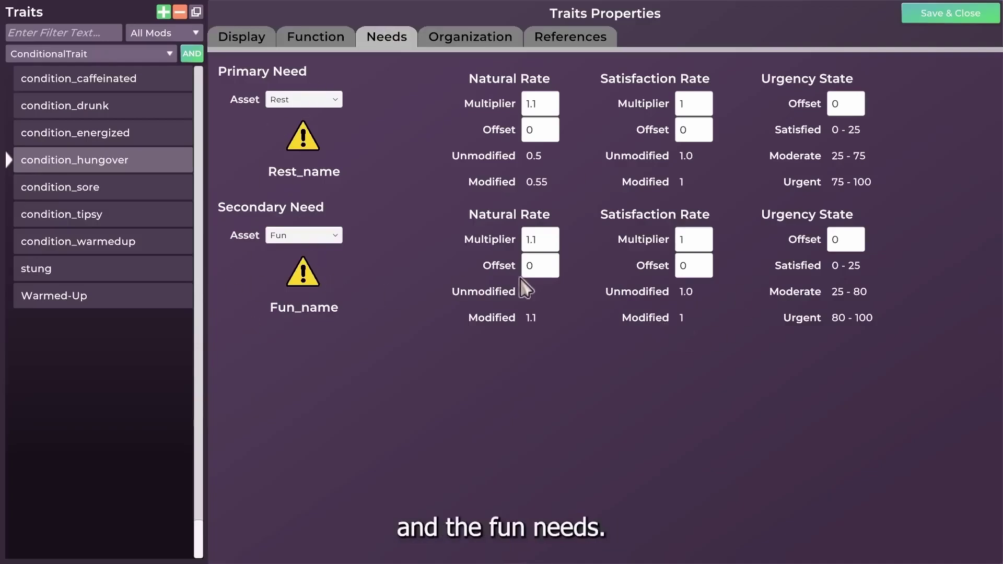
left_click(471, 37)
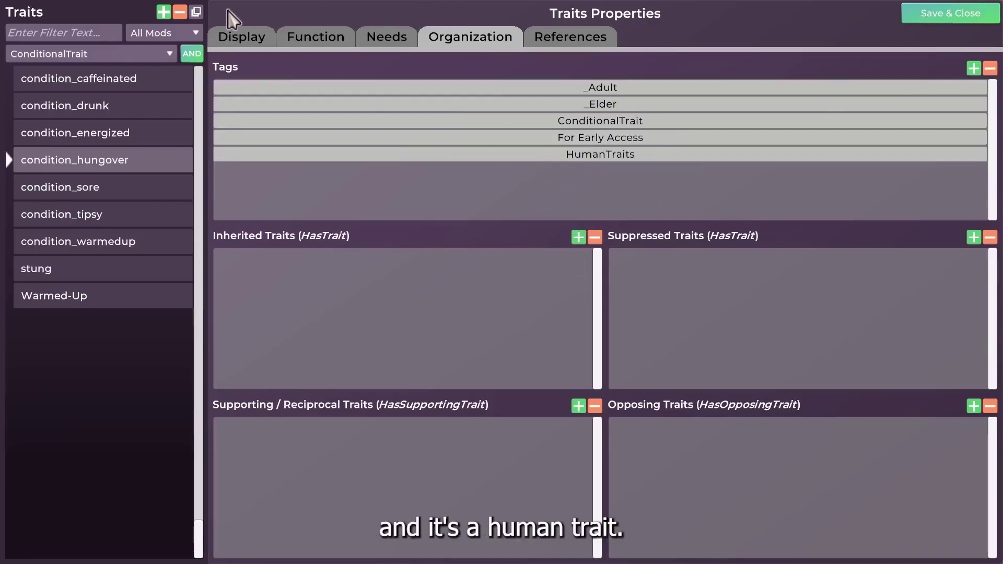
left_click(243, 39)
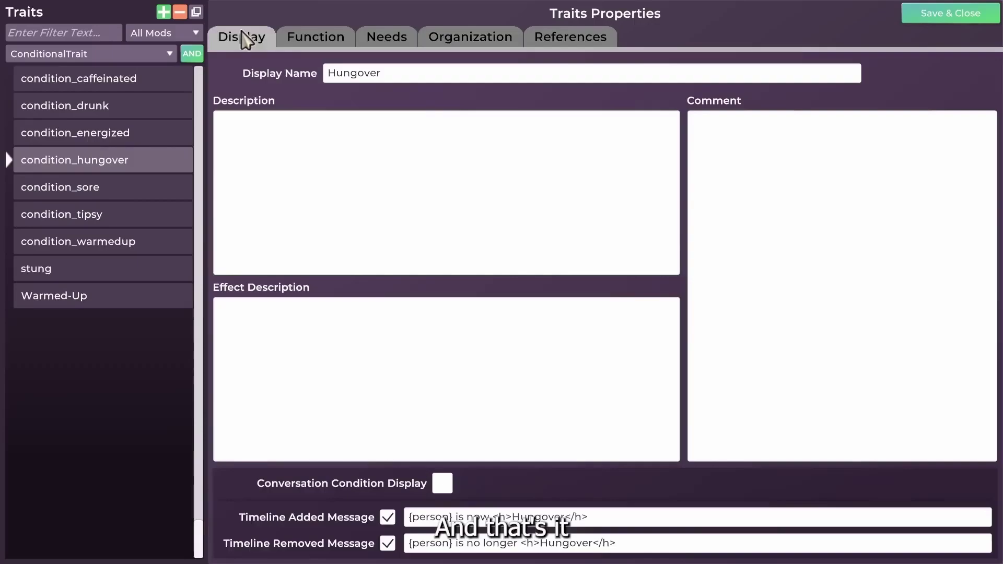
left_click(350, 43)
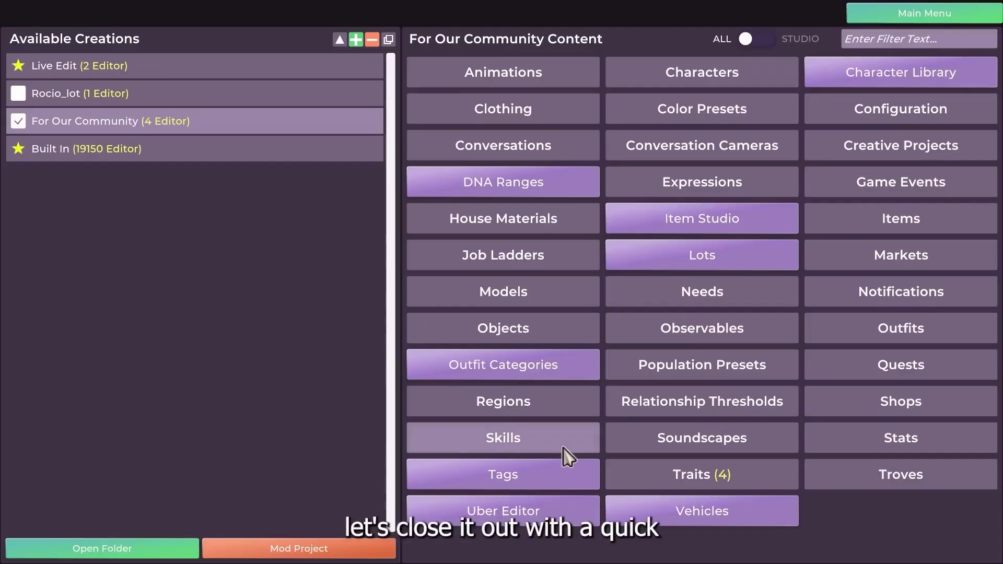
- Open the Skills content and examine existing skills such as Archaeology, Imagination, Nature, Writing (lifestyle) and Tidying
left_click(567, 443)
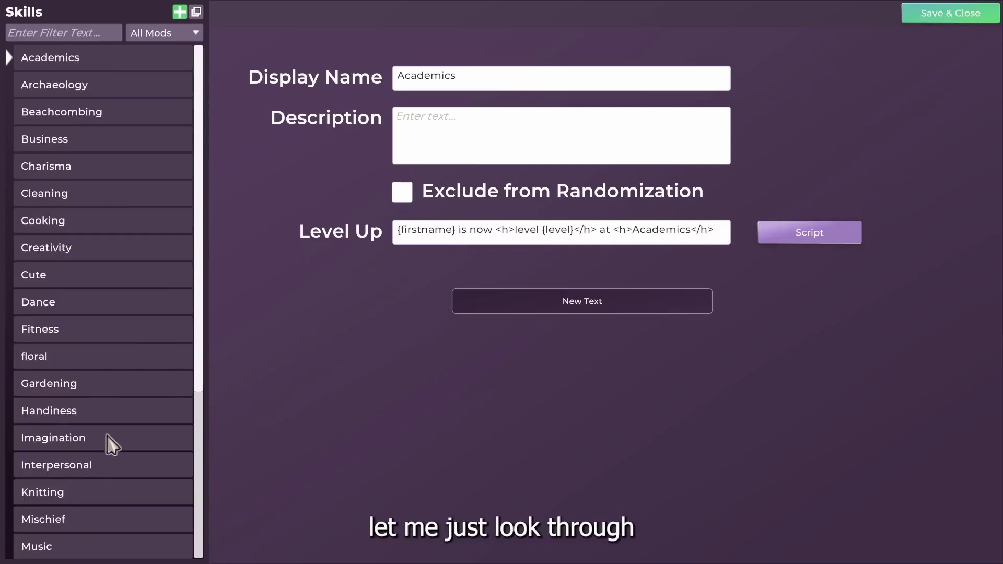
left_click(105, 87)
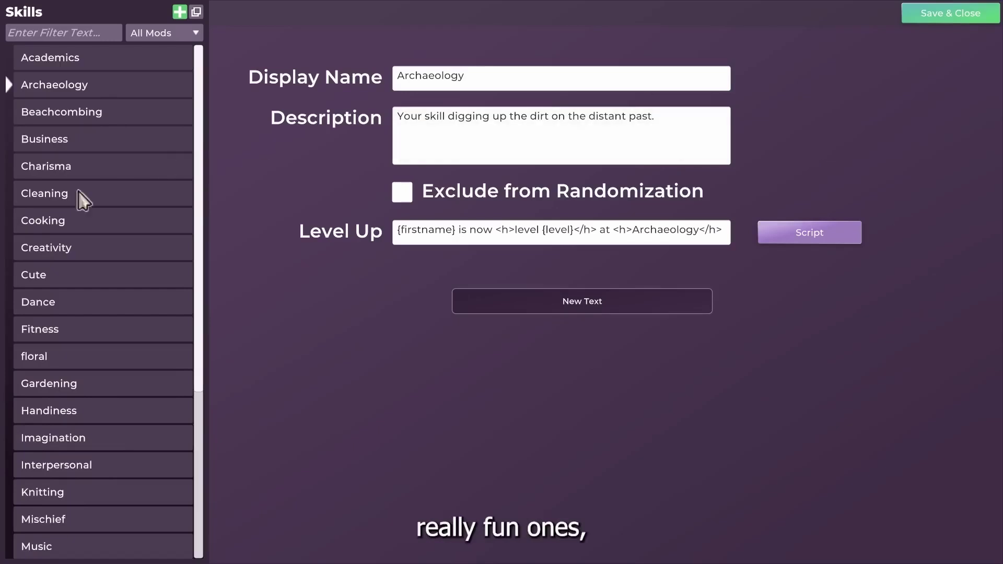
left_click(83, 434)
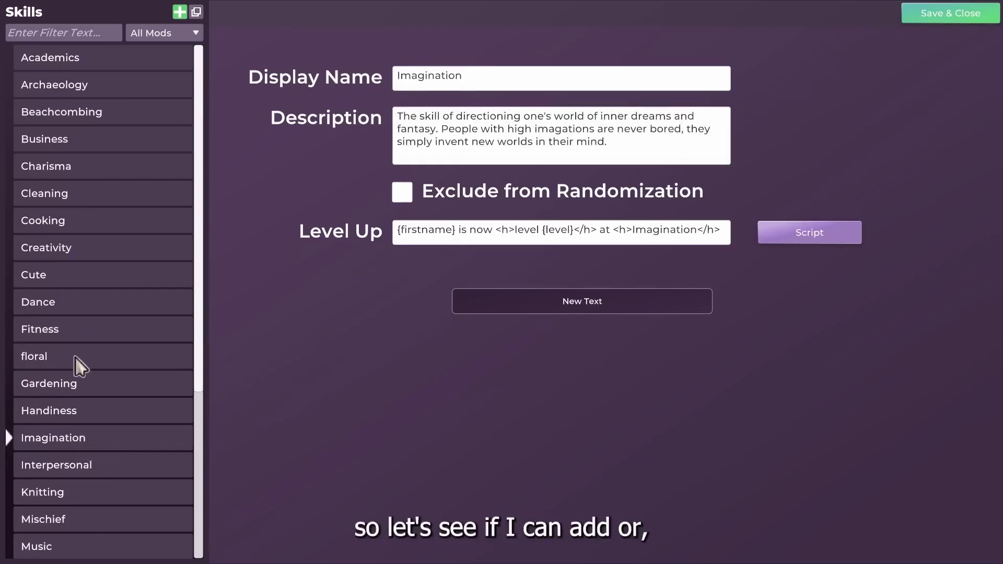
left_click(74, 320)
scroll(75, 314, "down", 1)
left_click(91, 509)
scroll(112, 421, "down", 3)
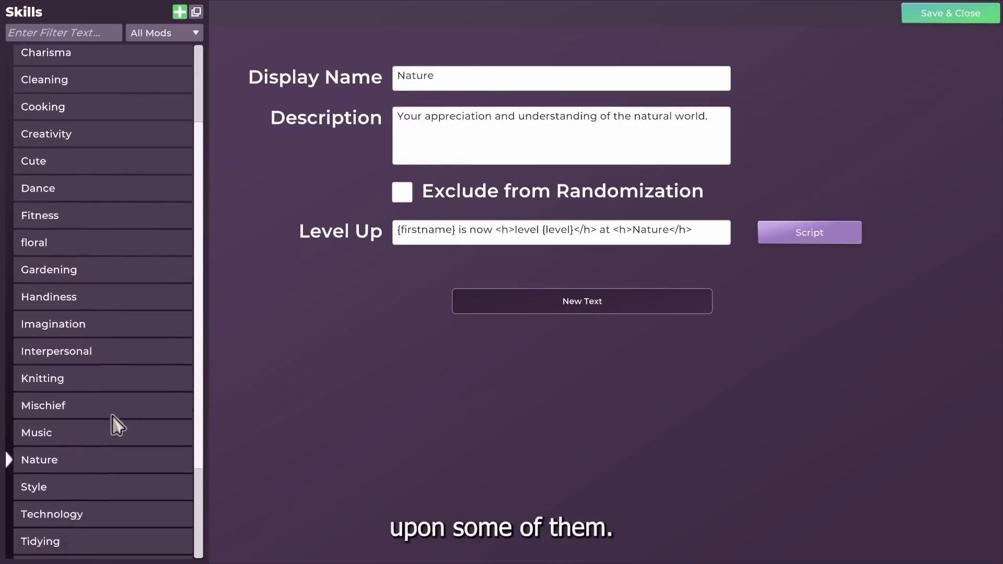
scroll(99, 298, "down", 2)
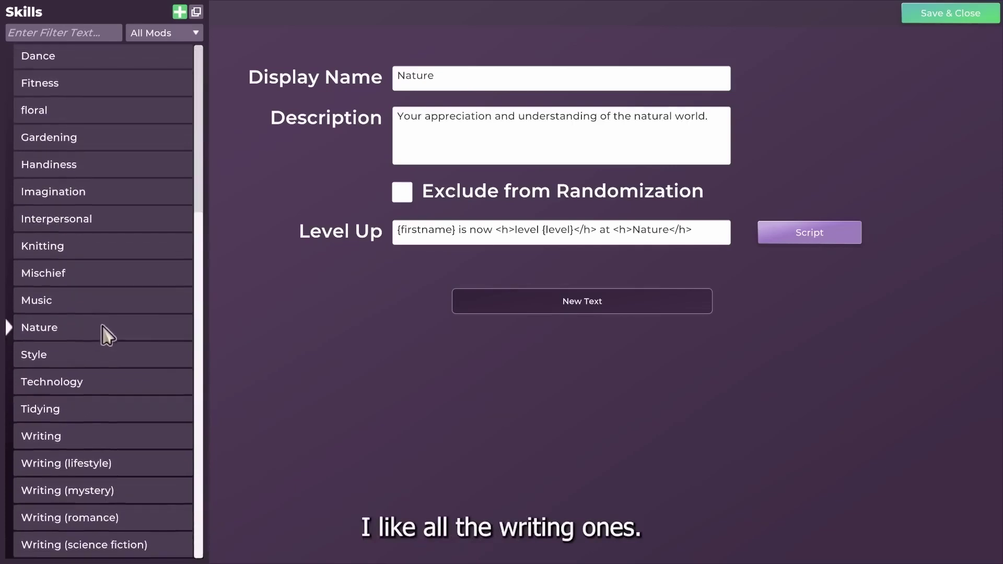
left_click(119, 516)
left_click(124, 465)
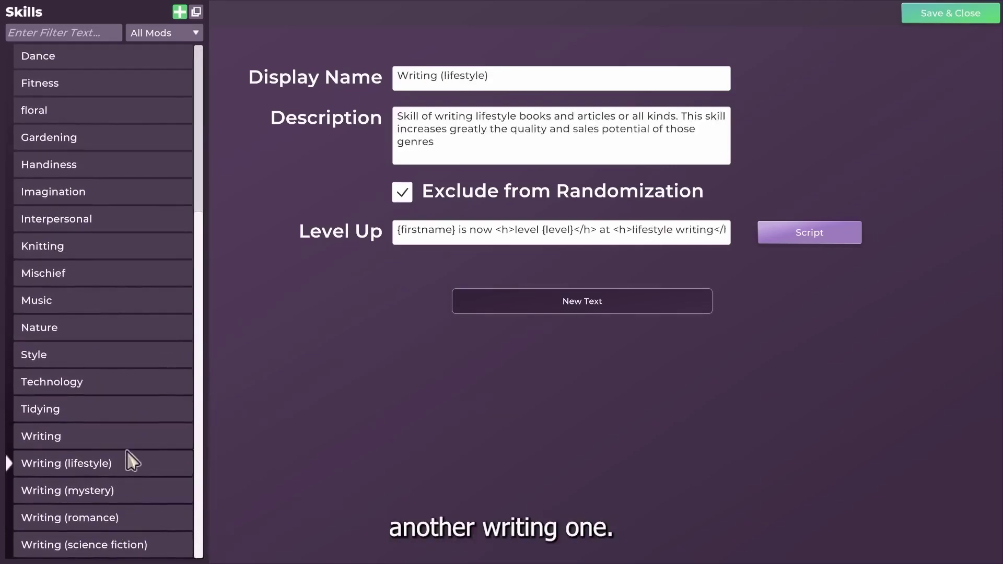
left_click(124, 398)
scroll(152, 192, "up", 3)
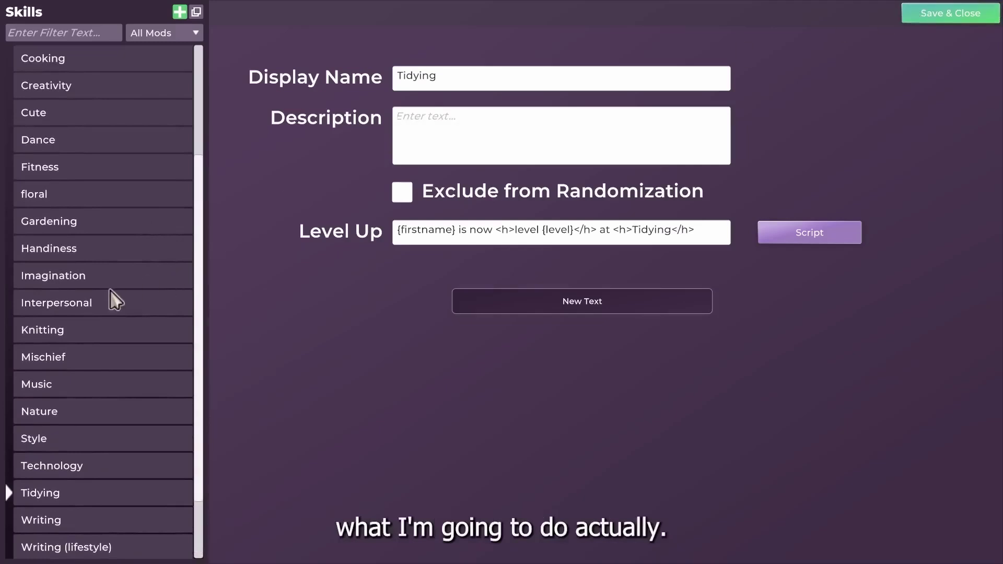
scroll(86, 340, "up", 3)
scroll(110, 342, "up", 4)
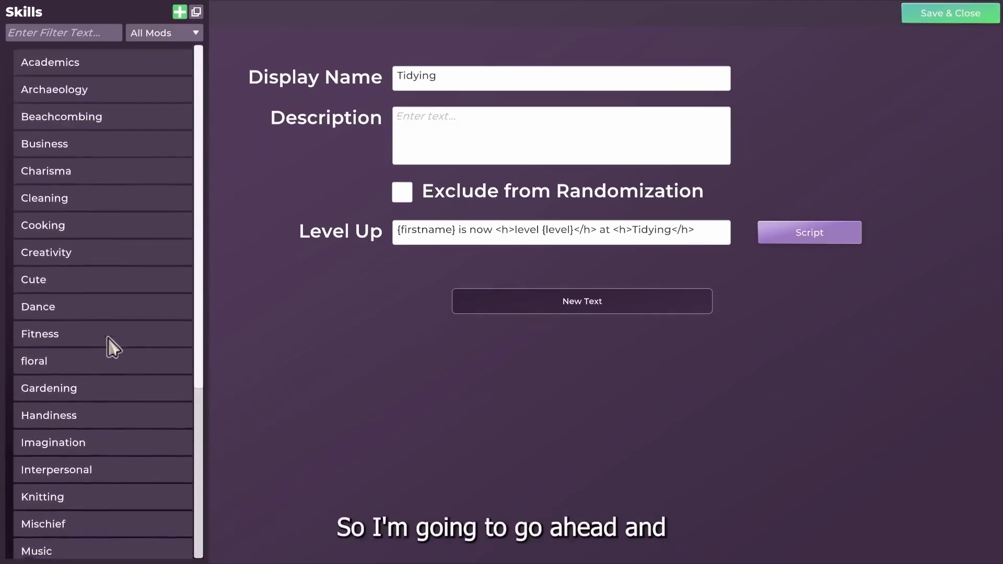
- Add a new skill and set its display name to "Writing (fan fiction)"
left_click(181, 11)
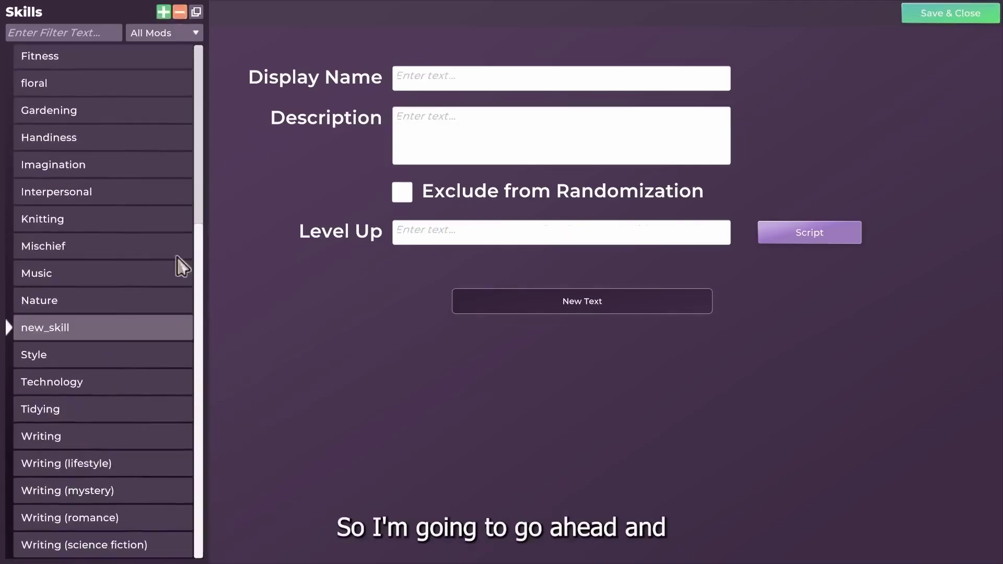
left_click(495, 79)
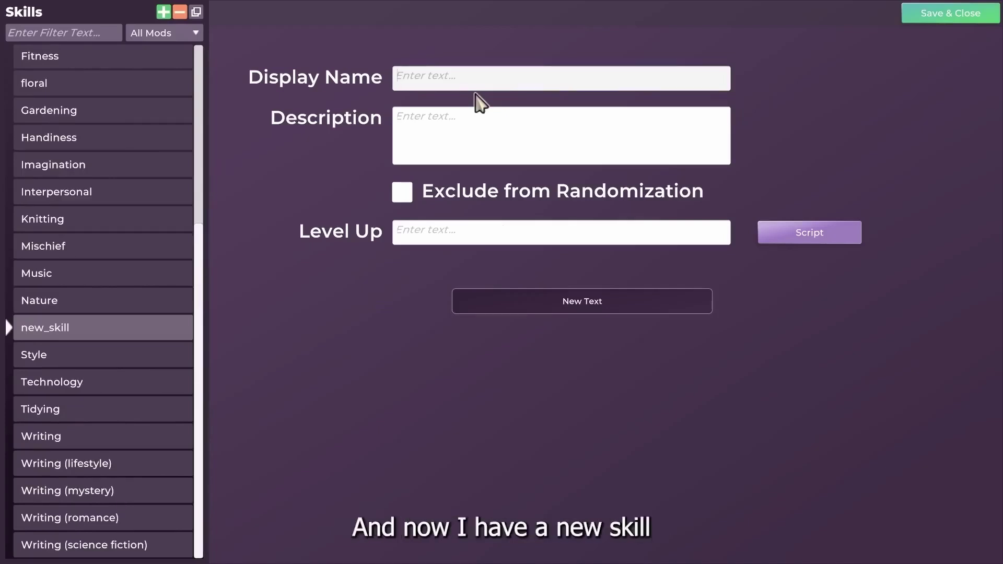
type("Writing (f")
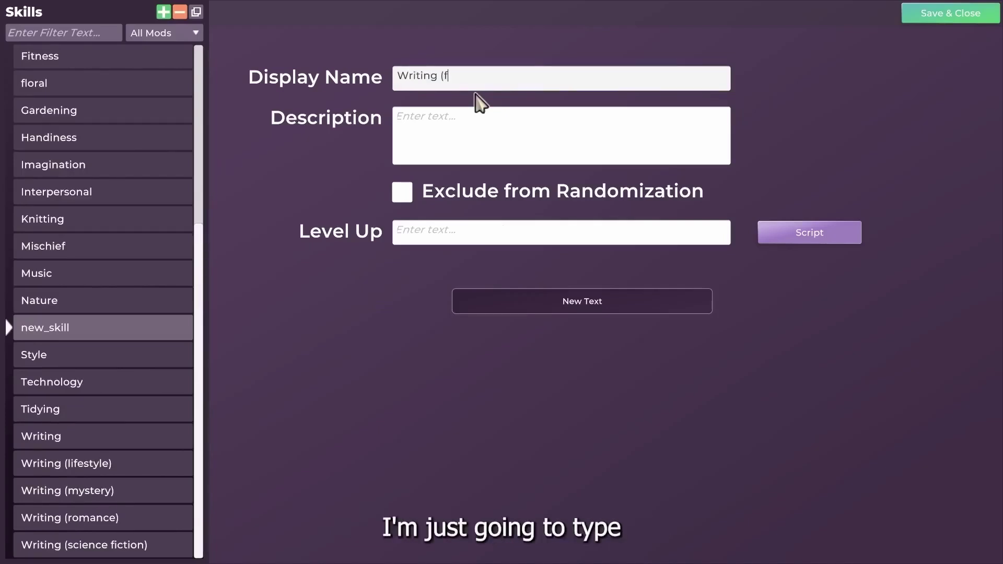
type("an fiction_")
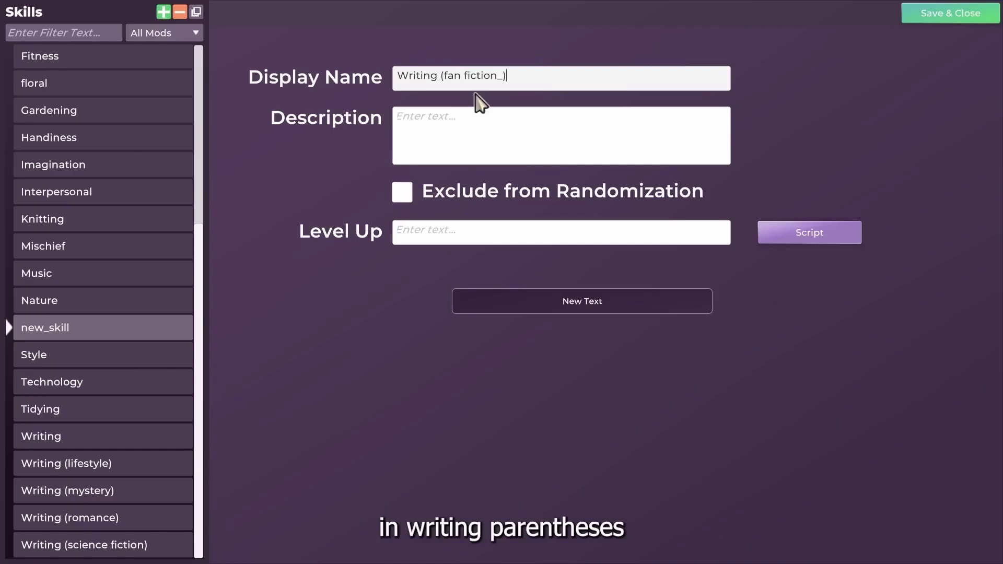
key("BackSpace")
key("BackSpace")
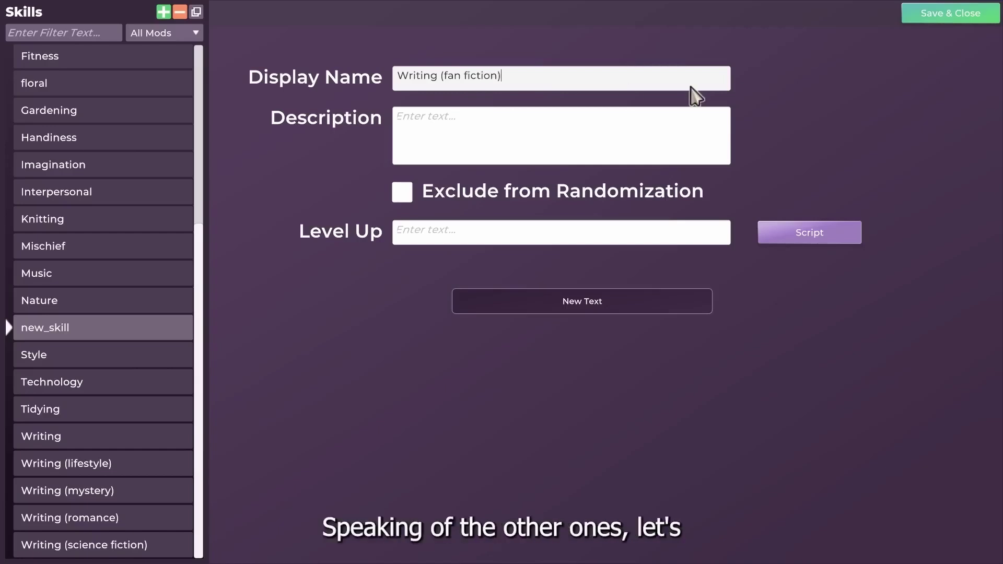
- Copy the full description of the Writing (mystery) skill into the description of the new_skill entry
left_click(115, 499)
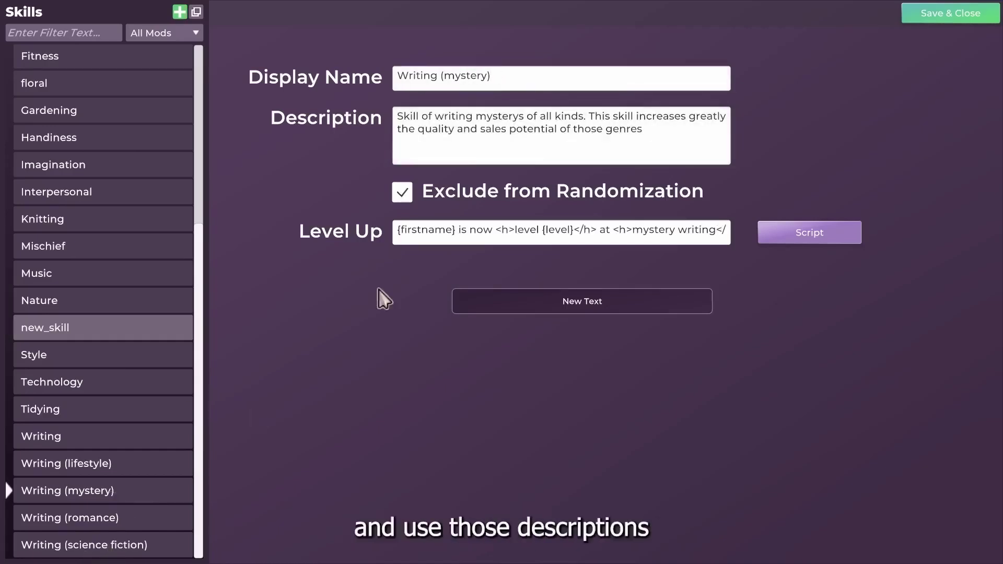
double_click(552, 133)
double_click(559, 122)
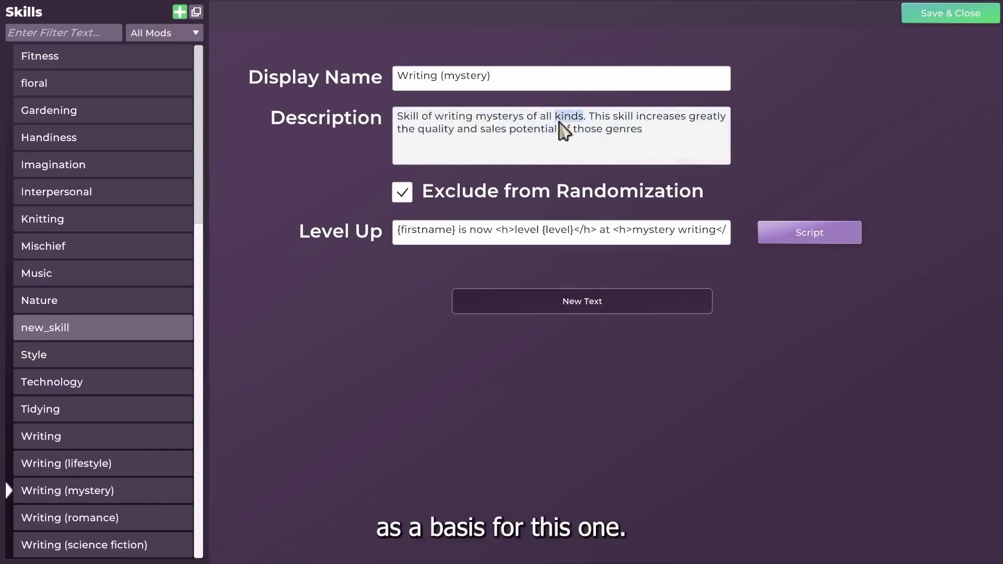
left_click(599, 123)
left_click_drag(603, 131, 664, 137)
key("ctrl+c")
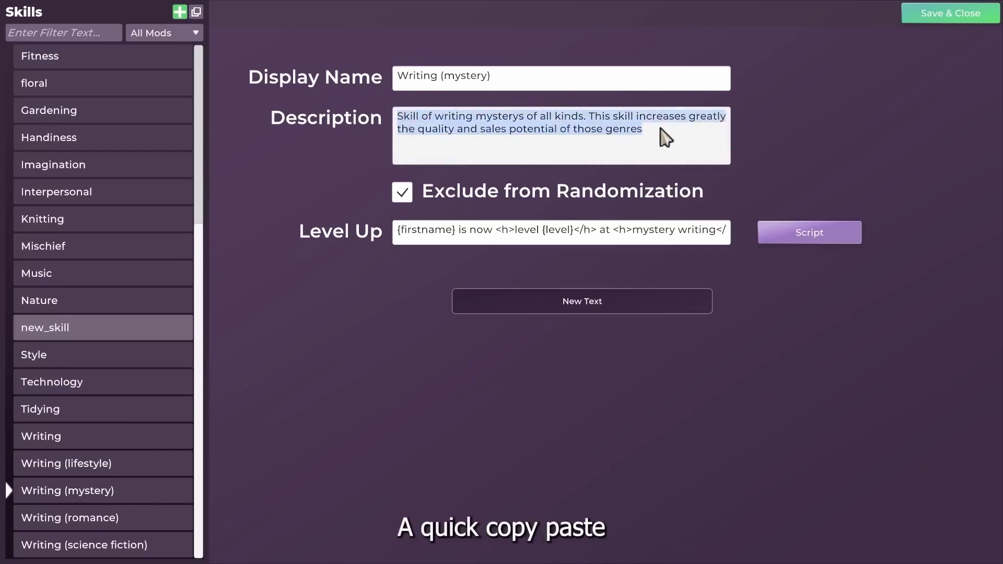
left_click(64, 329)
left_click(481, 148)
key("ctrl+v")
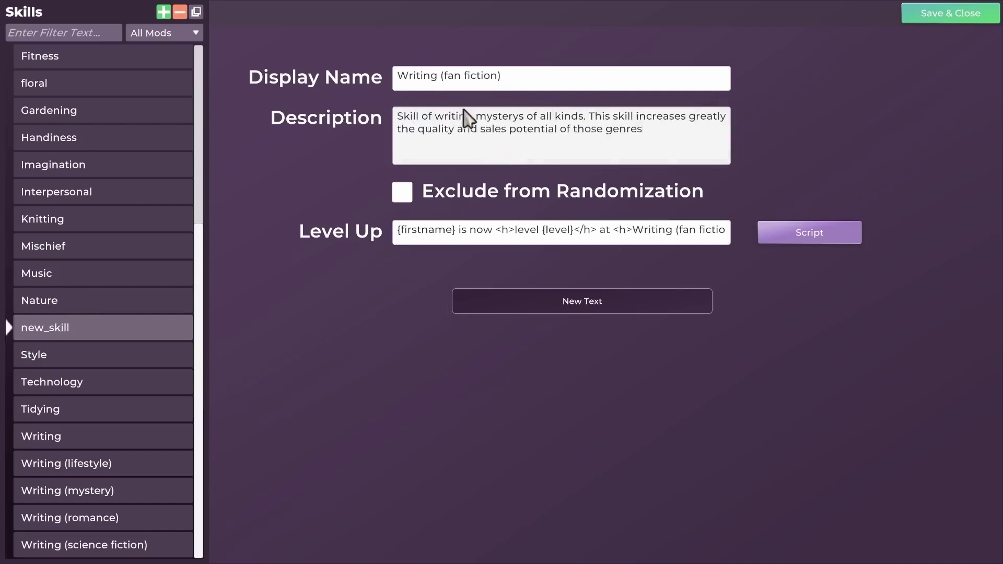
- Reword the new skill's description to "Skill of writing fan fiction of all kinds. This skill increases greatly the quality and clicks"
left_click_drag(477, 116, 529, 128)
type("fan f")
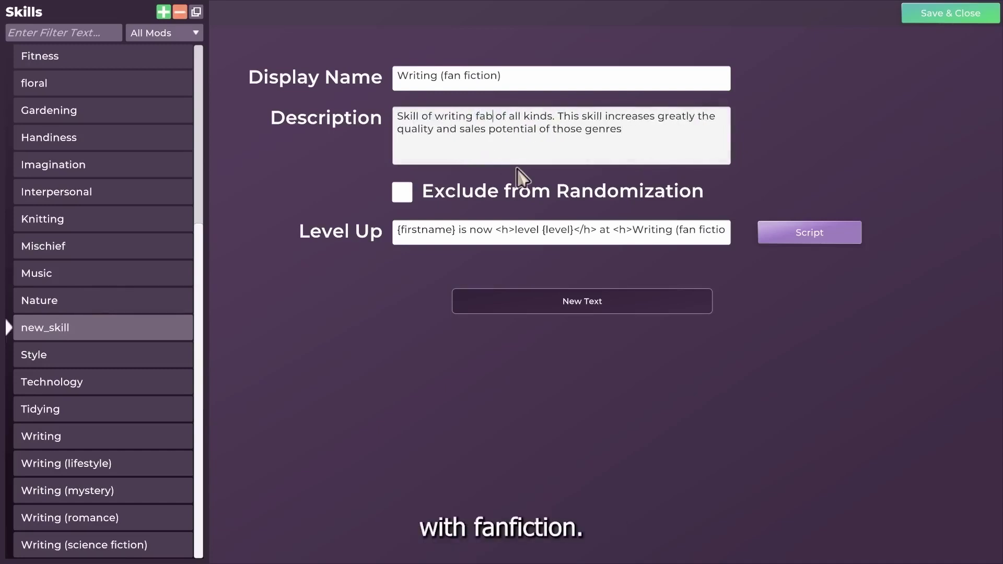
type("iction")
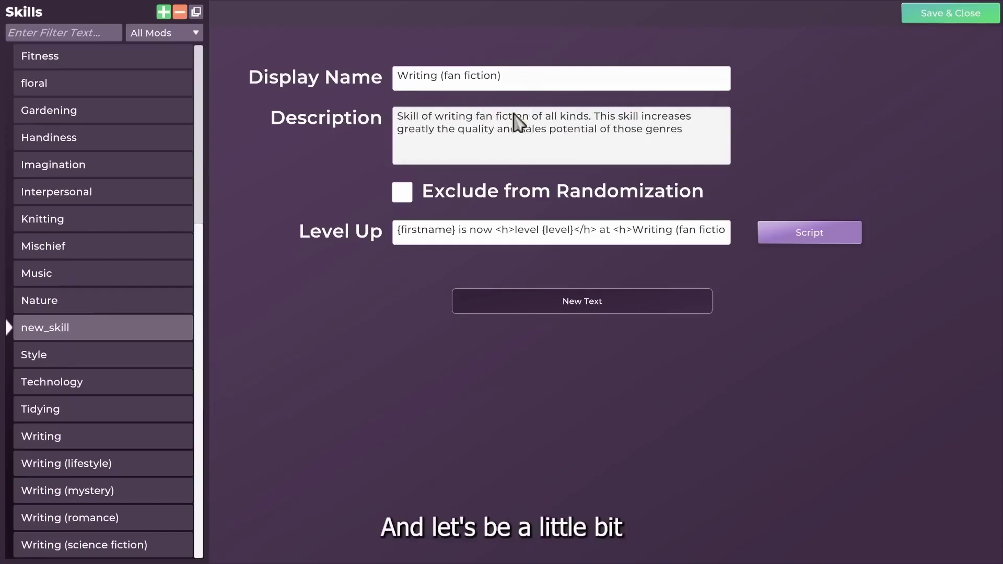
left_click(690, 132)
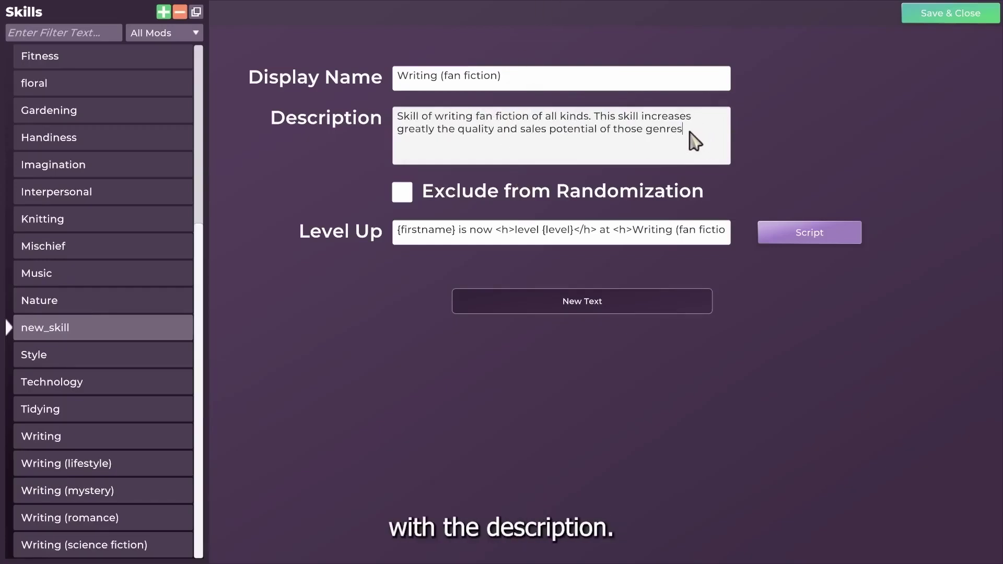
left_click_drag(696, 140, 498, 131)
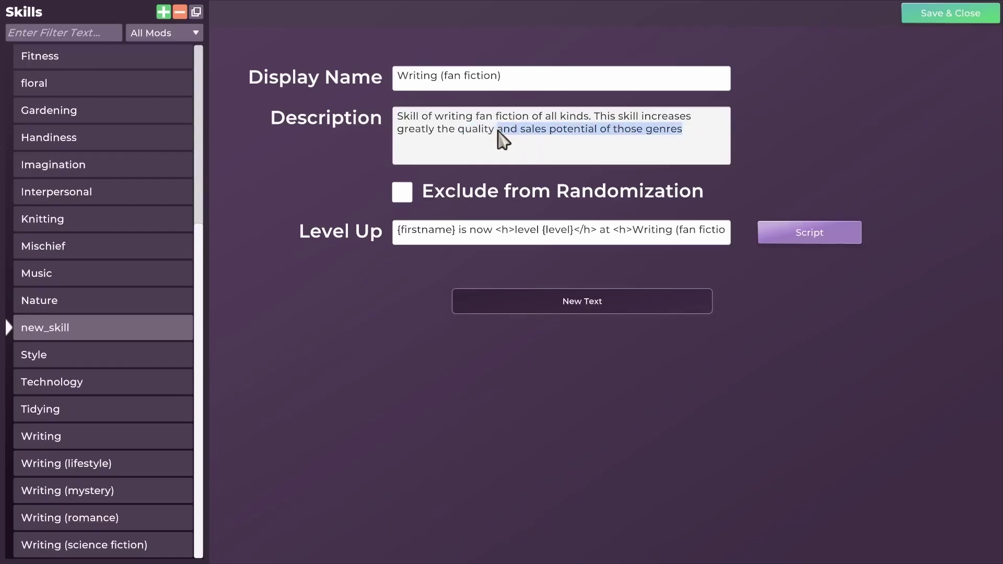
type("atly the quality and clicks")
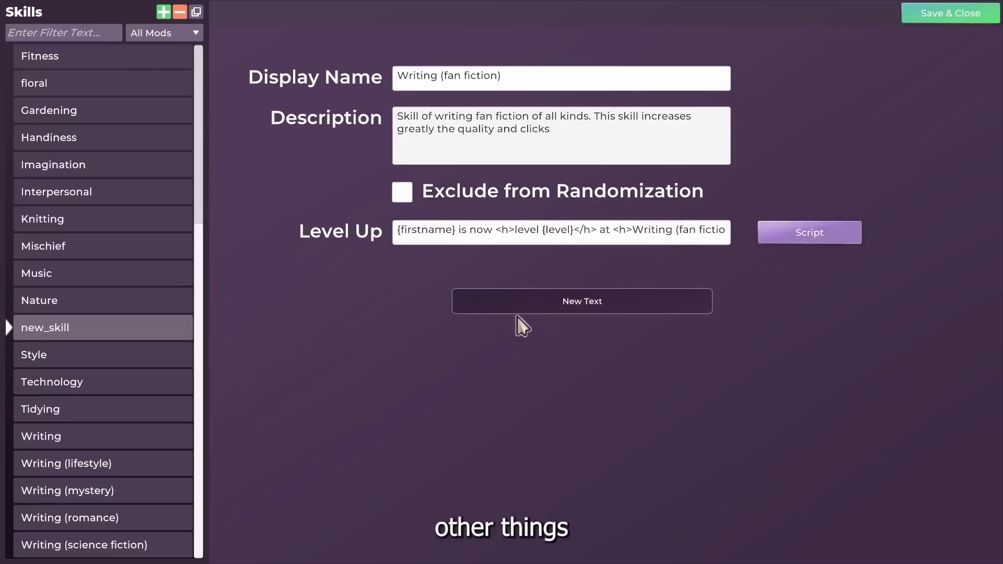
- Rename the new_skill entry as Writing (fan fiction), and save and close the Skills editor
left_click(188, 329)
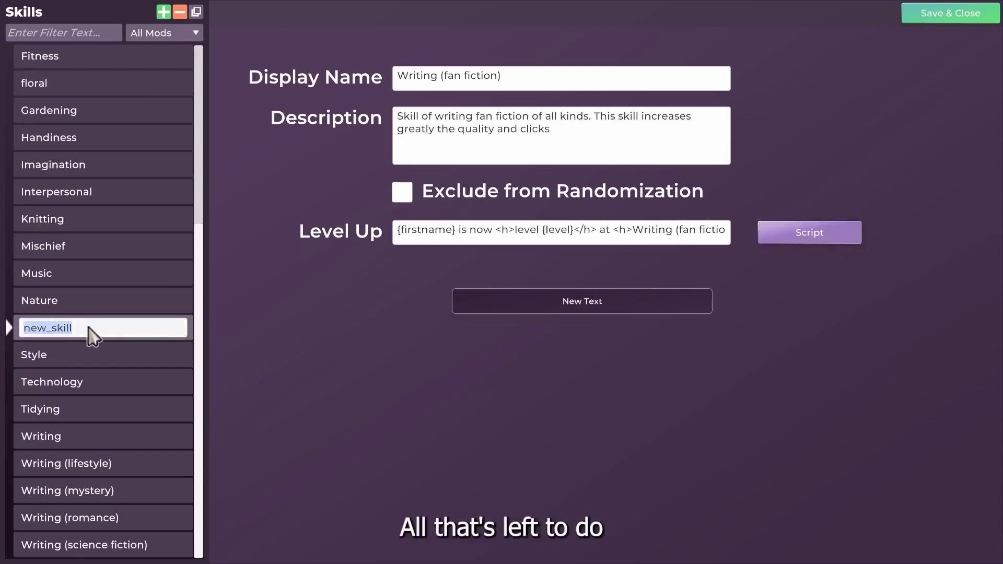
type("Writi")
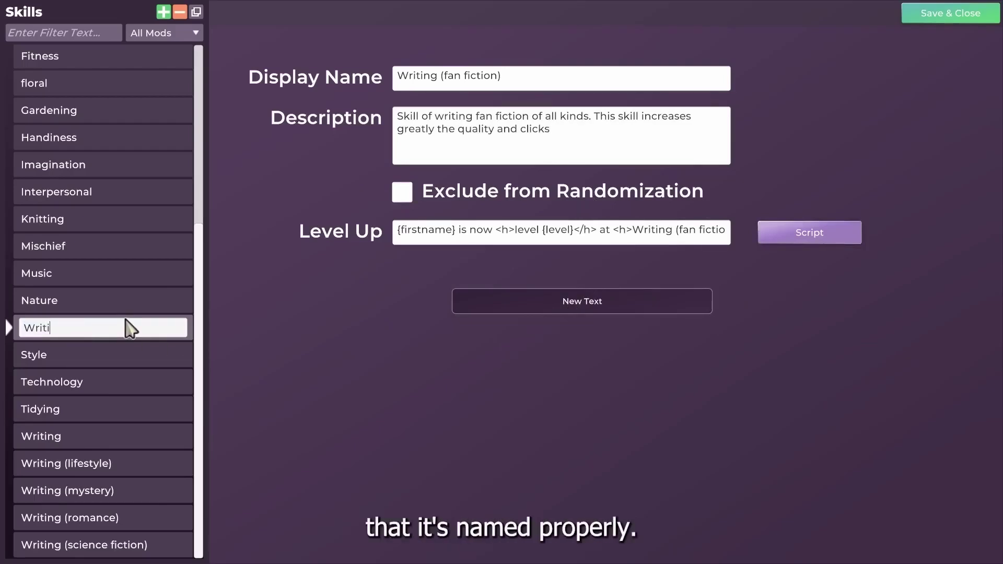
type("ng (fan fiction")
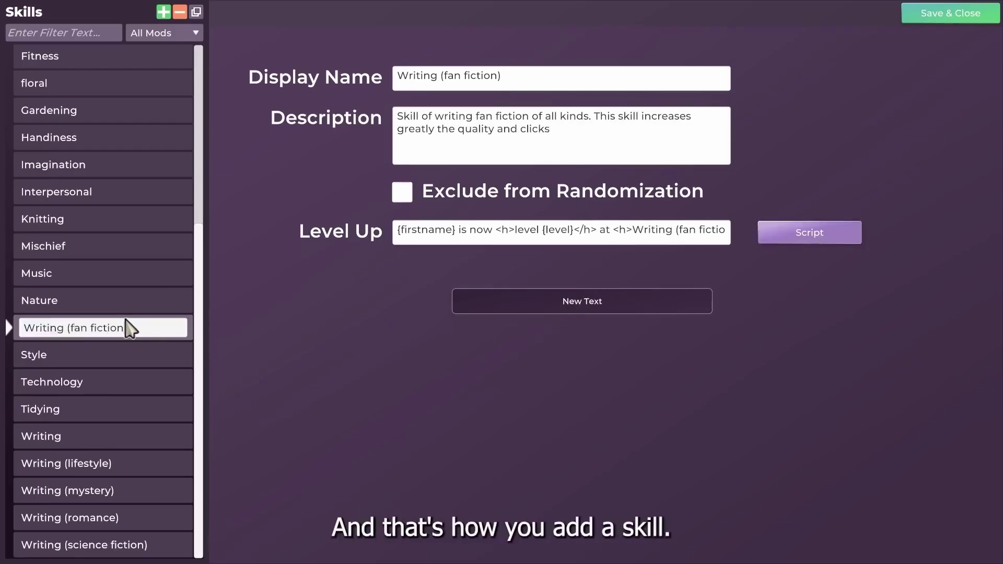
key("Return")
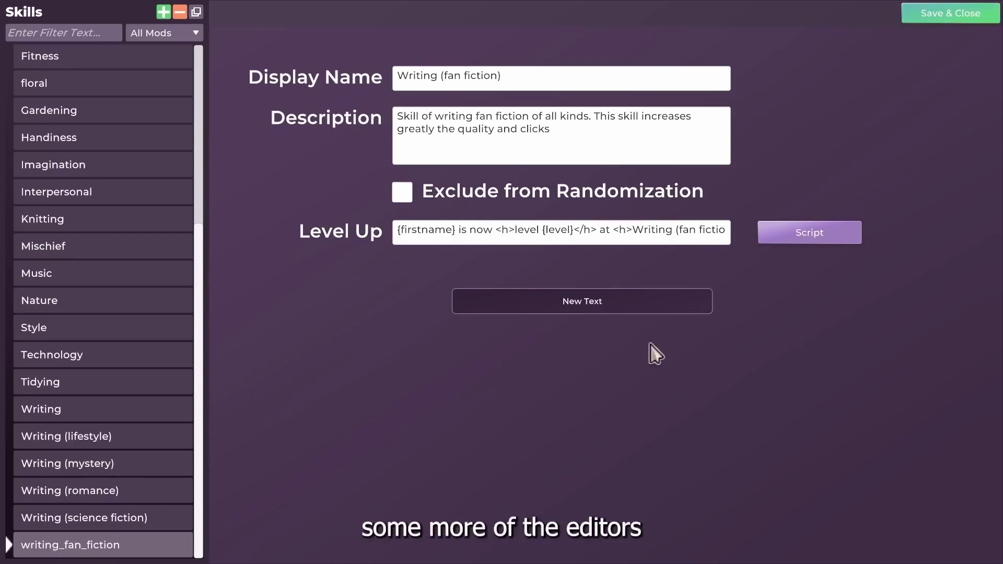
left_click(972, 14)
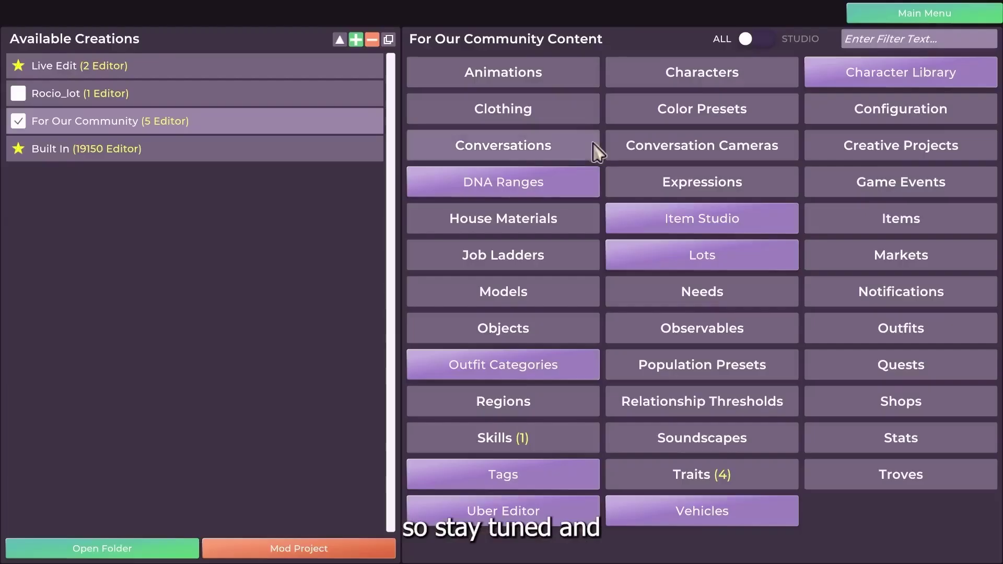